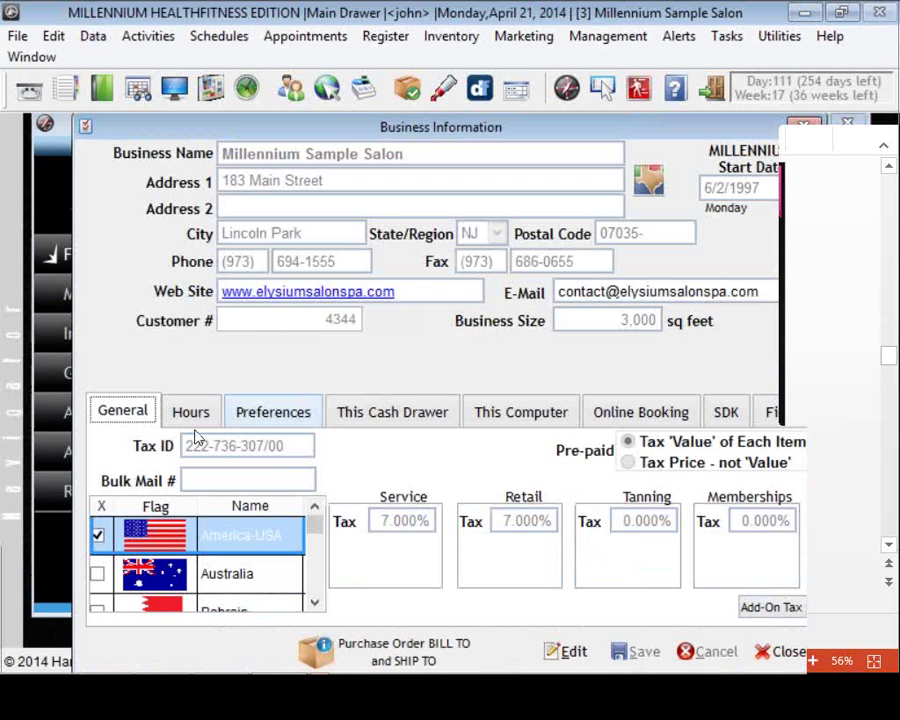
View the general preference options in Business Information, and close the window
left_click(273, 411)
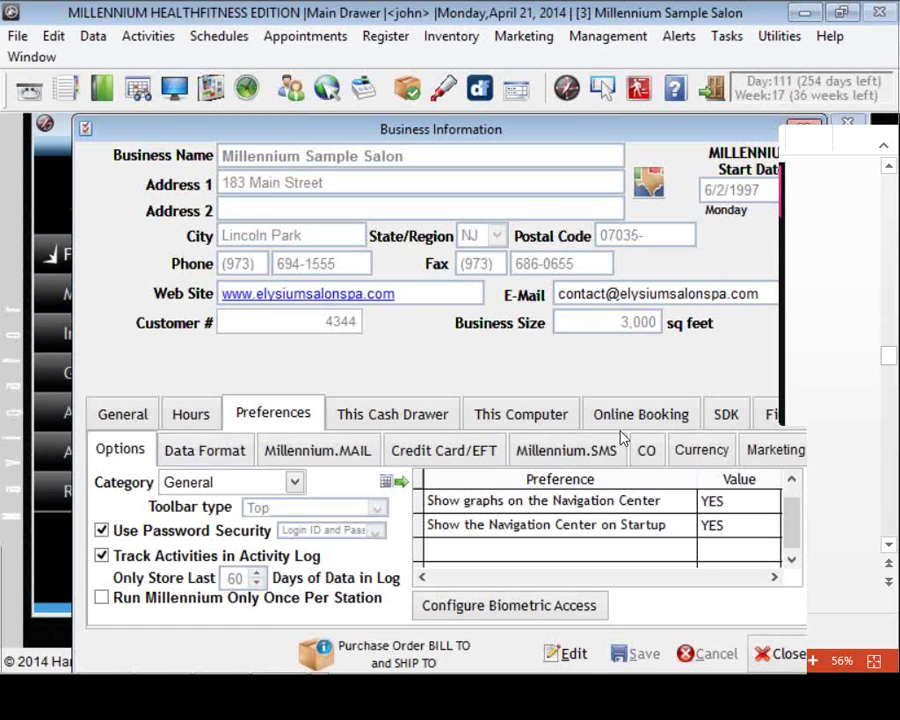
key("Escape")
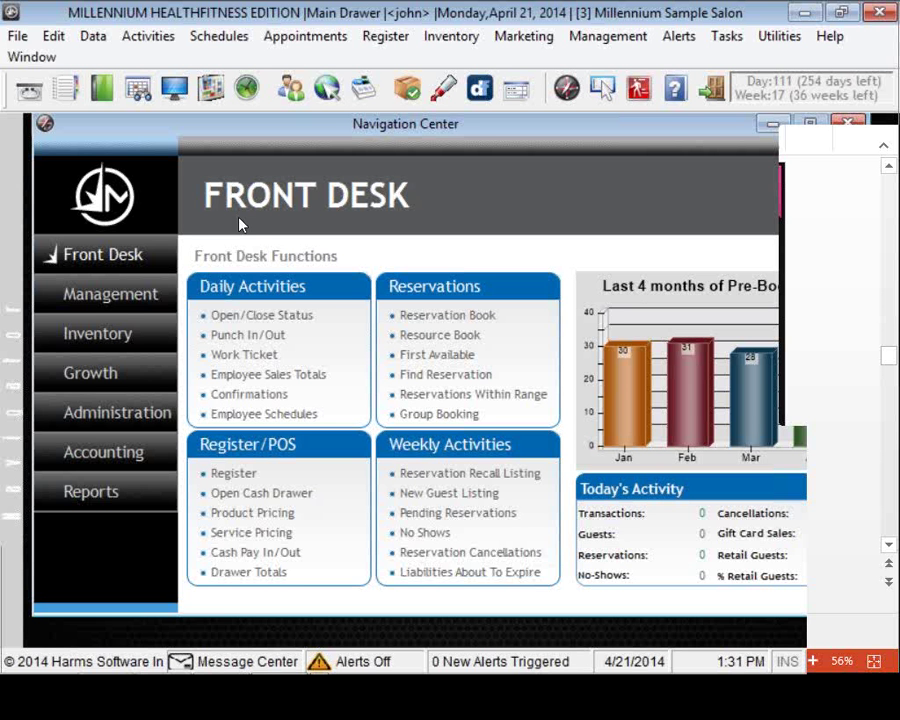
Open the Employee Information listing, find the chosen employee and show that employee's 2014 service goals
left_click(85, 36)
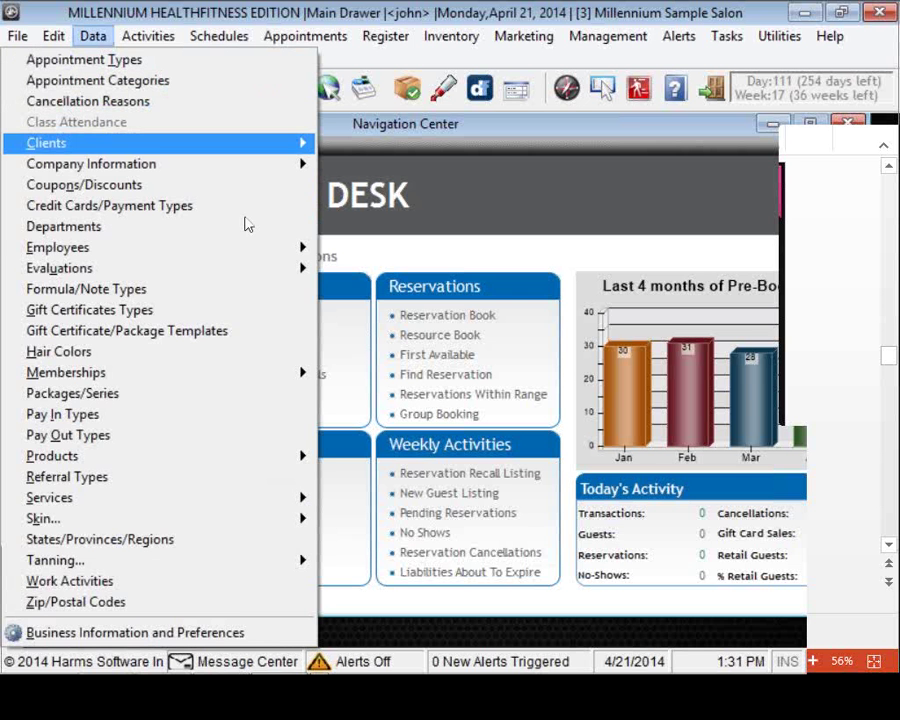
mouse_move(290, 247)
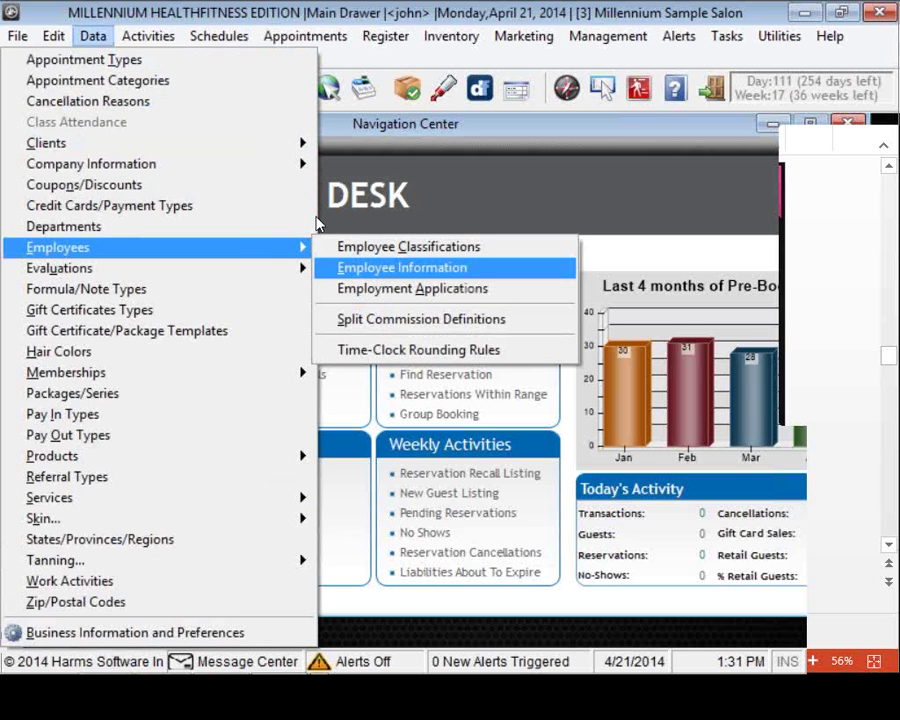
key("Return")
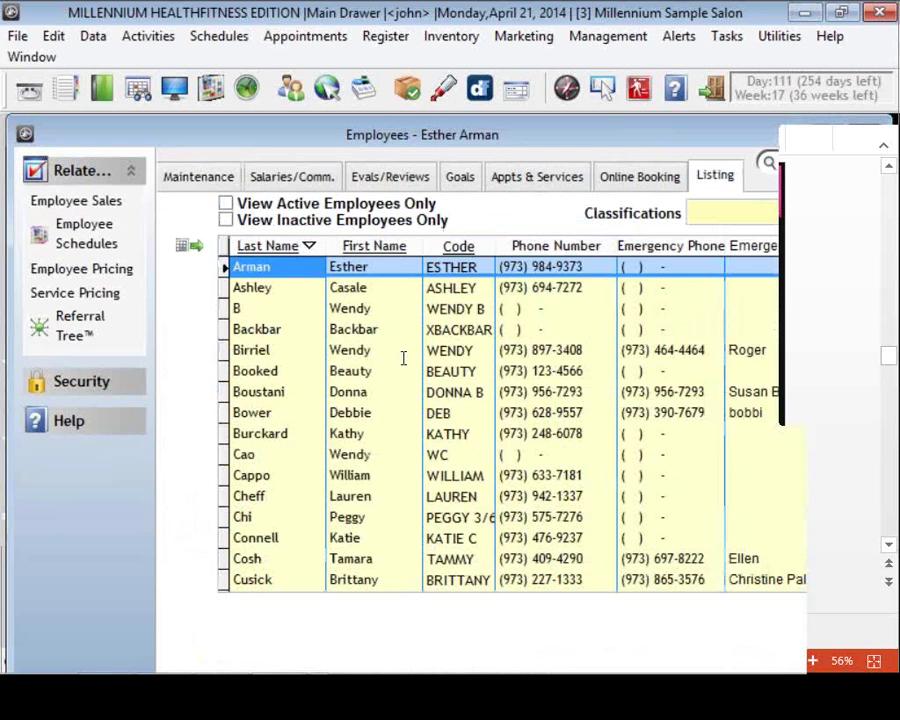
scroll(403, 358, "down", 3)
scroll(330, 370, "down", 3)
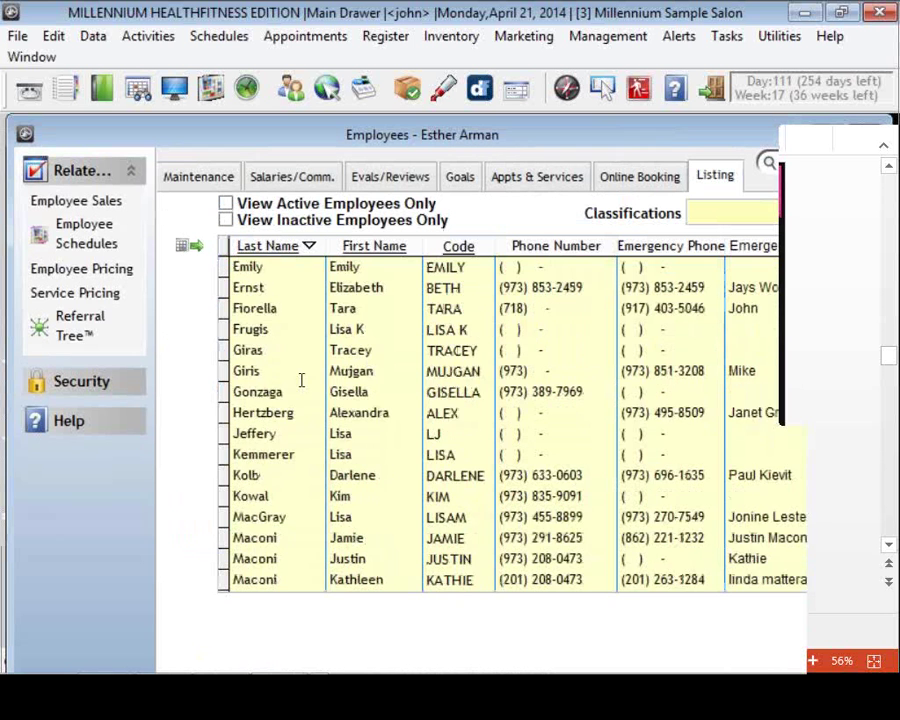
scroll(301, 380, "down", 3)
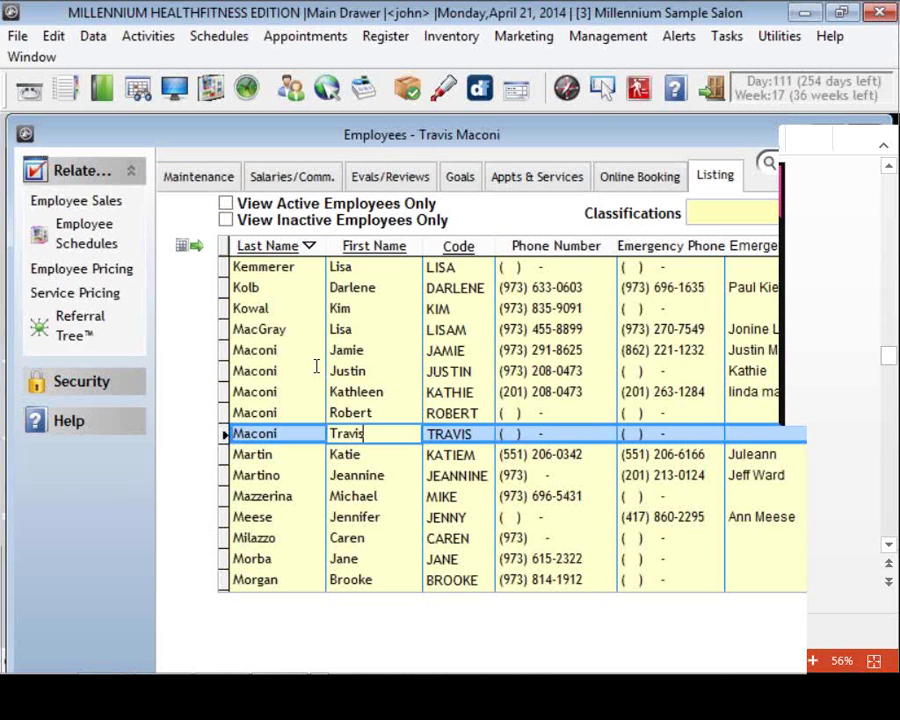
key("Up")
key("Up")
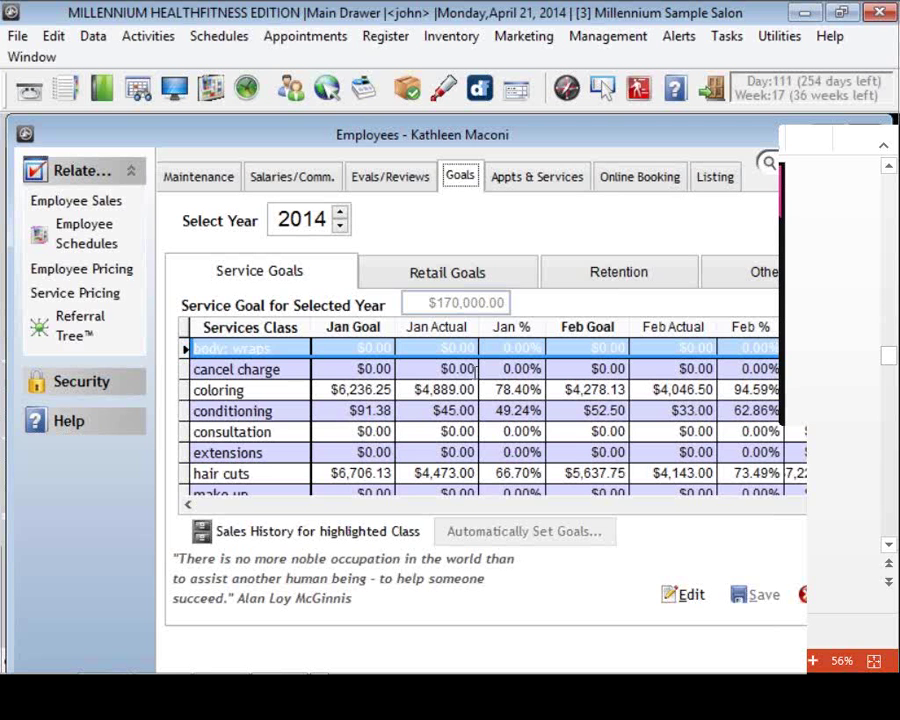
Compare the January goal, actual and percentage figures of the coloring and hair cuts classes
left_click(207, 389)
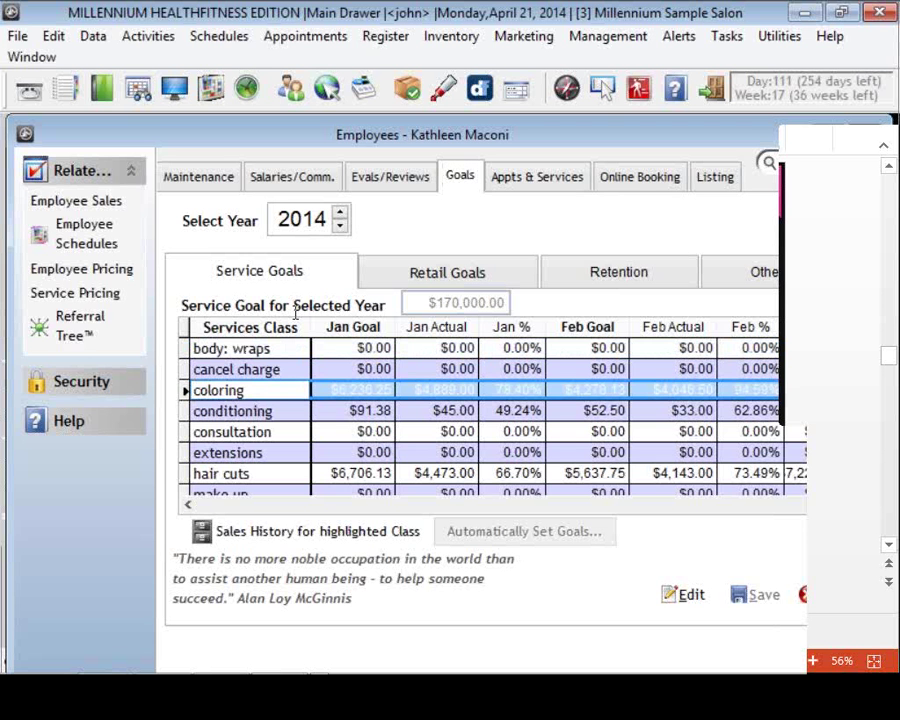
key("Down")
key("Down")
key("Down")
key("Down")
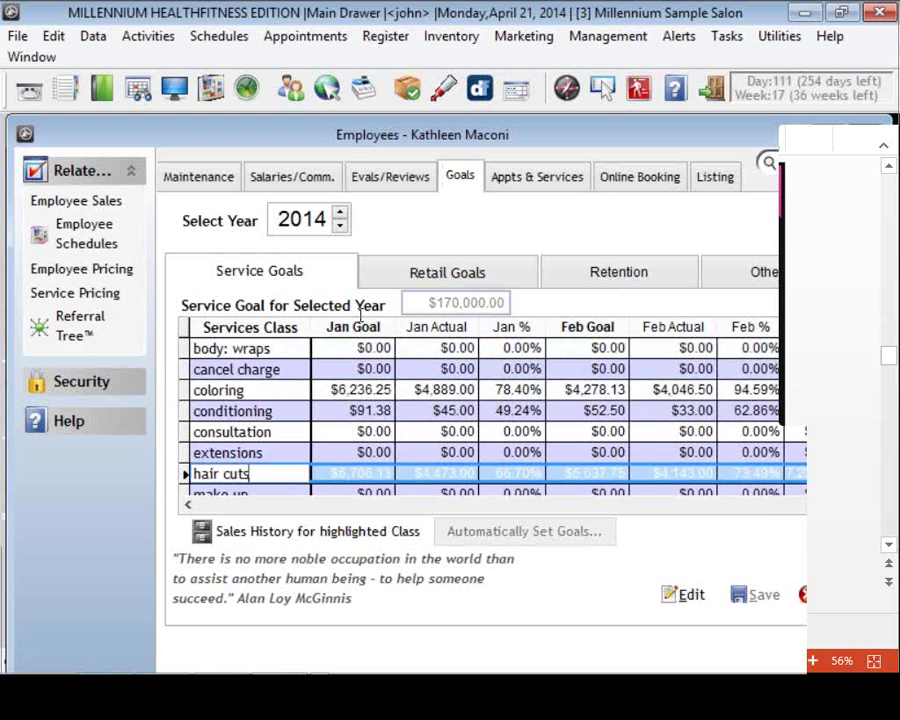
key("Up")
key("Up")
key("Up")
key("Up")
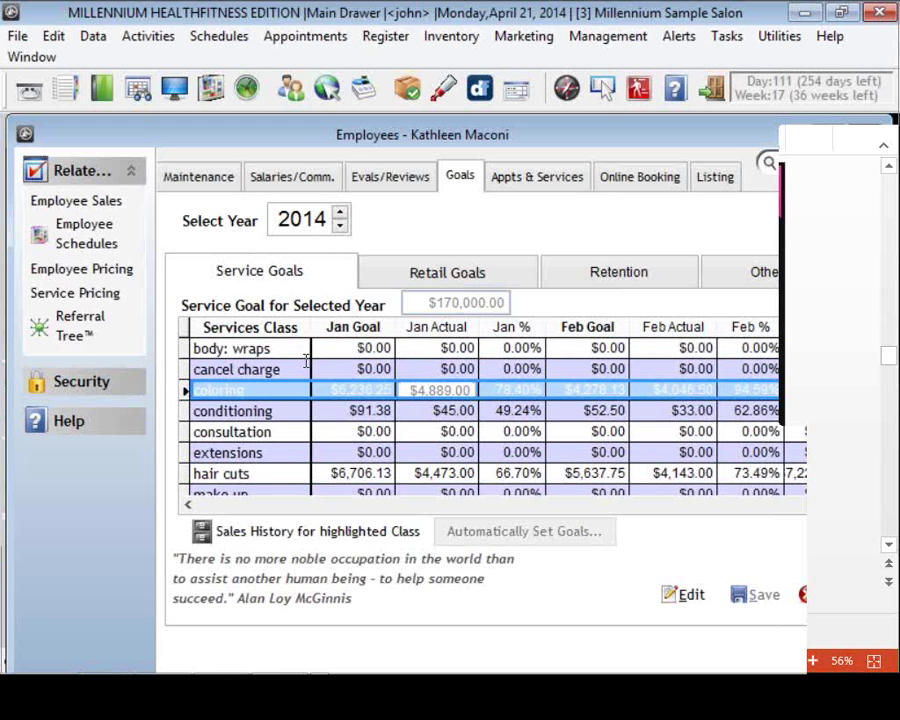
key("Down")
key("Down")
key("Down")
key("Down")
key("Left")
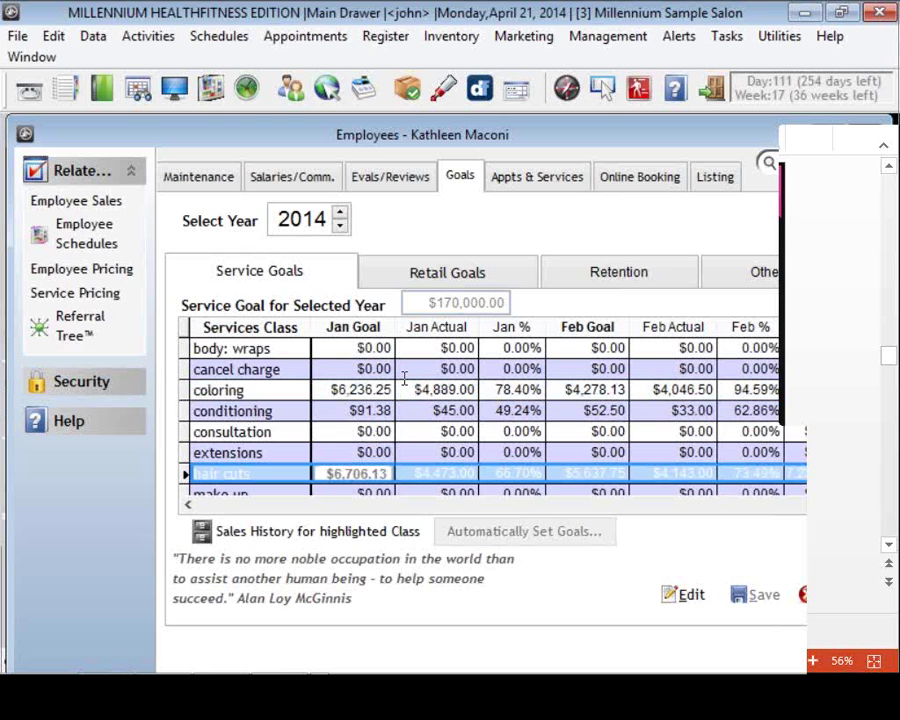
key("Right")
key("Right")
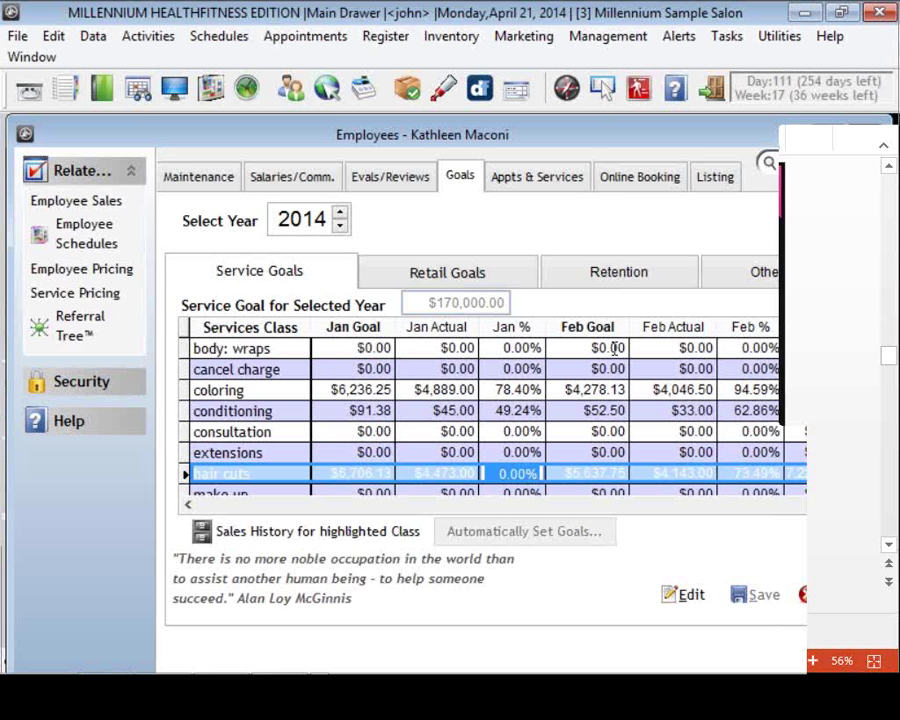
Start editing the service goals and try automatically setting the coloring class to 15% growth over the previous year
left_click(513, 386)
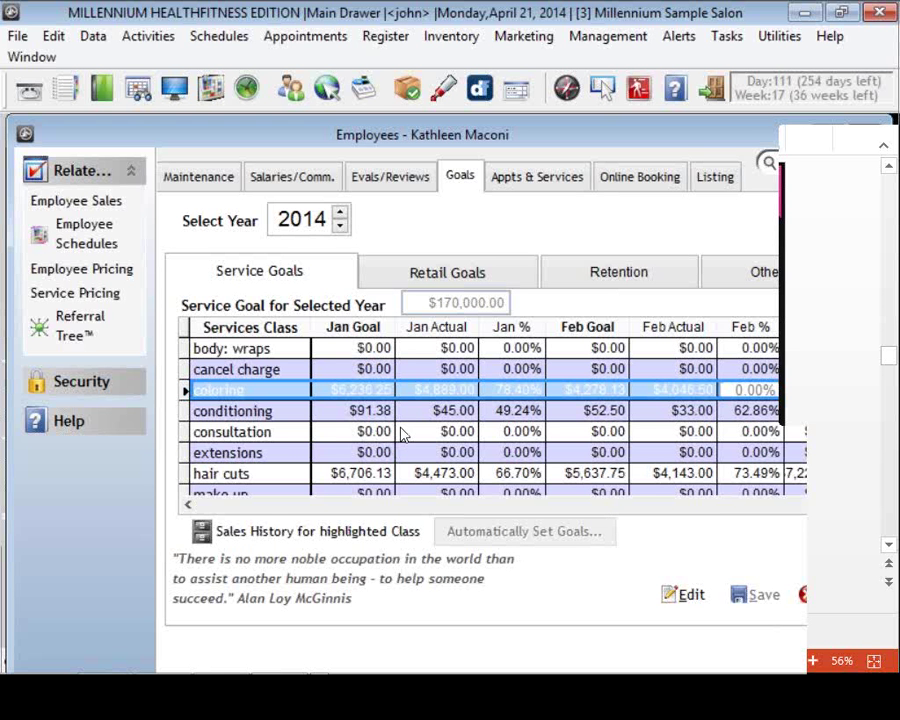
key("alt+e")
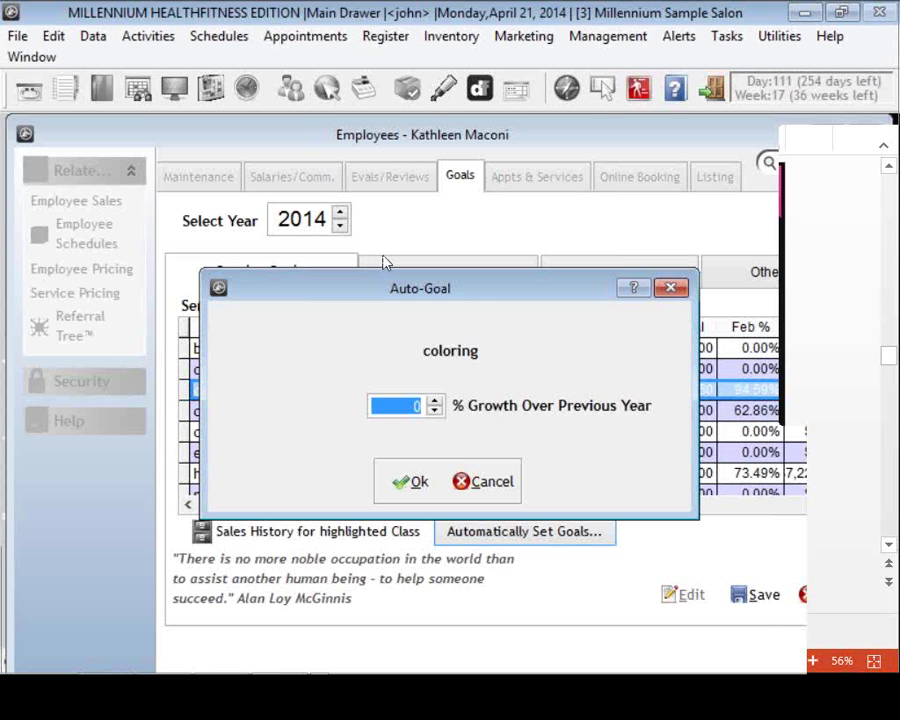
type("15")
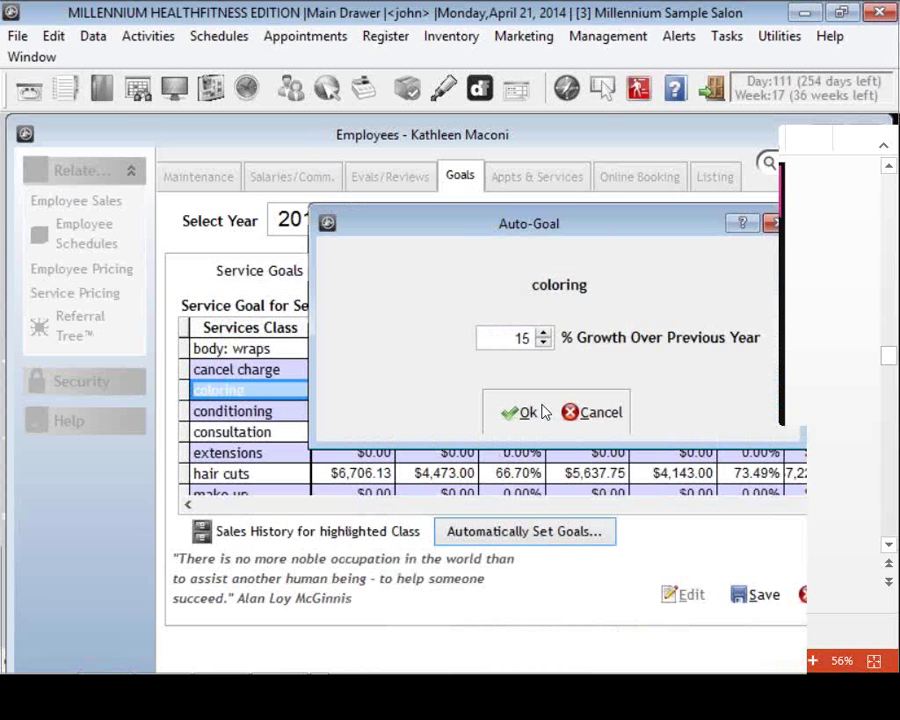
left_click(525, 412)
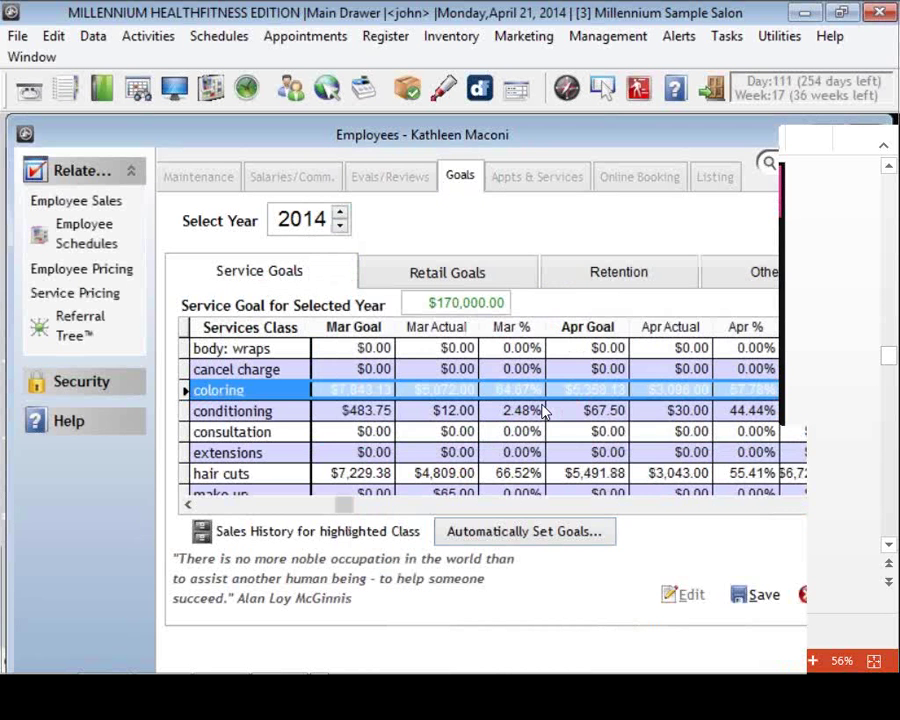
Examine the coloring class's monthly goals through October and the overall service goal for the selected year
scroll(543, 411, "right", 4)
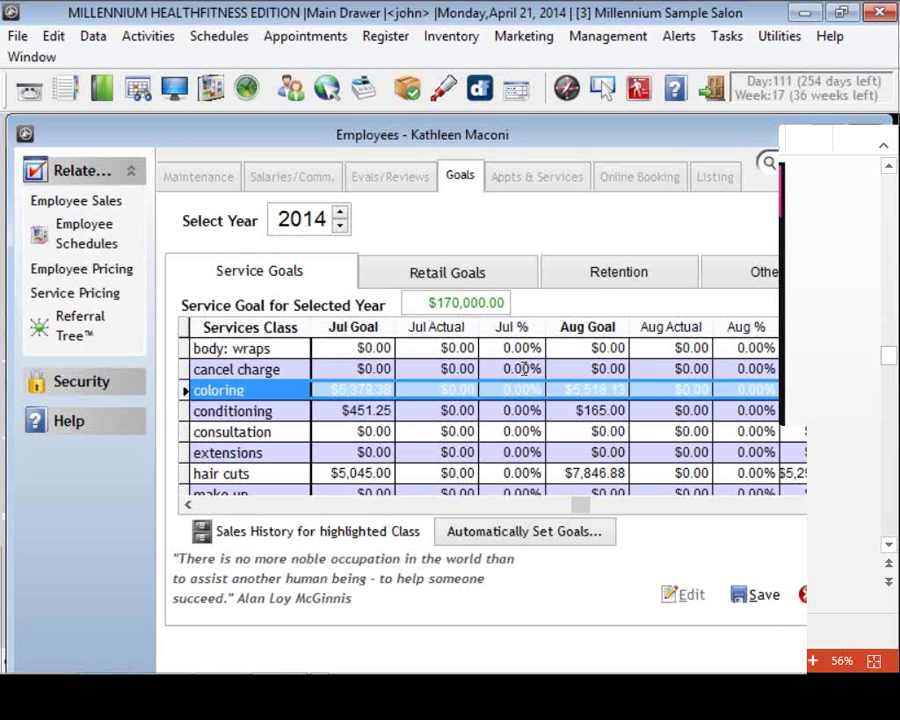
key("Tab")
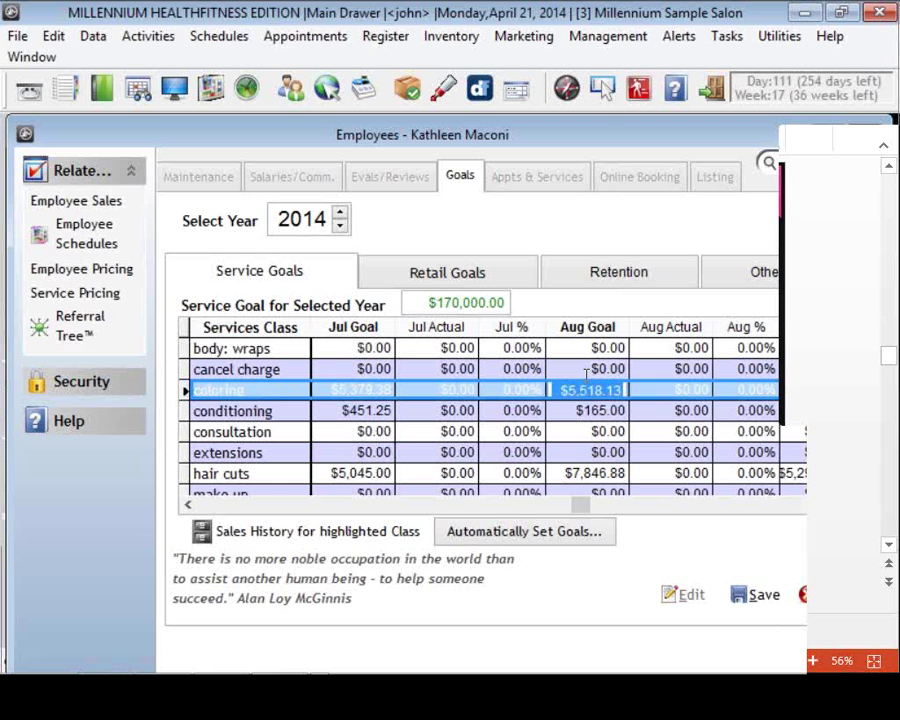
key("Return")
key("Tab")
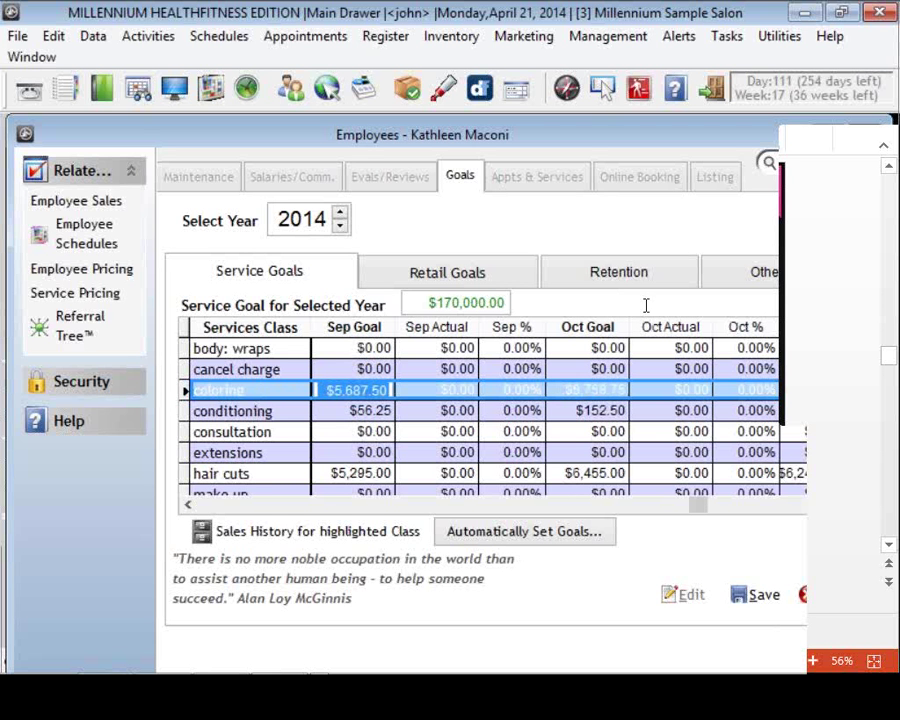
left_click(485, 312)
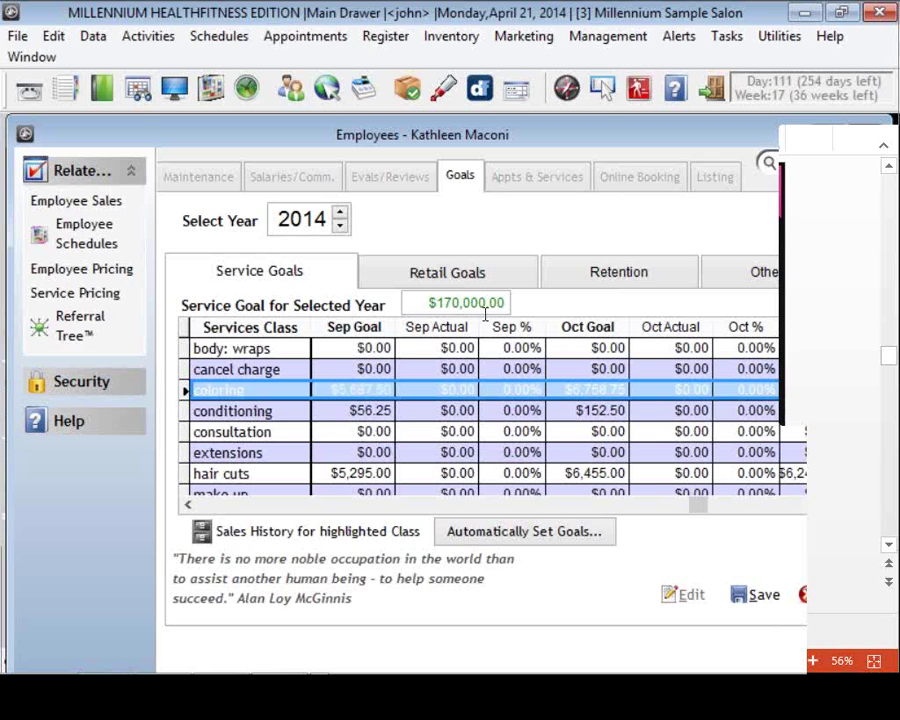
key("Tab")
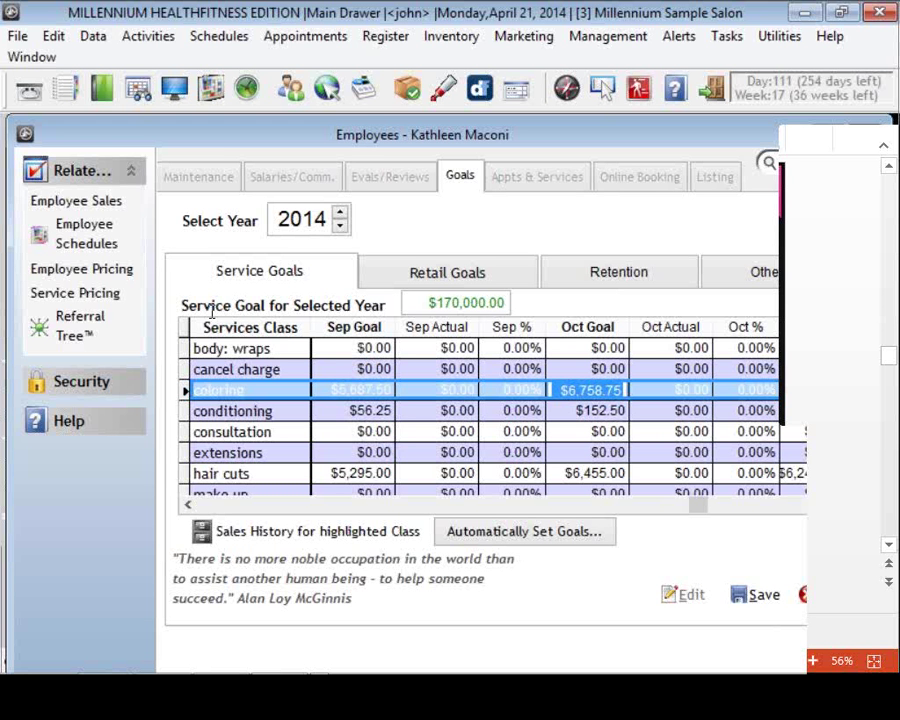
key("Home")
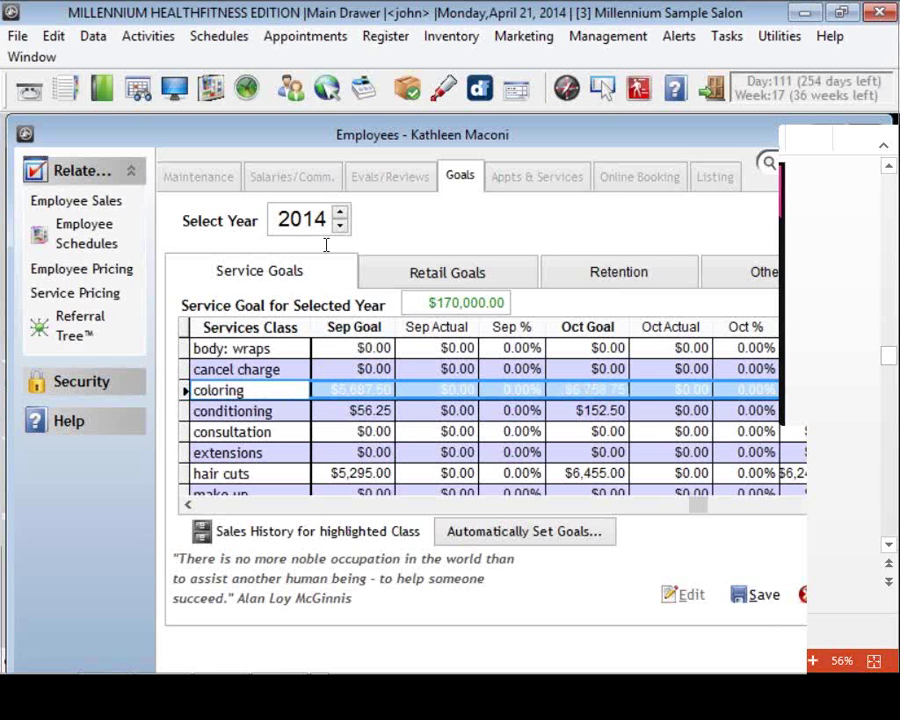
key("shift+Tab")
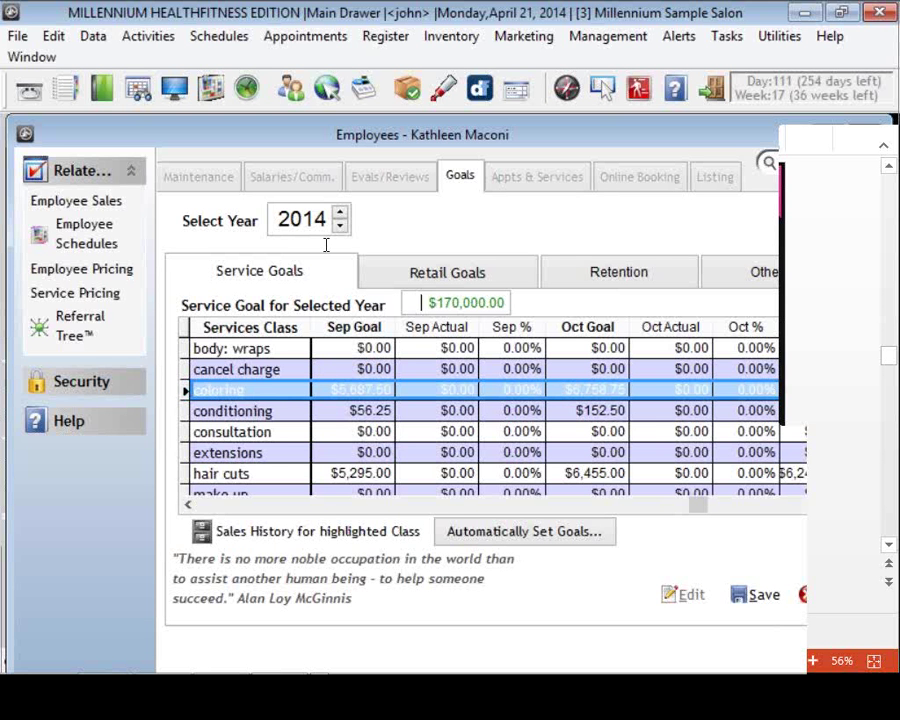
key("shift+End")
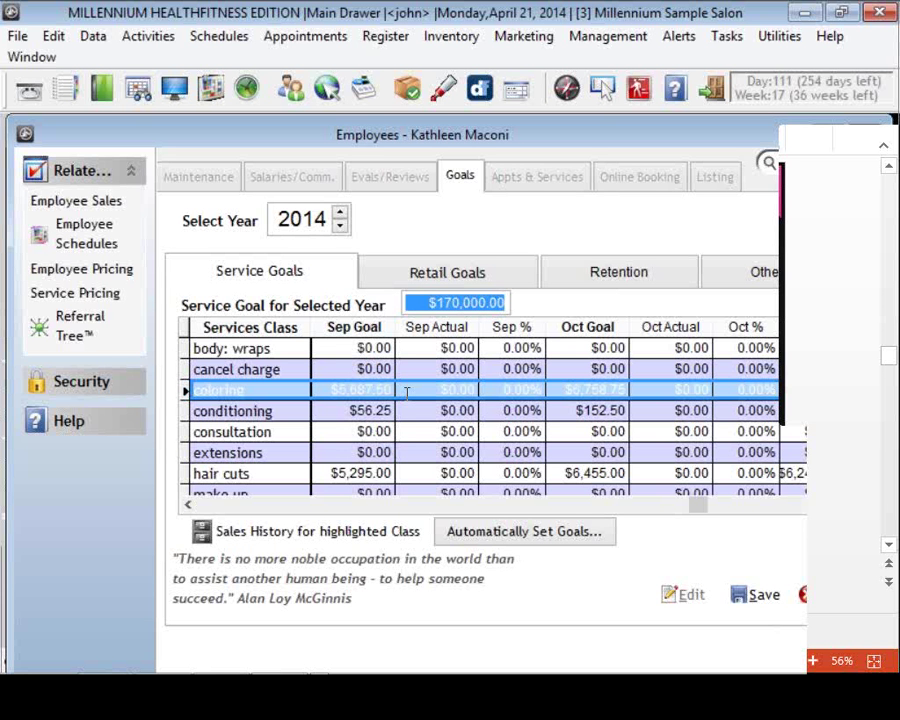
Check the November and December service goals and view the coloring class's 2013 sales history by amount
scroll(224, 416, "right", 2)
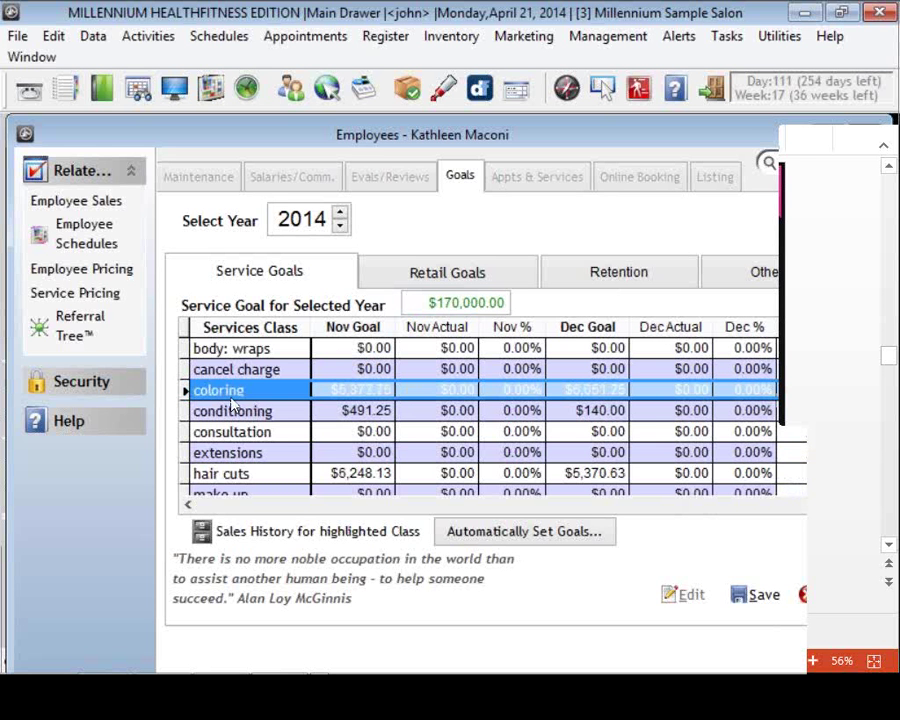
scroll(231, 420, "left", 3)
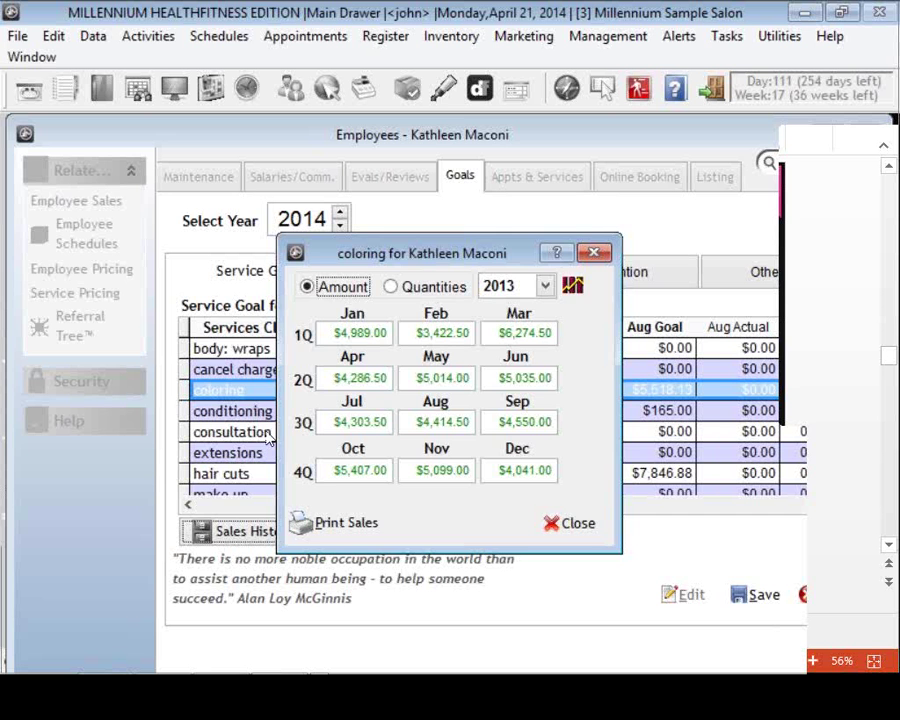
key("Escape")
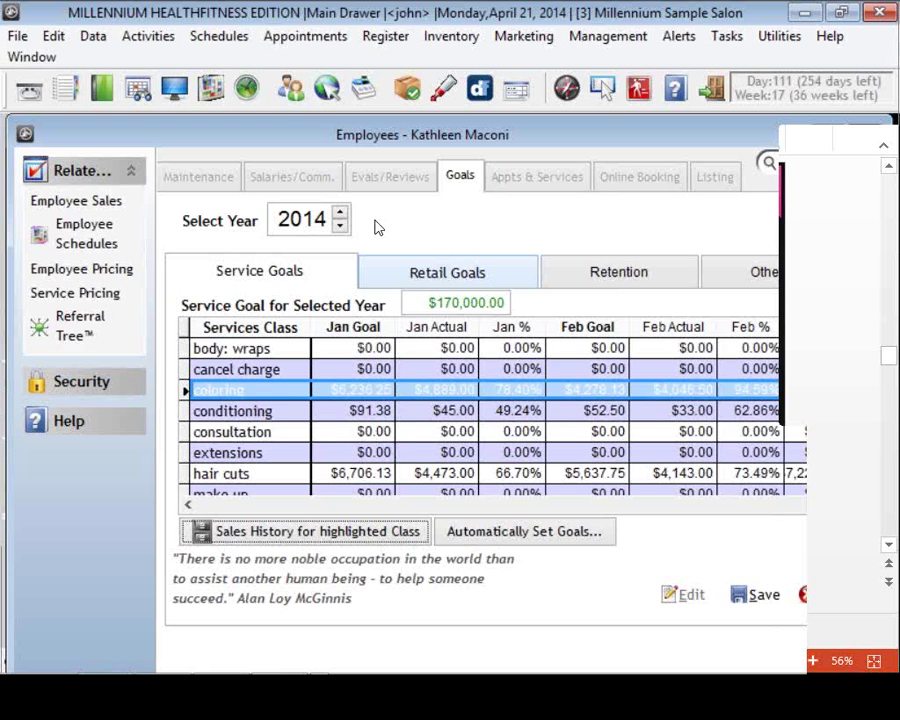
View the employee's retail goals by product class and the retail goal for the selected year
key("ctrl+Tab")
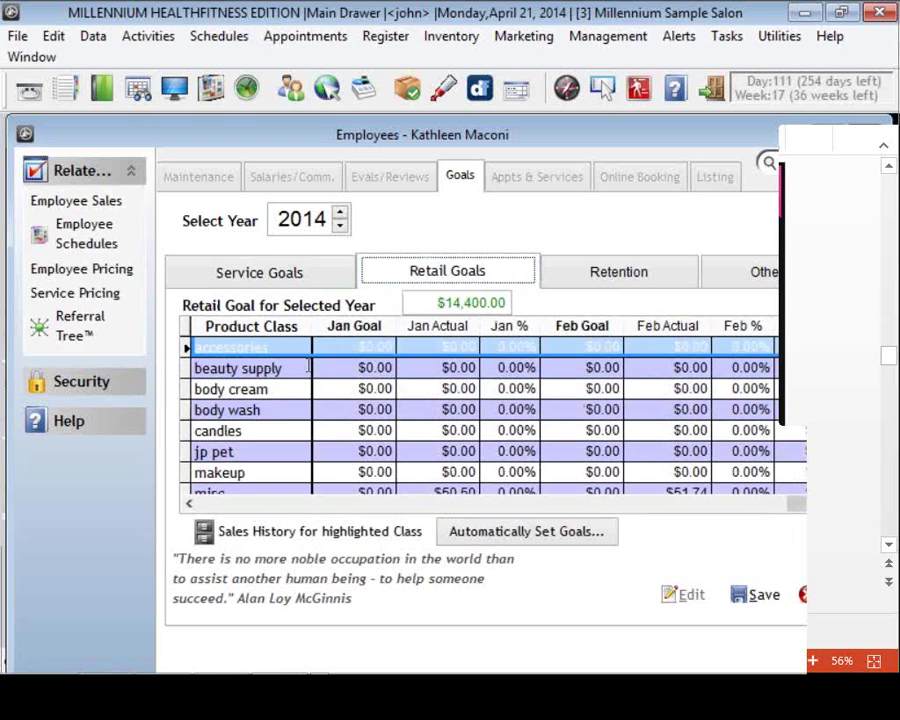
key("Tab")
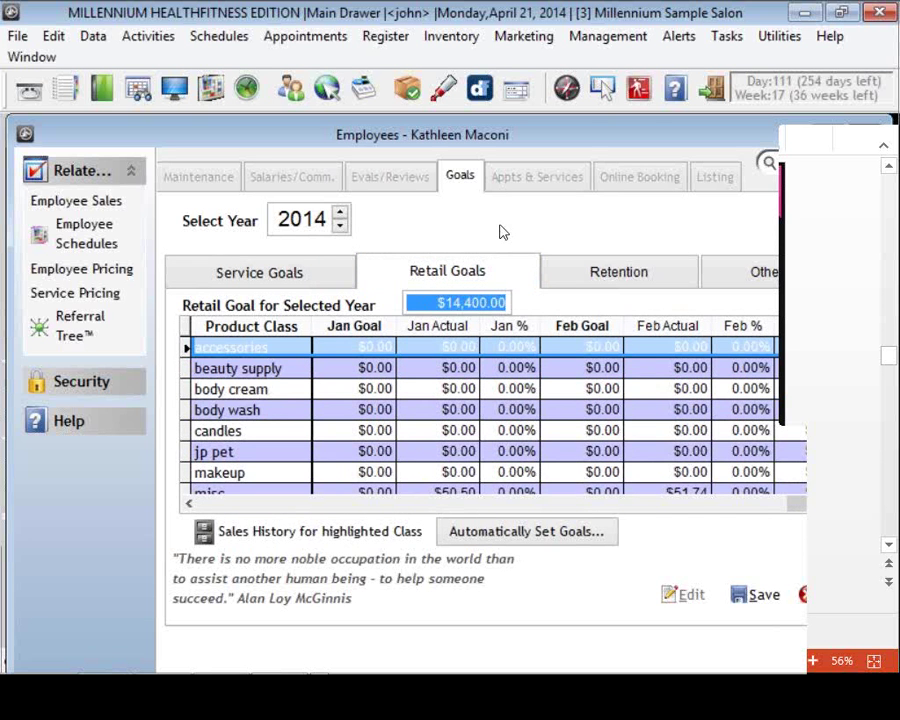
key("shift+Tab")
In the retention goals, try 3 as the number of yearly visits to be considered retained, and revert it
key("Right")
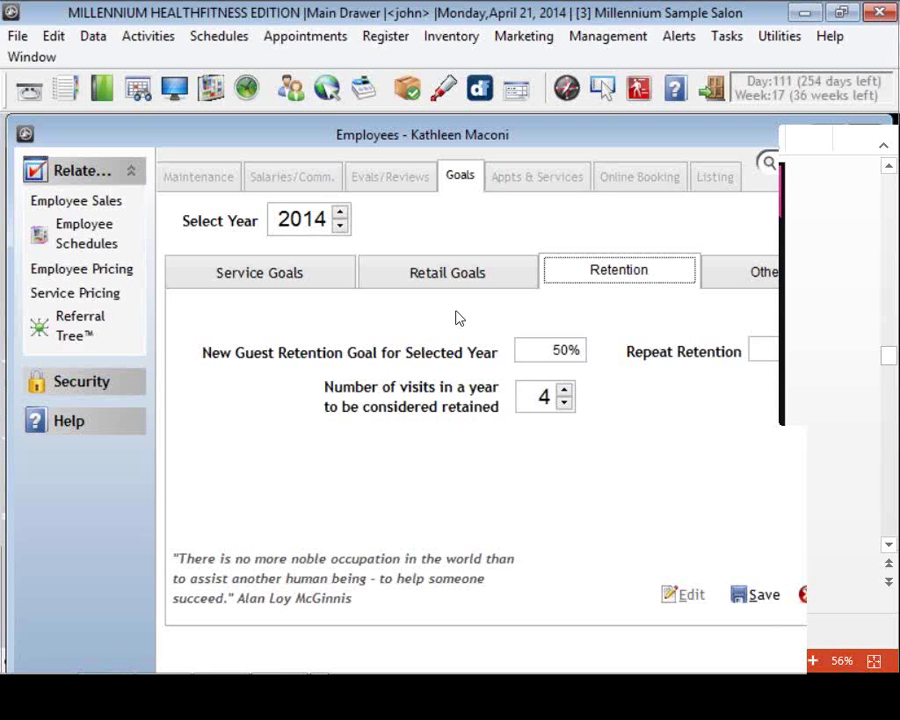
key("Tab")
key("Tab")
key("Down")
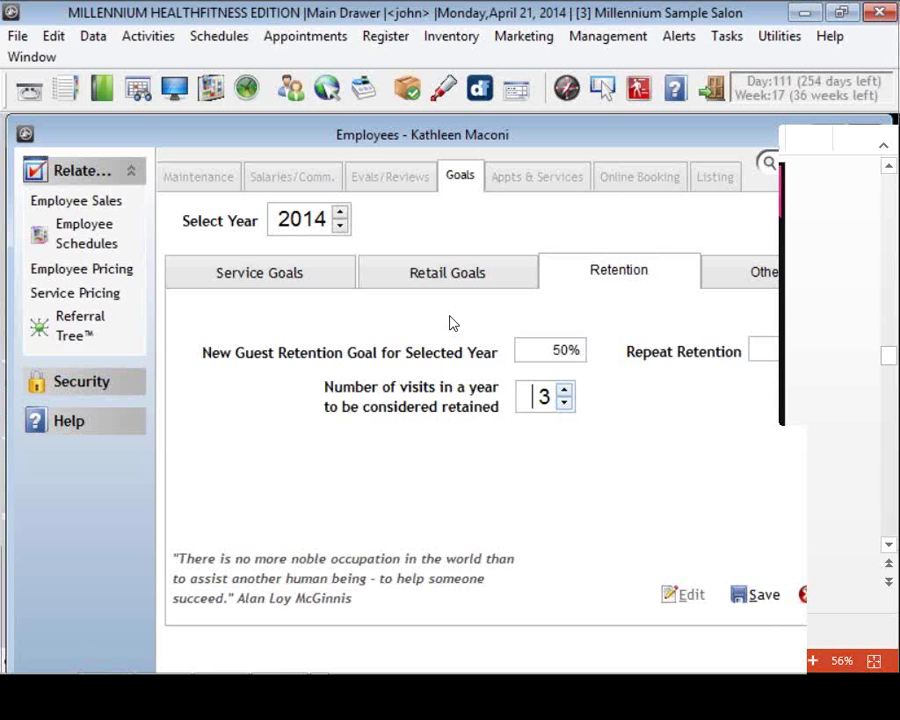
key("Up")
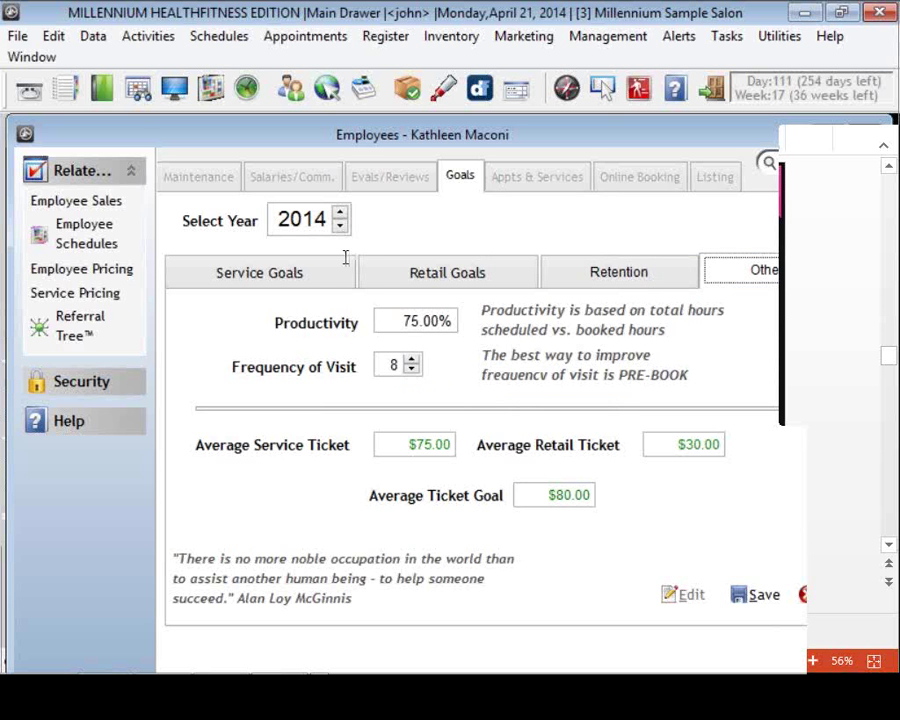
Examine the employee's other goals, including productivity and average service ticket
key("Tab")
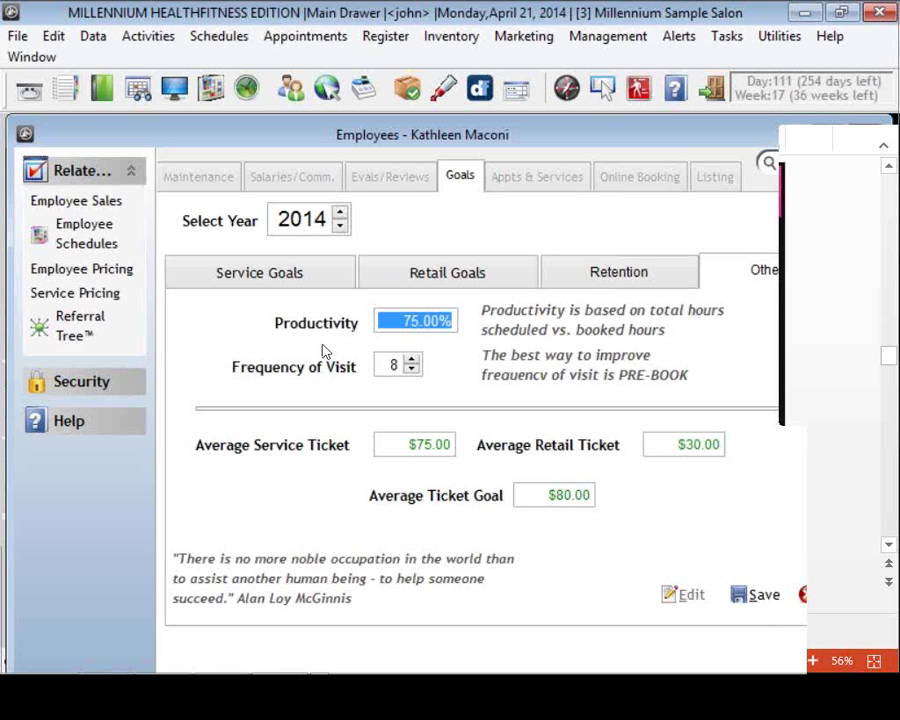
key("Tab")
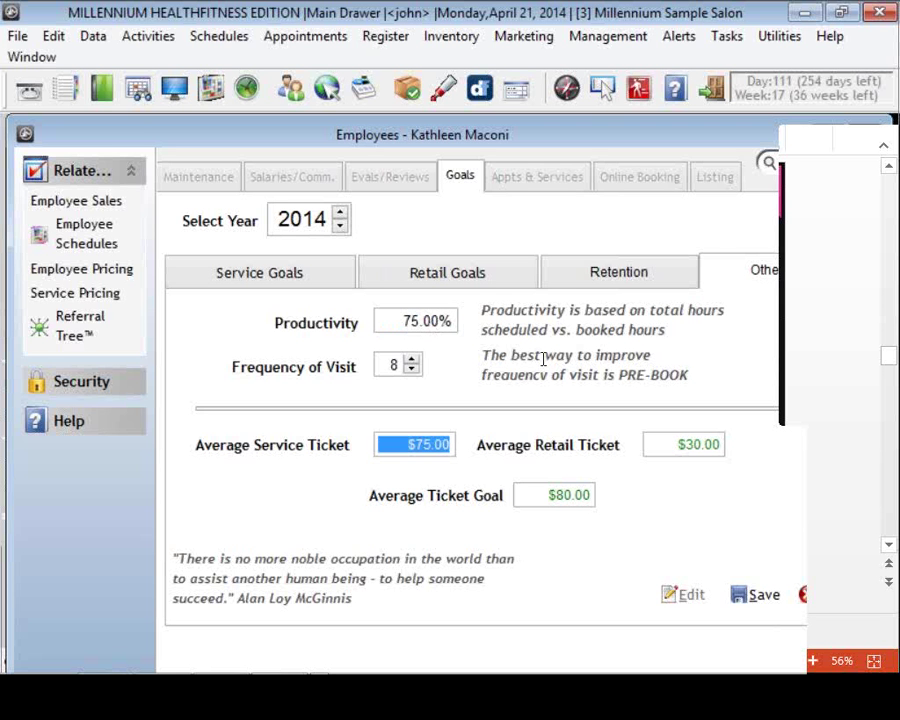
Check the employee's average retail ticket and average ticket goals and return to the service goals
key("Tab")
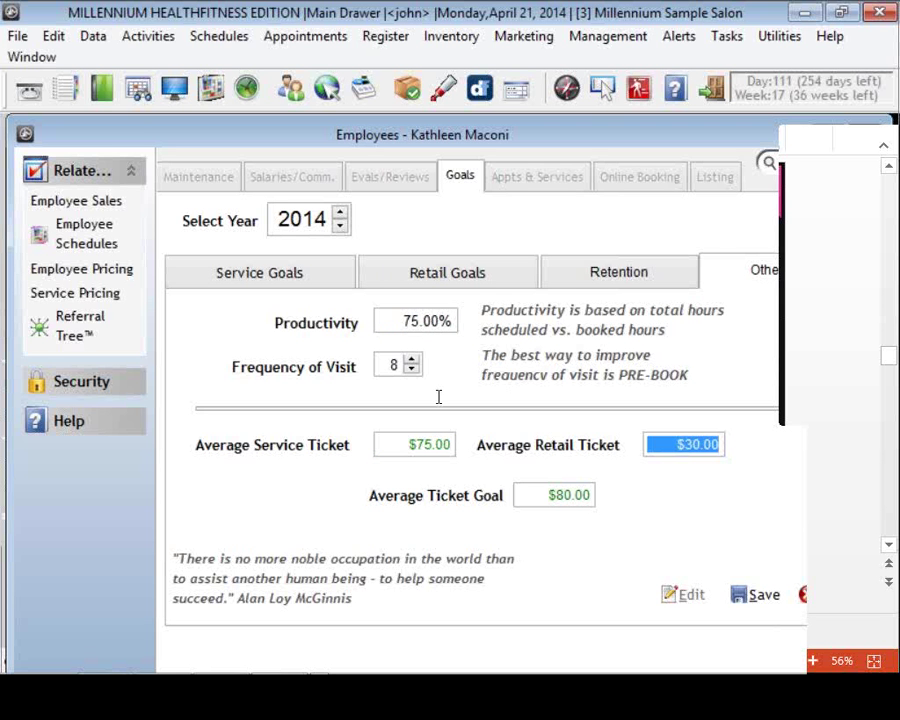
key("Tab")
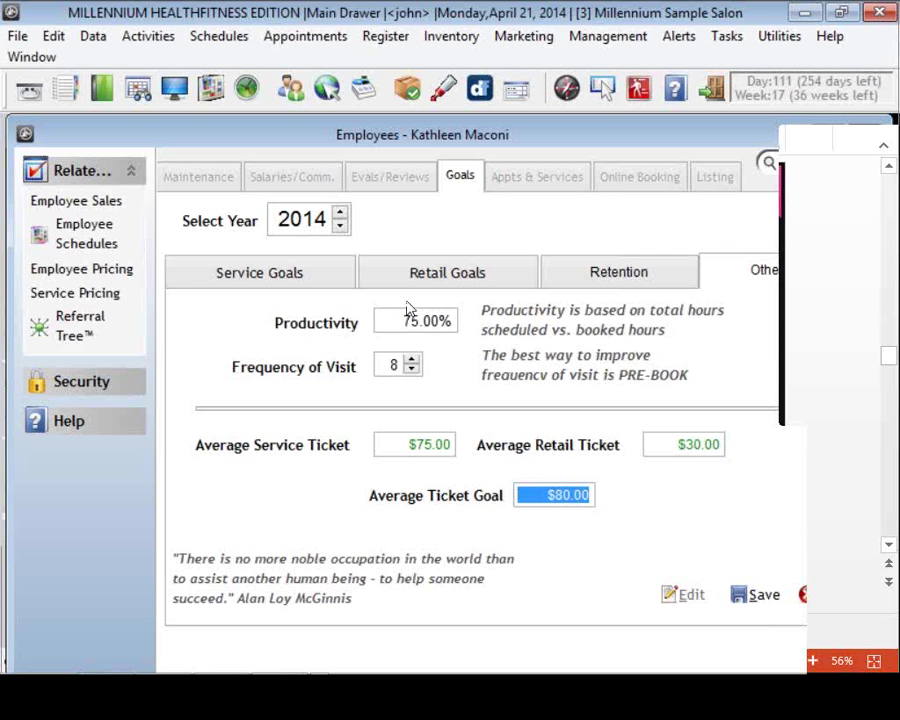
left_click(256, 279)
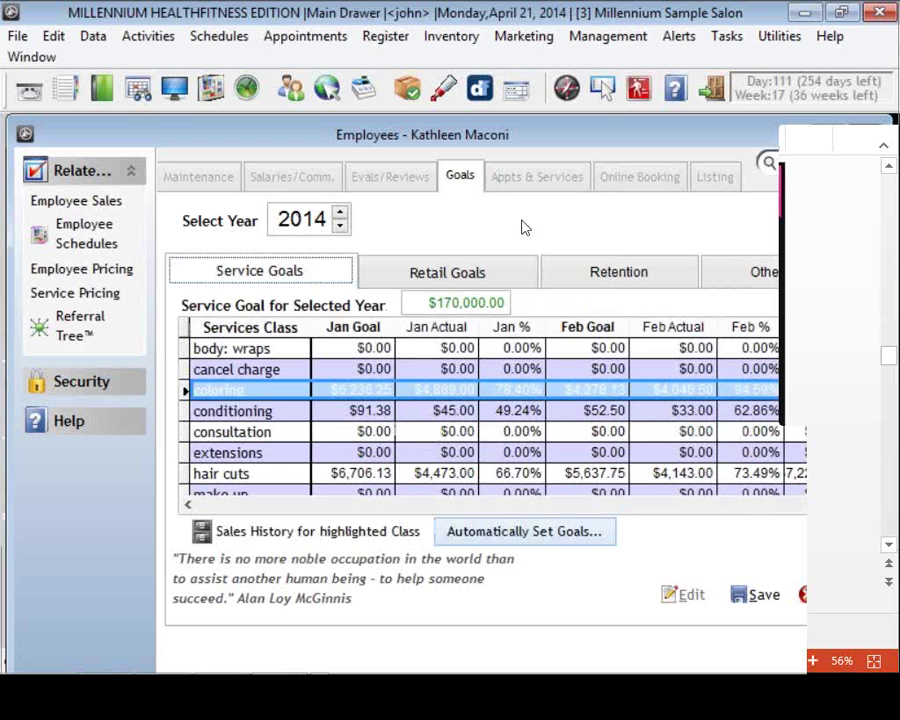
Recheck the retention goals, finish editing the goals and close the employee record
left_click(618, 270)
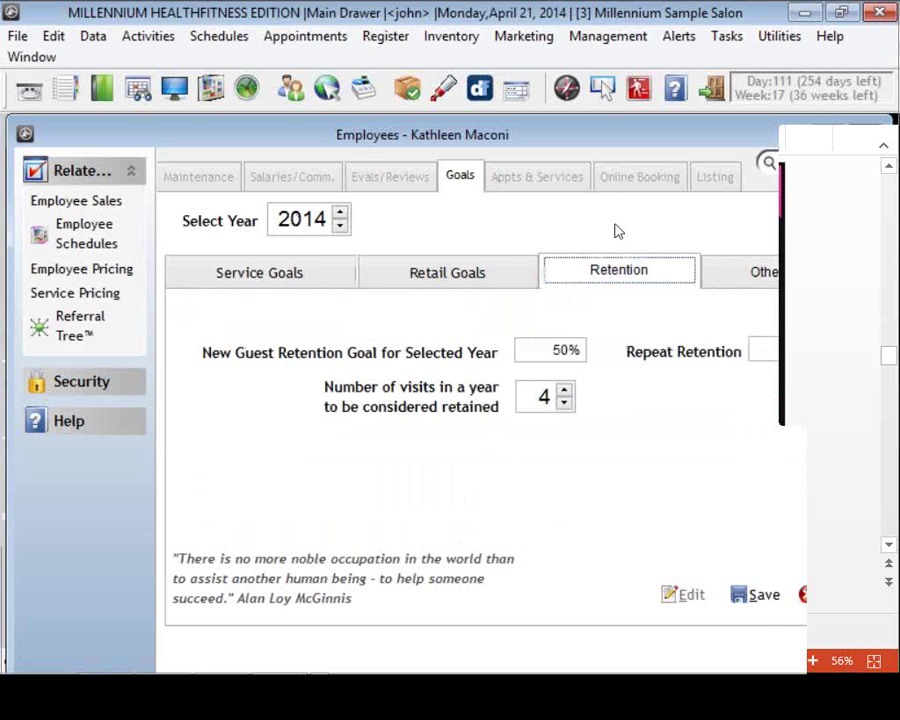
key("Right")
key("Left")
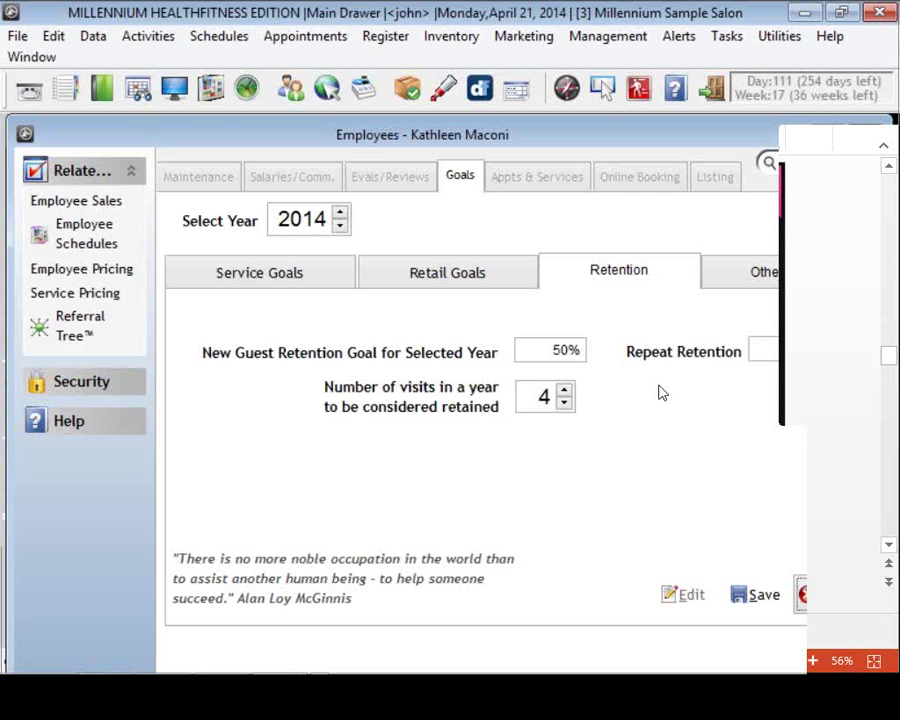
key("ctrl+s")
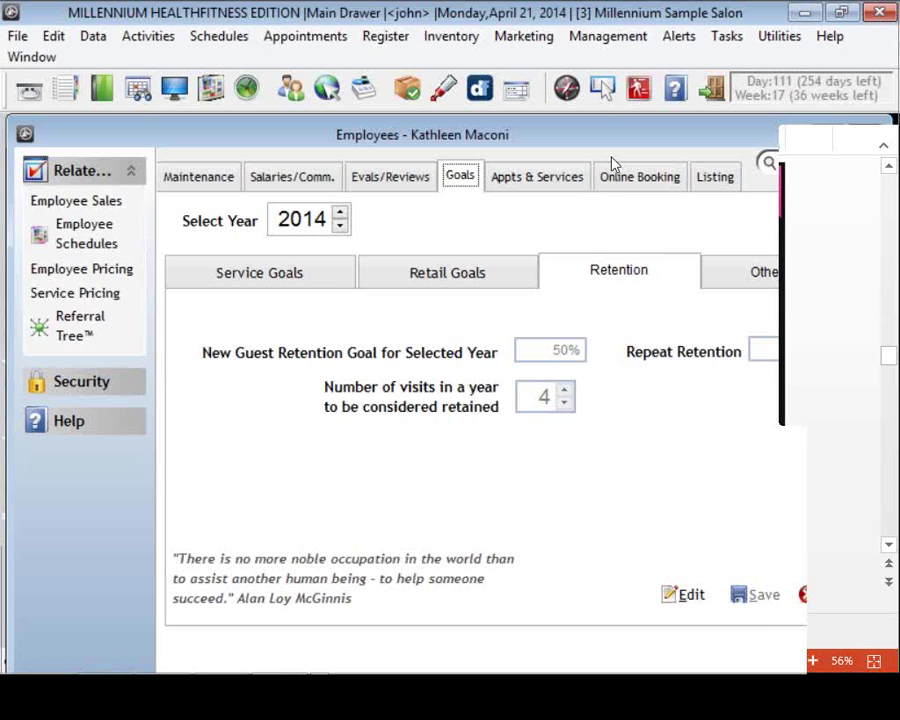
key("Escape")
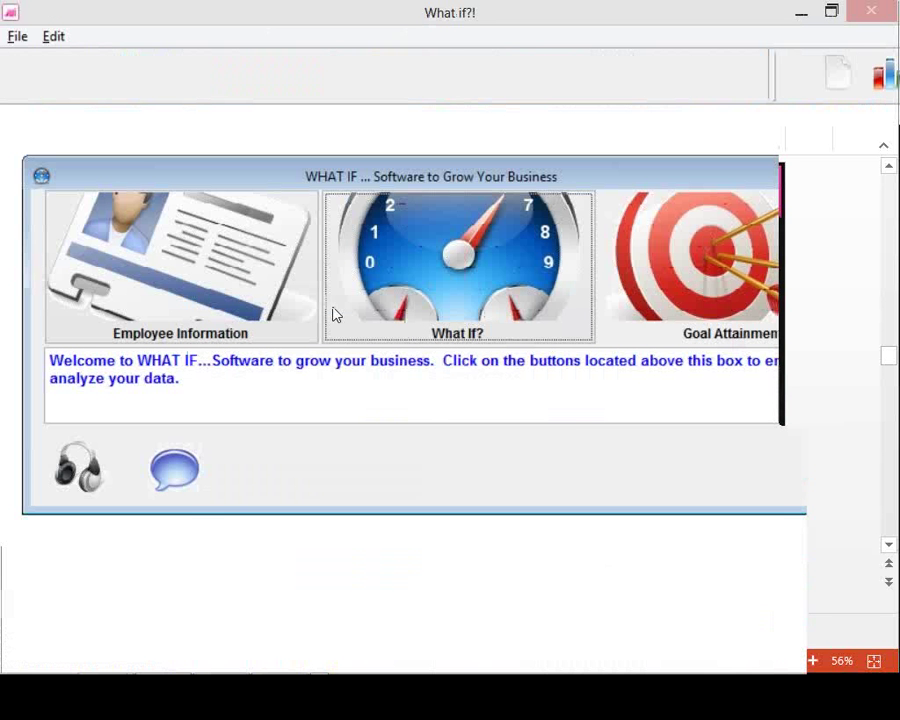
In the What if?! program, view the Setup, Goal Setting and Growth Indicators steps of the sample salon's setup information
left_click(336, 315)
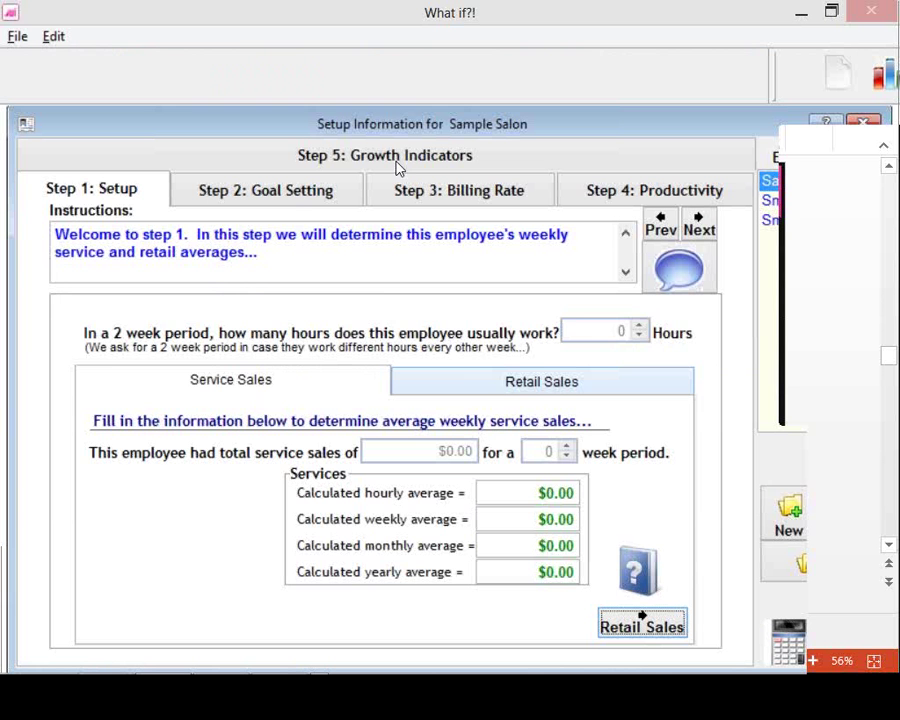
left_click(265, 190)
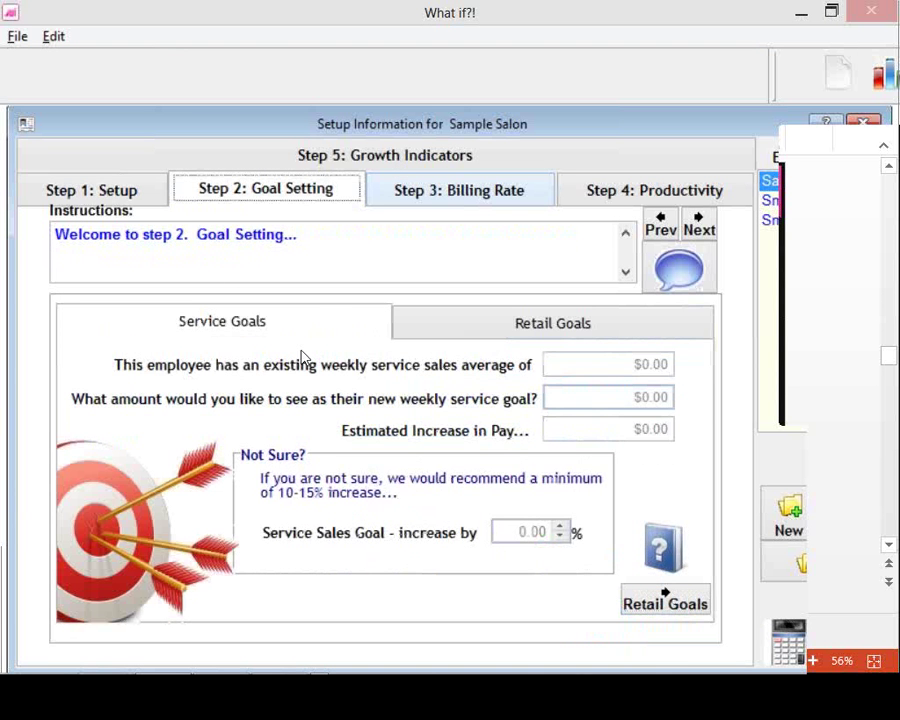
left_click(384, 155)
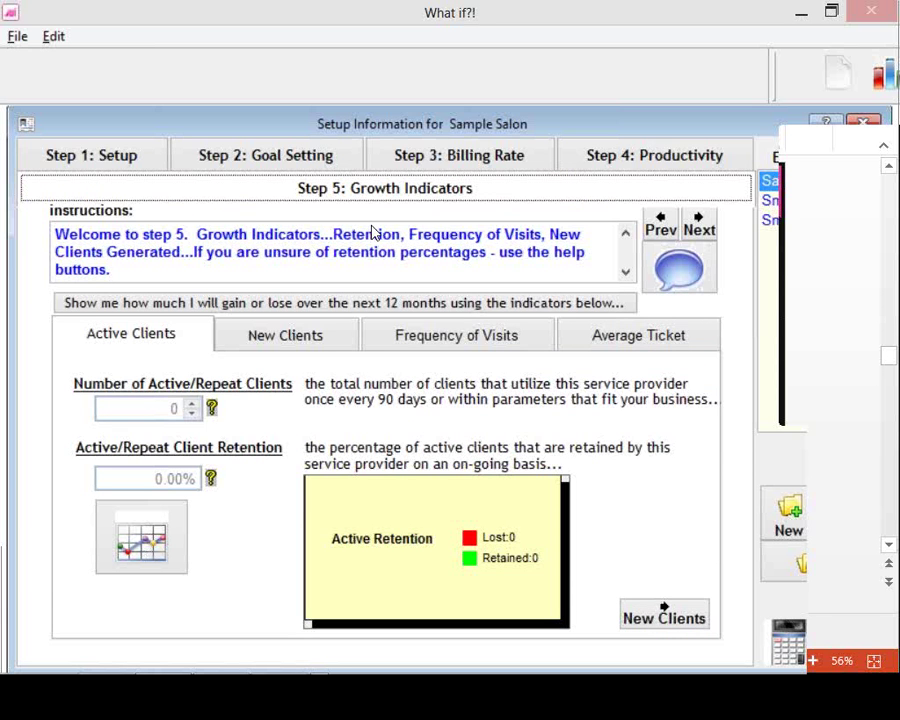
key("Escape")
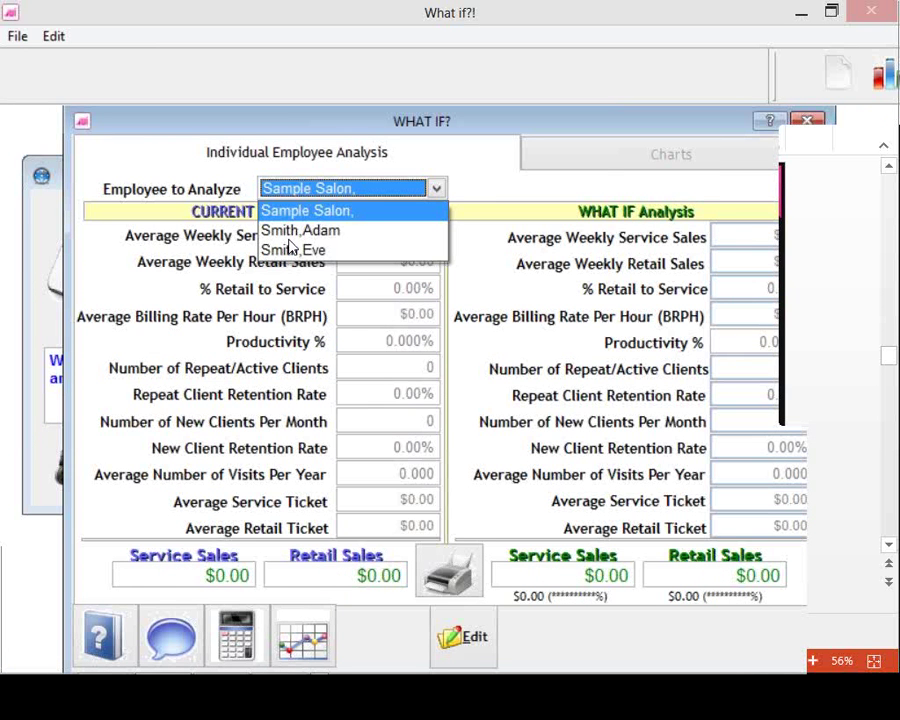
Edit the WHAT IF analysis of the second listed employee, trying a repeat client retention rate of 70%
left_click(298, 231)
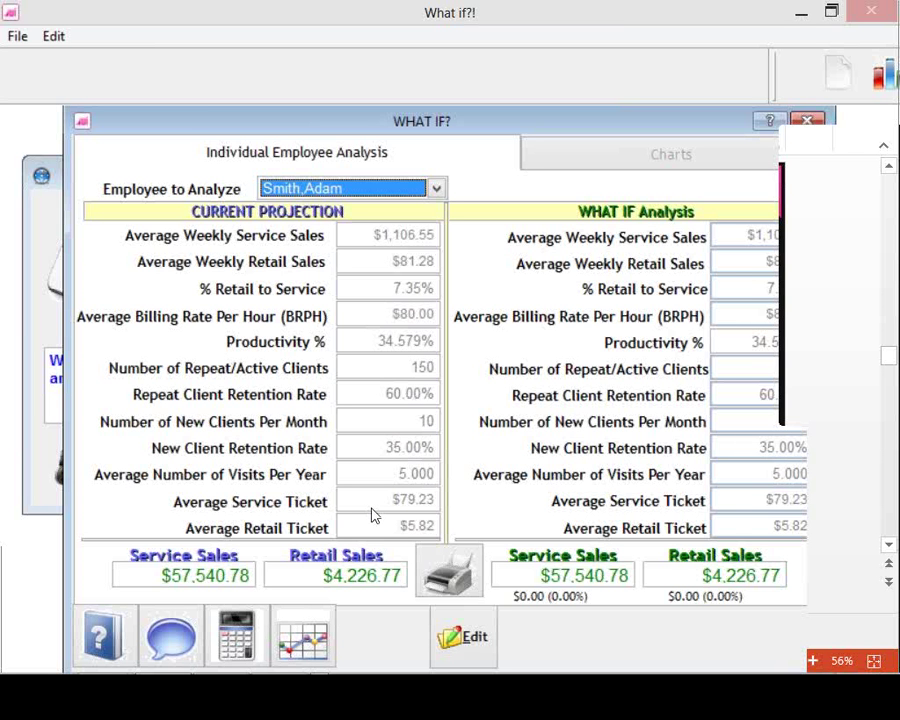
key("alt+e")
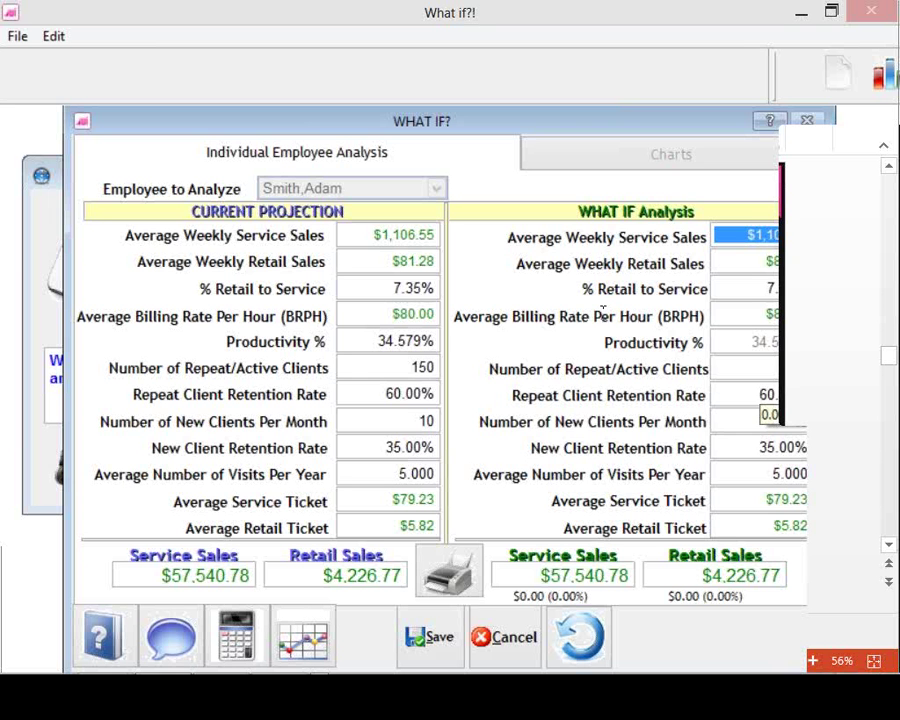
key("Tab")
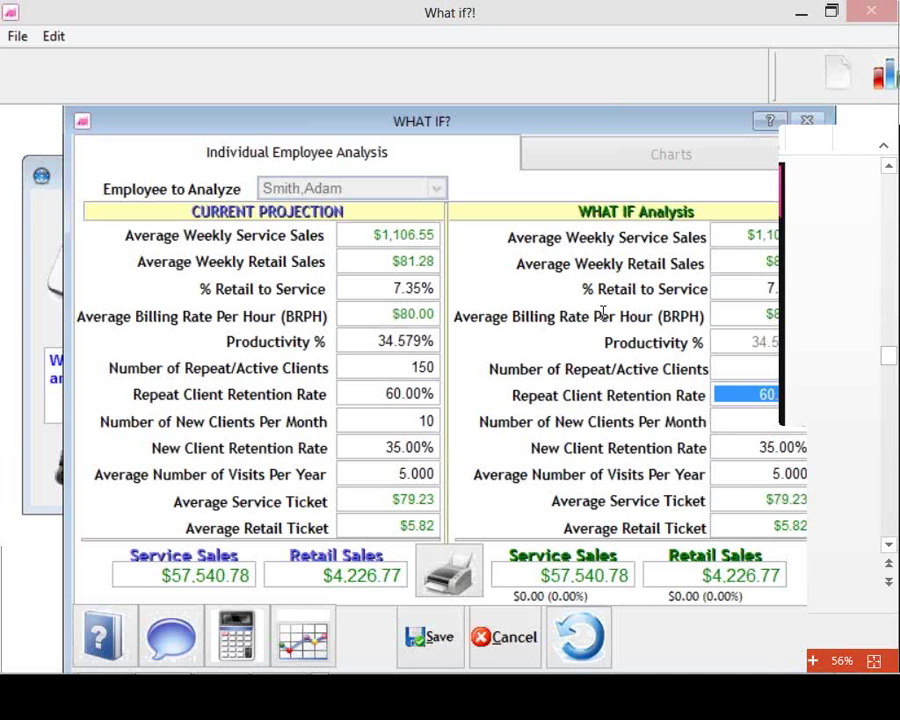
type("7")
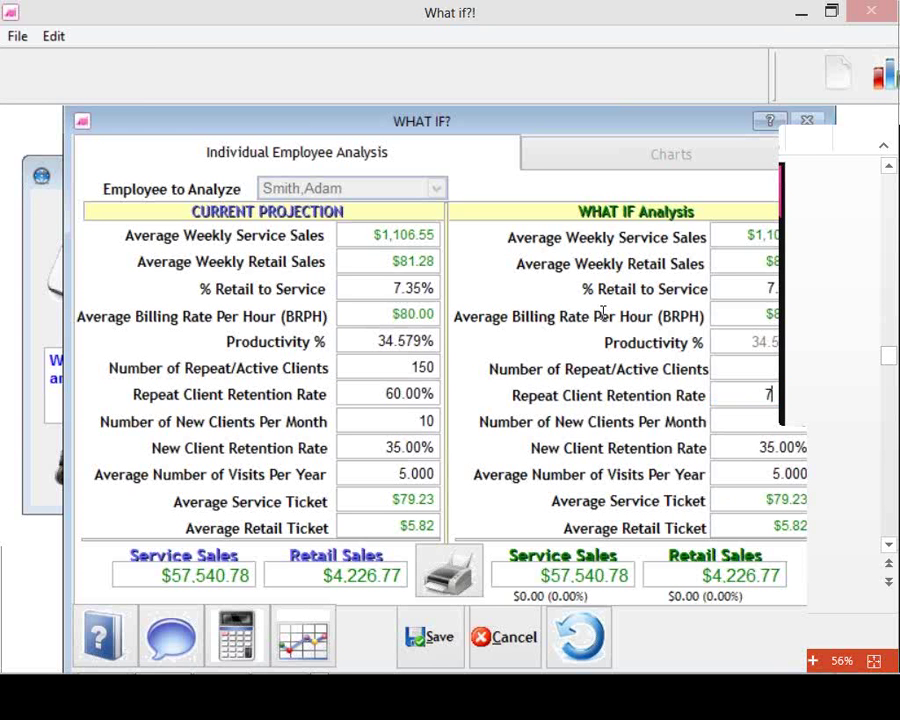
type("0")
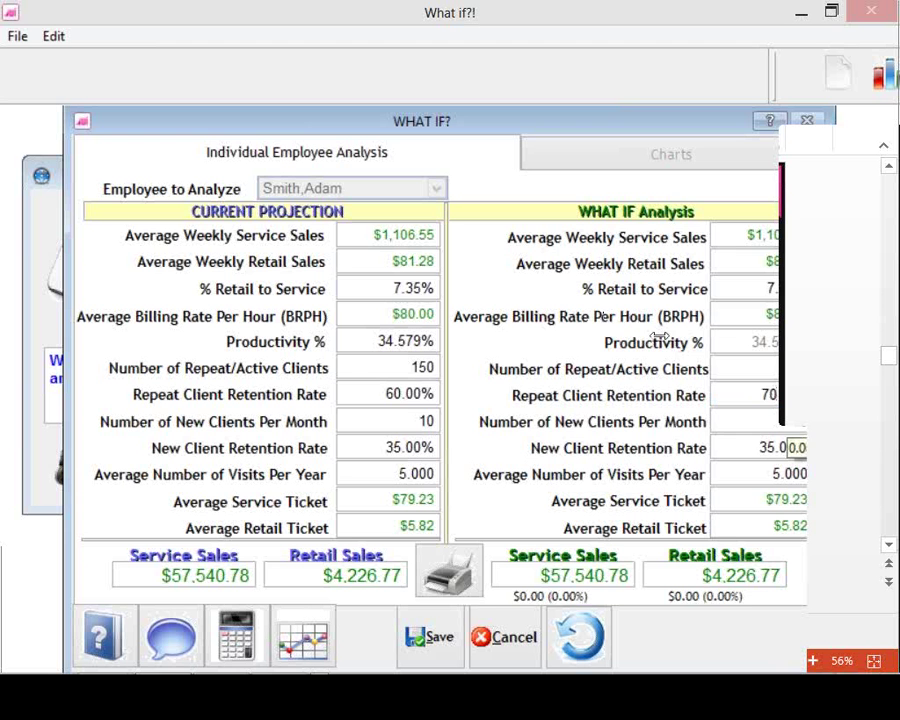
key("Tab")
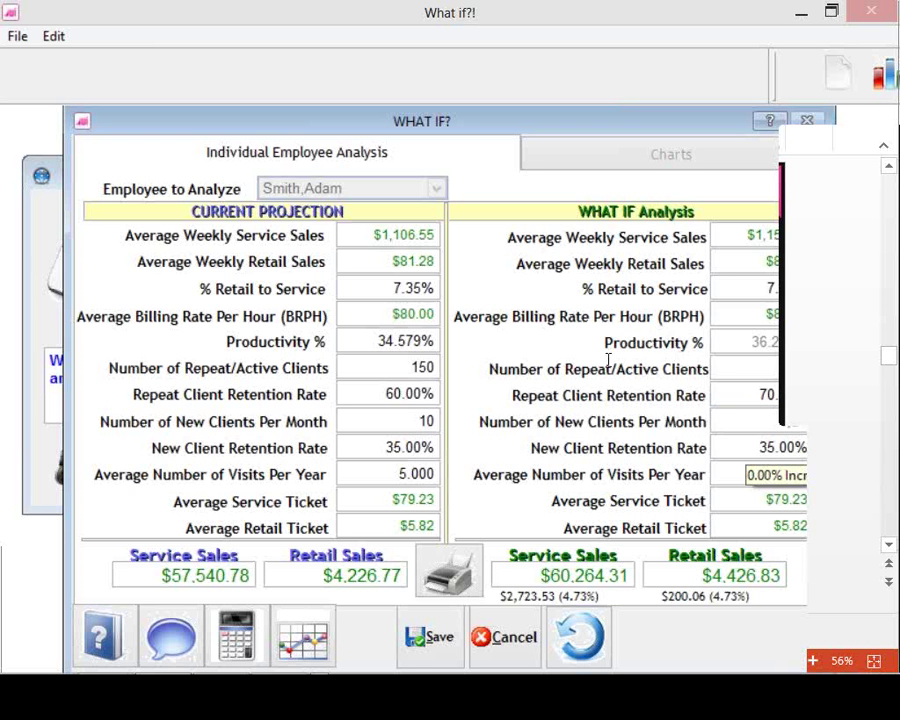
Try a different number of new clients per month in the WHAT IF analysis, and revert it
key("Tab")
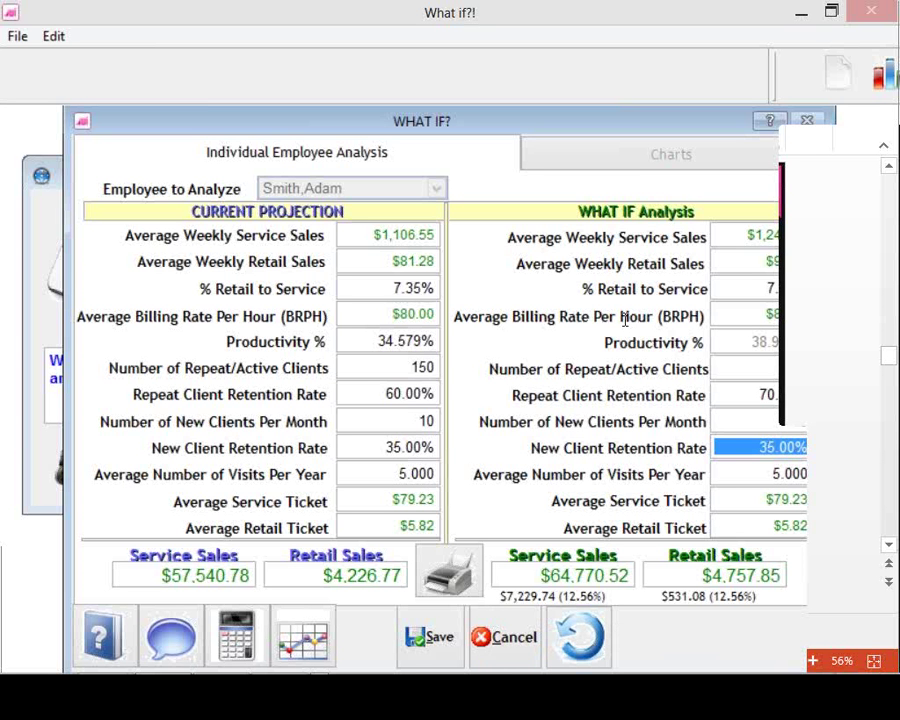
key("shift+Tab")
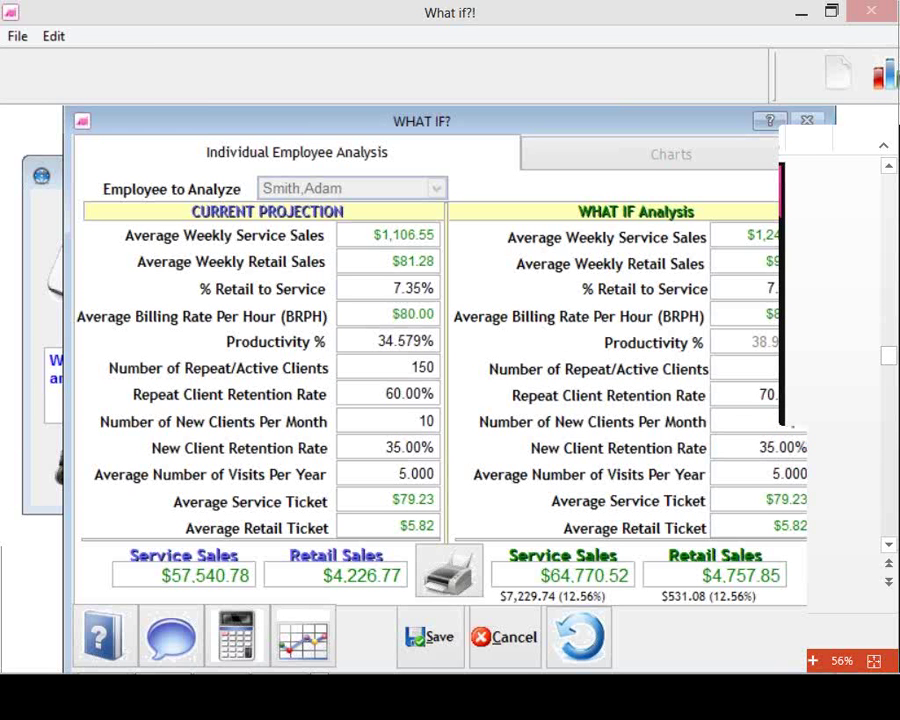
key("Tab")
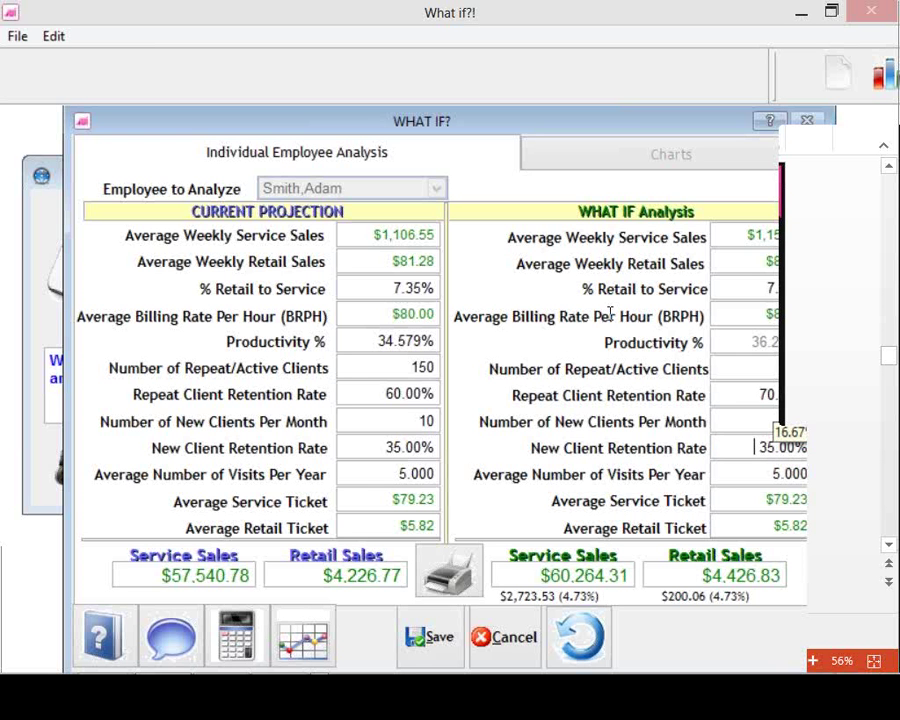
key("shift+Tab")
key("shift+Tab")
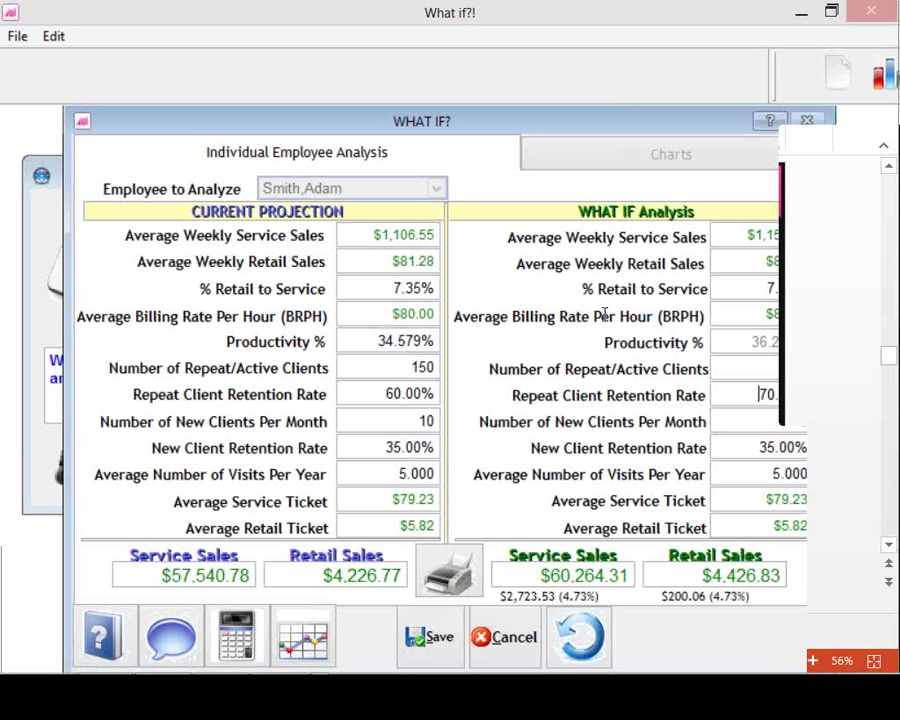
key("Tab")
Try 7 as the average number of visits per year, discard the analysis changes and close the What if?! program
key("Tab")
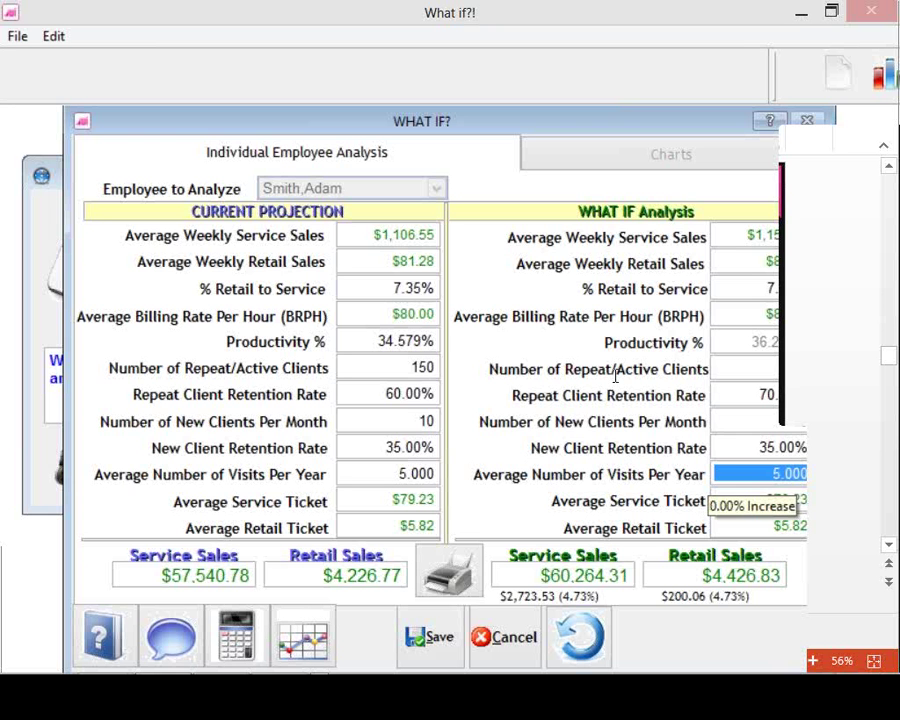
key("Tab")
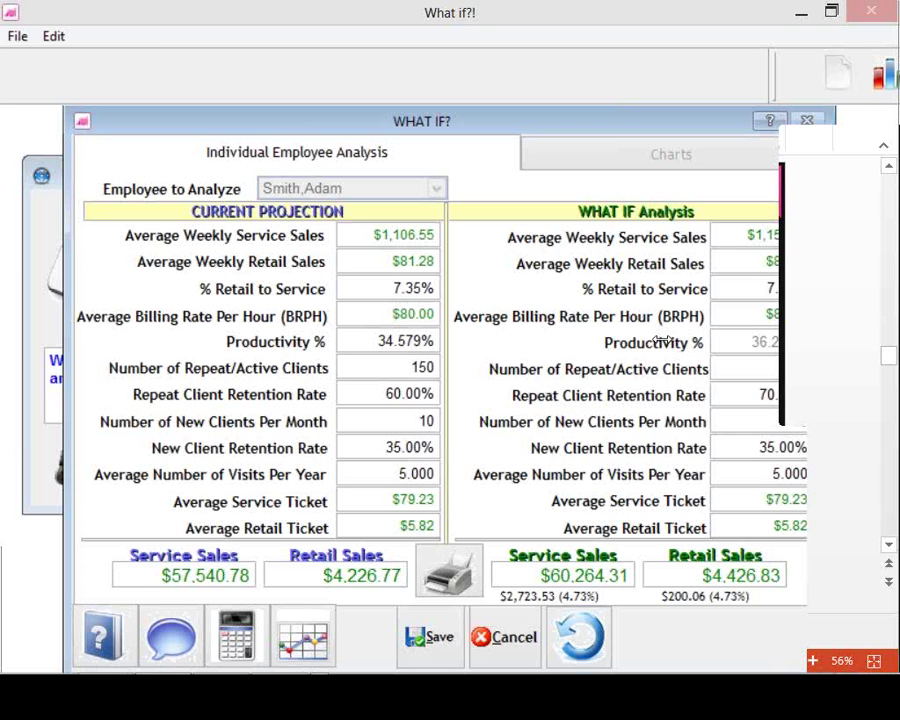
key("Delete")
type("7")
key("Tab")
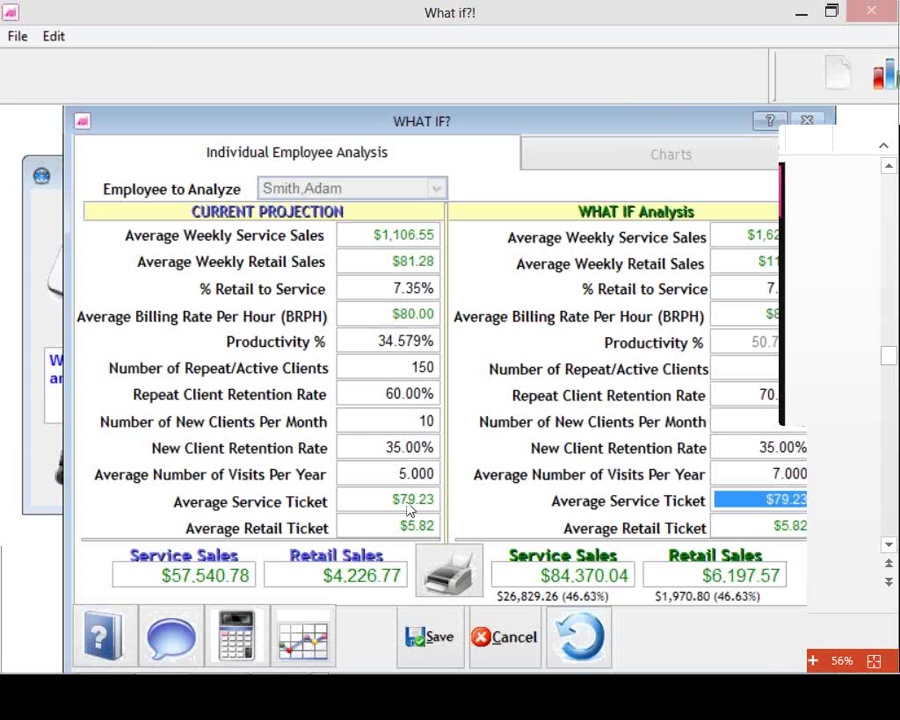
key("Escape")
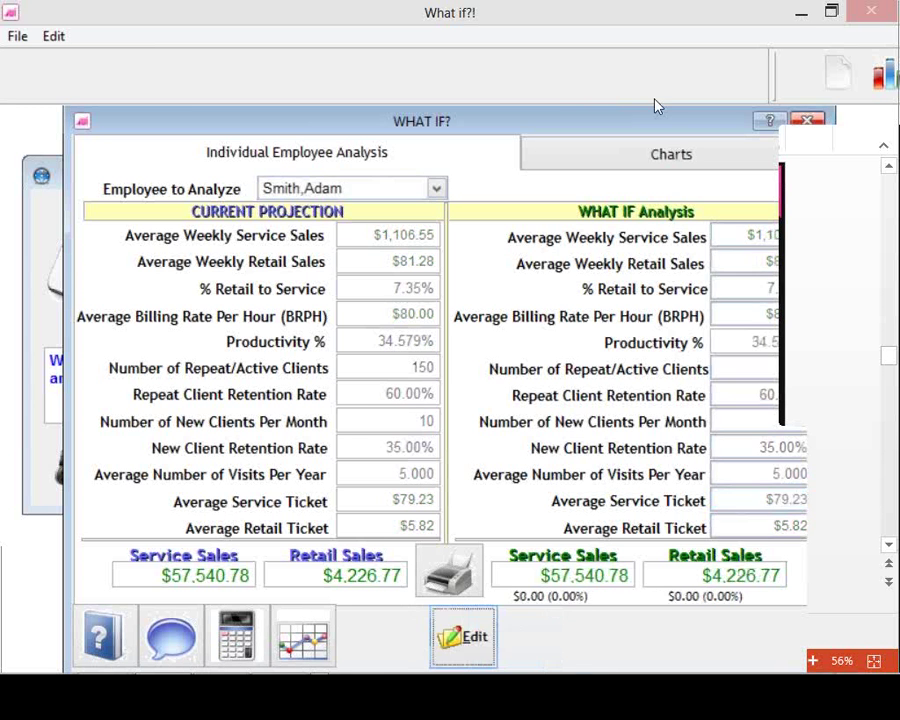
key("Escape")
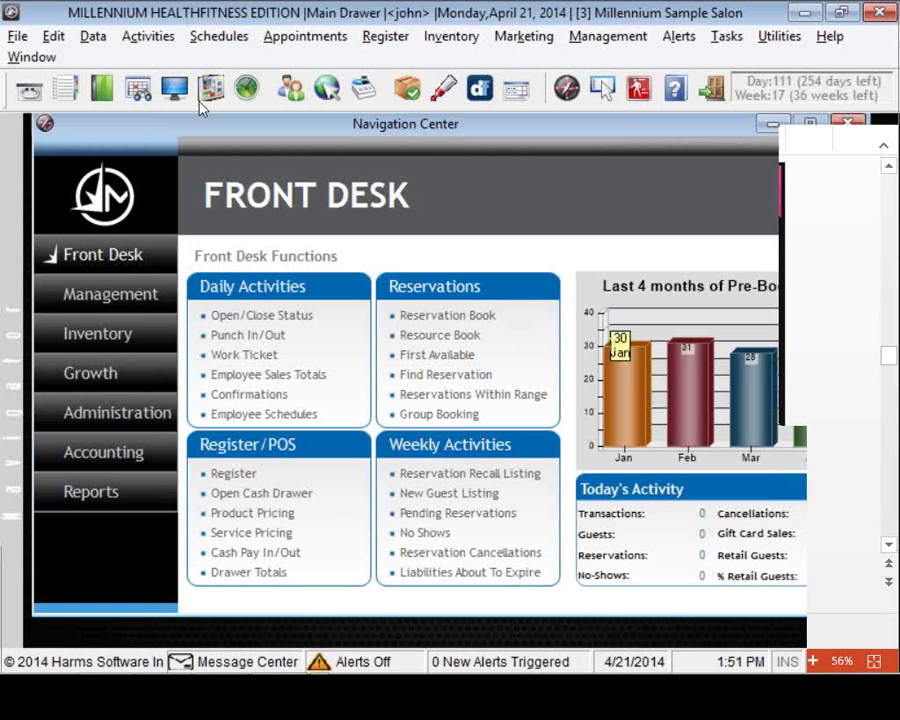
In Millennium, open the Real-Time Monitoring Station and show Hours for Sale and Rebook for the Stylist classification
left_click(140, 88)
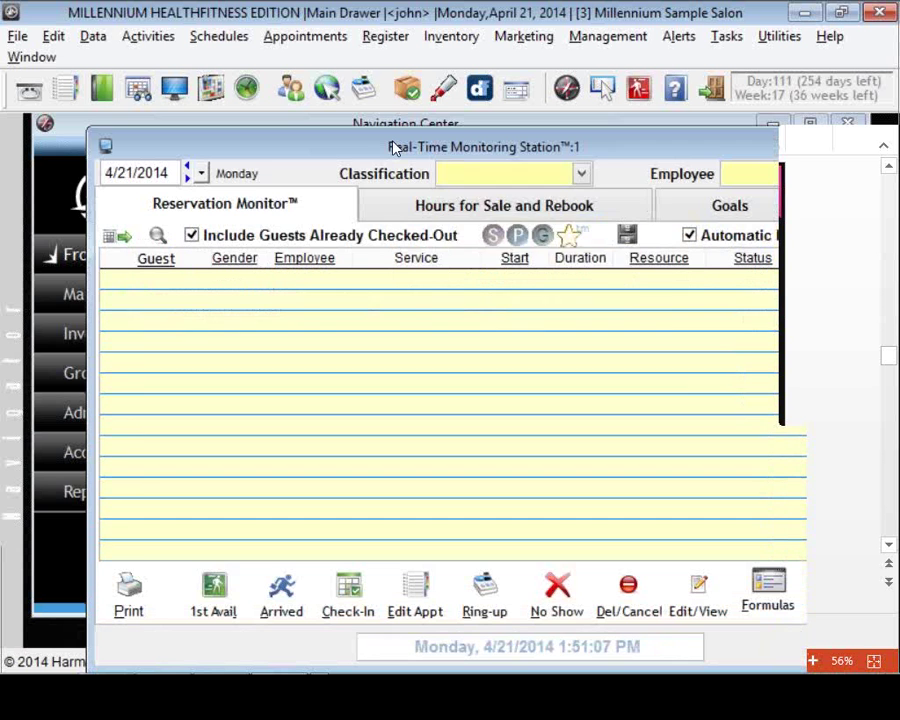
left_click(520, 173)
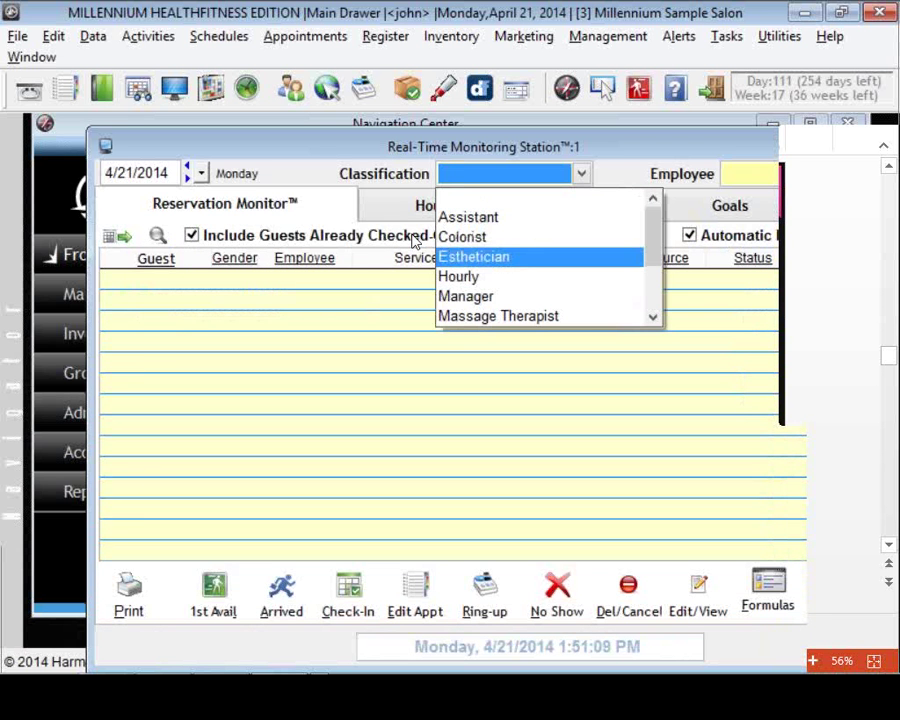
key("Down")
key("Down")
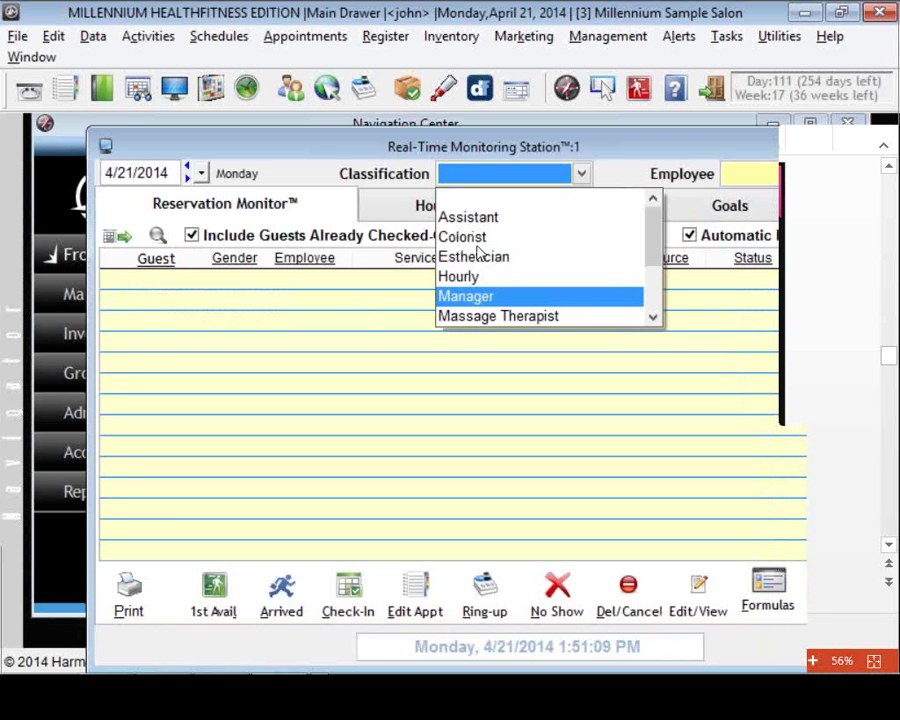
key("Down")
key("Down")
key("Down")
key("Down")
key("Down")
key("Down")
key("Return")
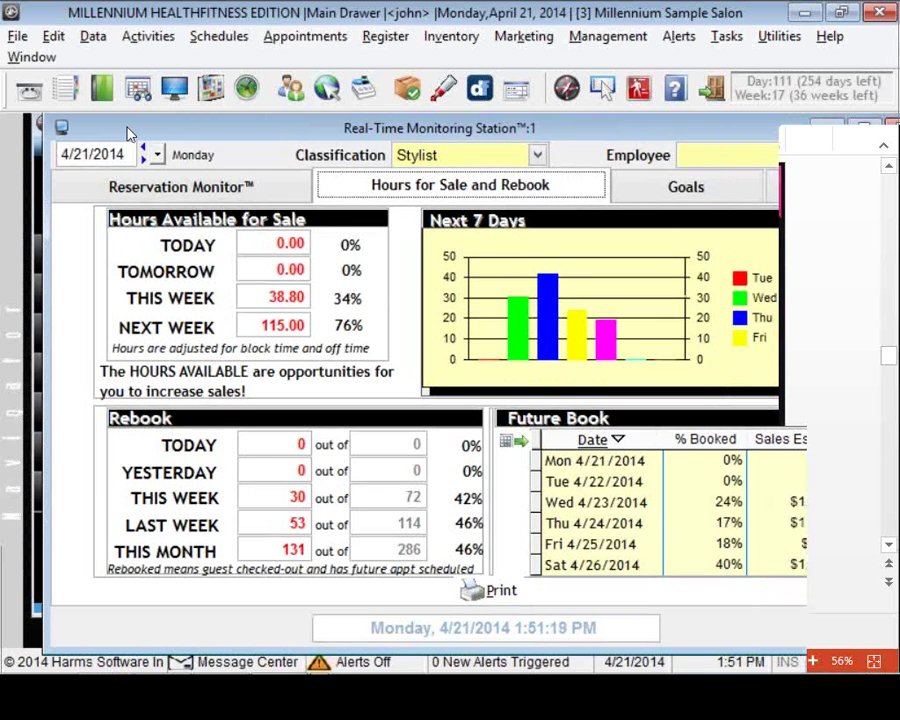
Set the monitoring date to 3/21/2014 and check the stylists' hours available for sale
left_click(157, 154)
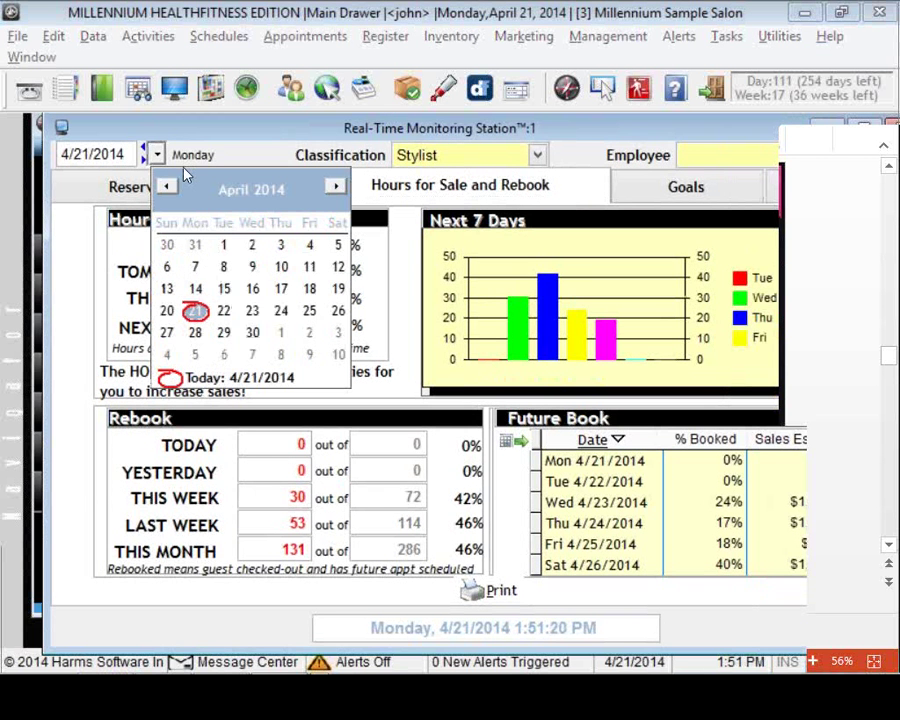
left_click(182, 189)
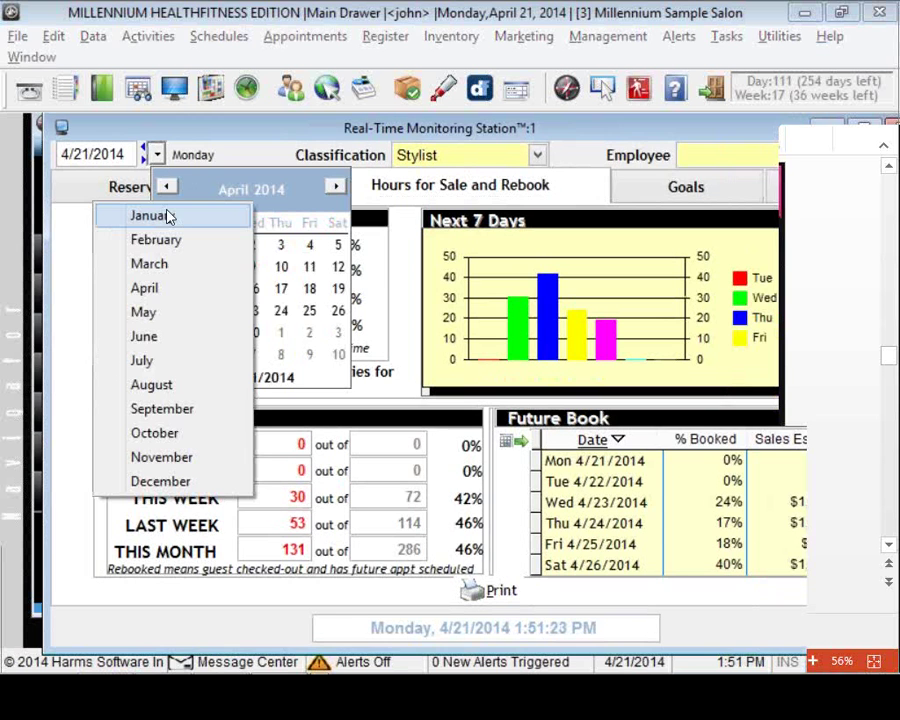
left_click(149, 263)
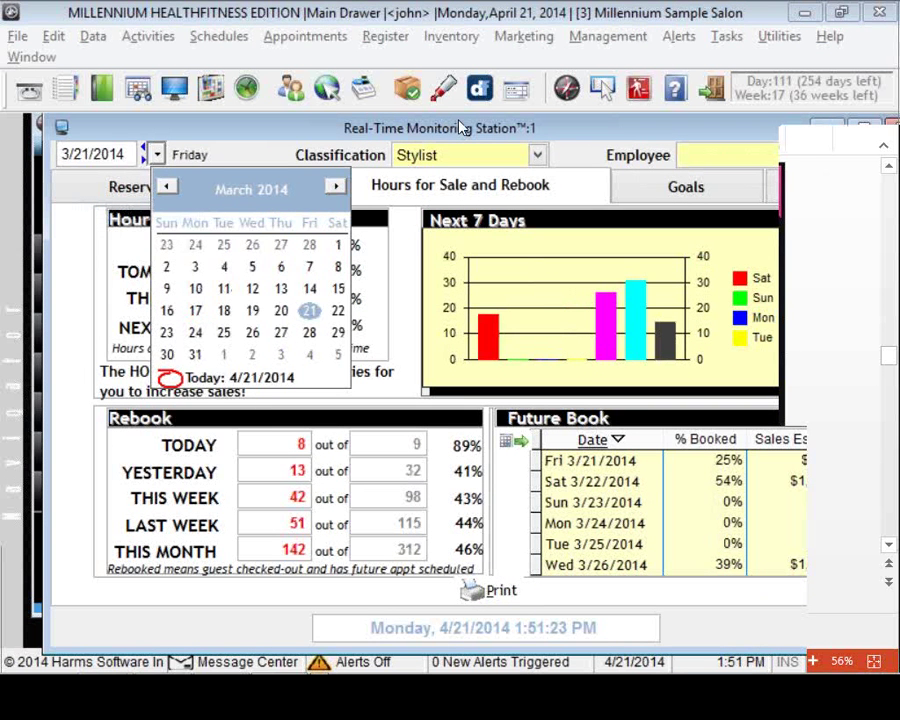
left_click(462, 127)
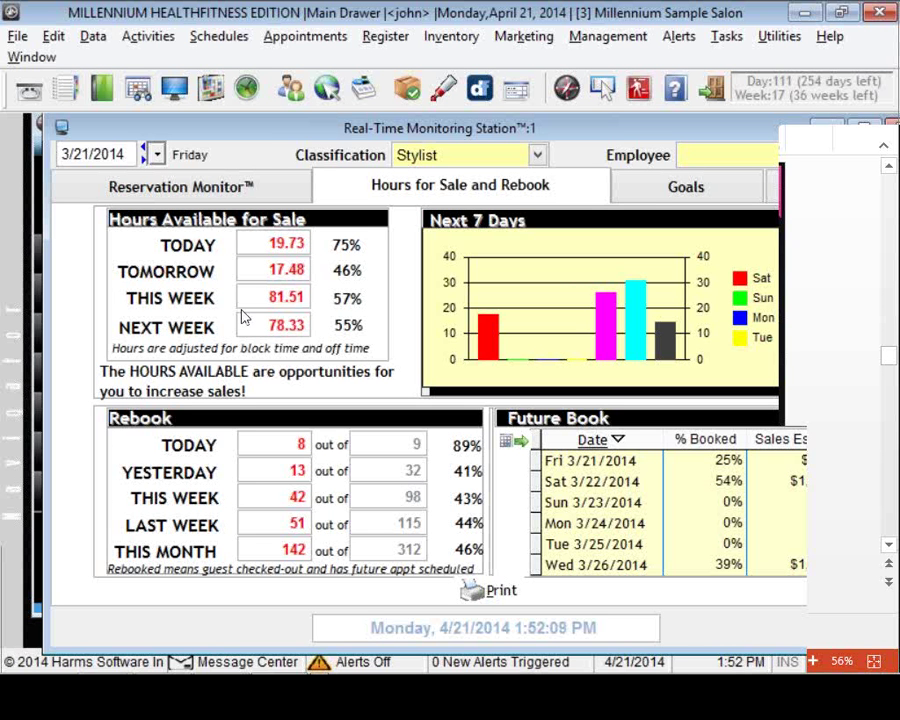
key("Tab")
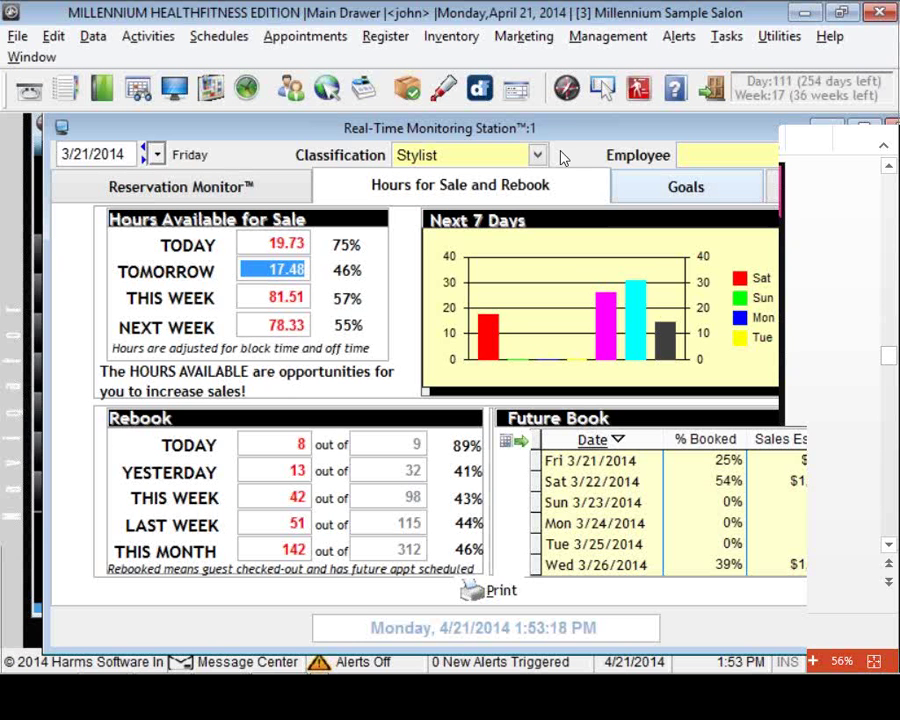
Narrow the Real-Time Monitoring Station to an individual stylist and show that employee's Goals
left_click(728, 155)
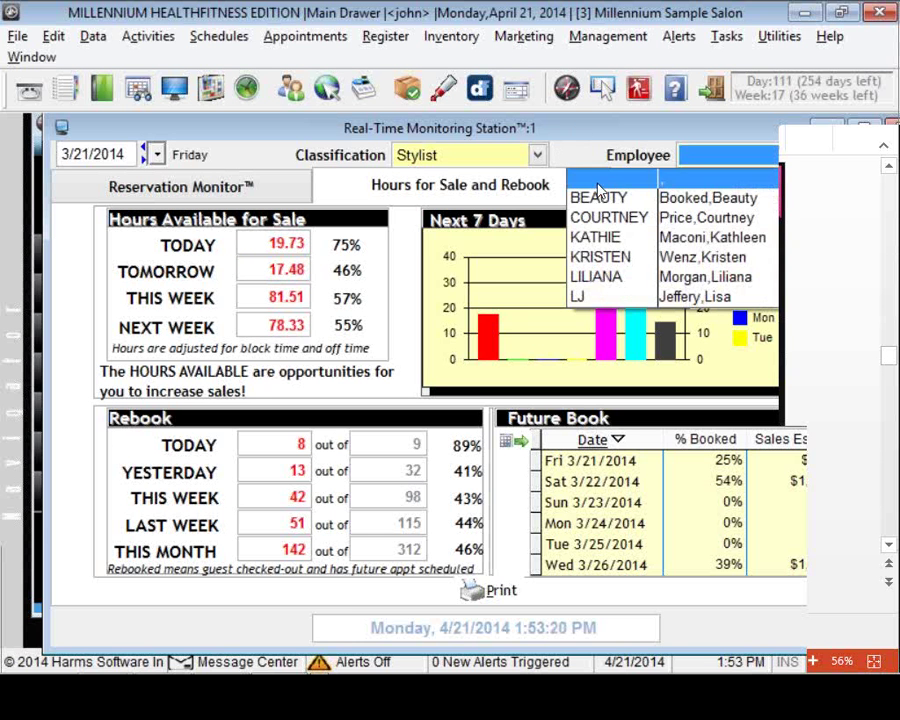
key("Down")
key("Down")
key("Return")
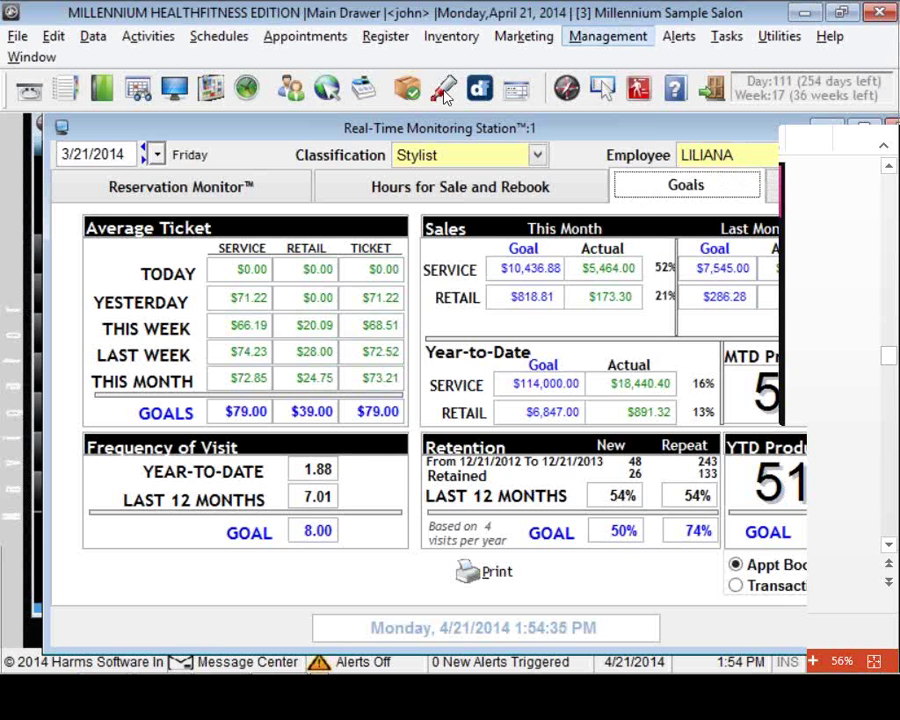
Open Security Administration and display the MONITORING STATION permissions under the APPOINTMENTS main topic
left_click(608, 36)
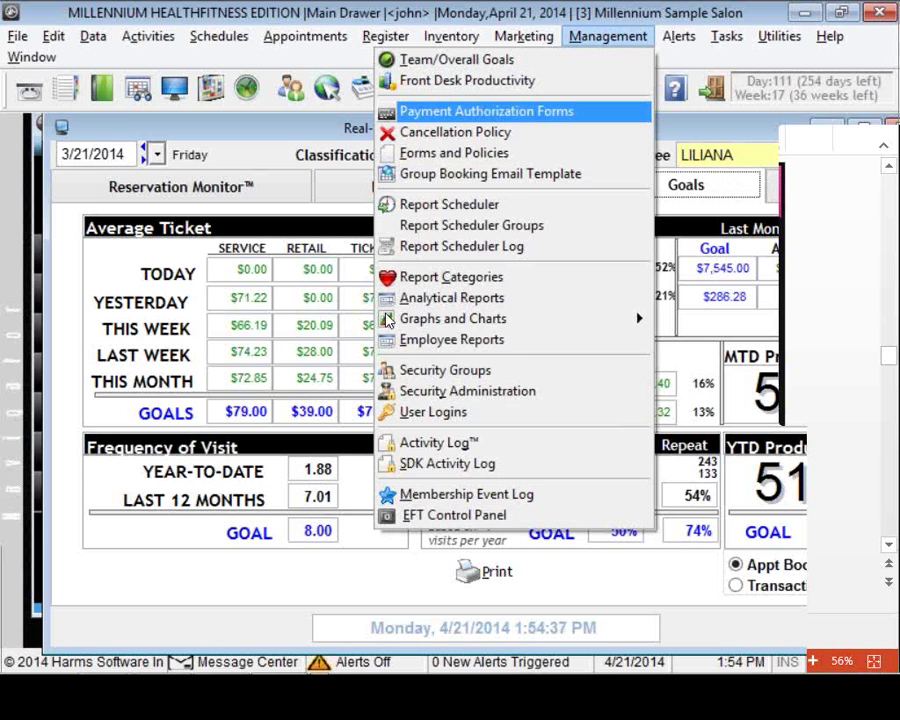
left_click(440, 391)
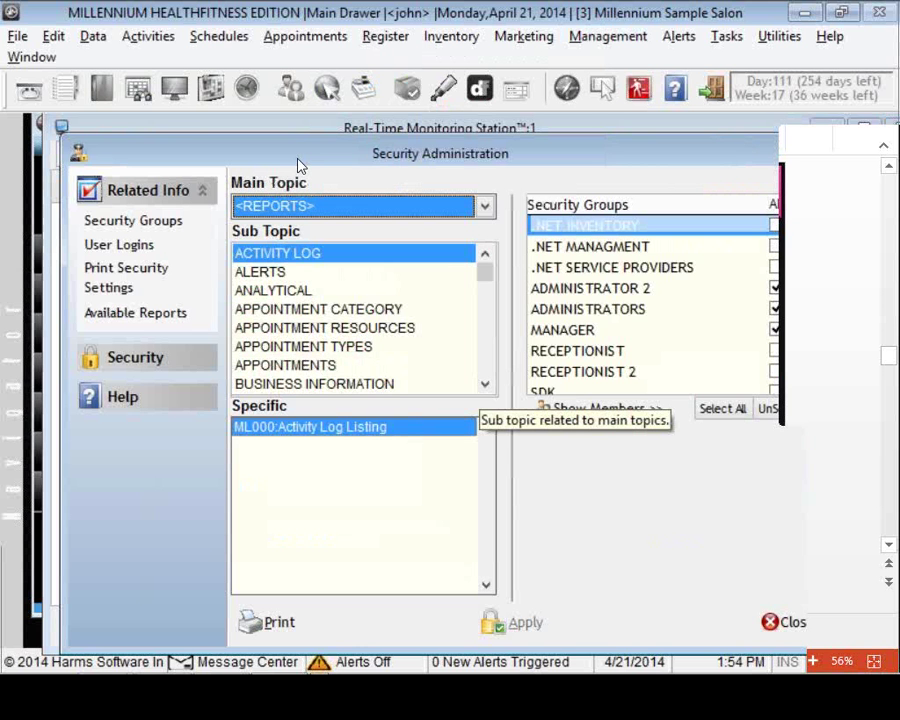
scroll(398, 290, "down", 1)
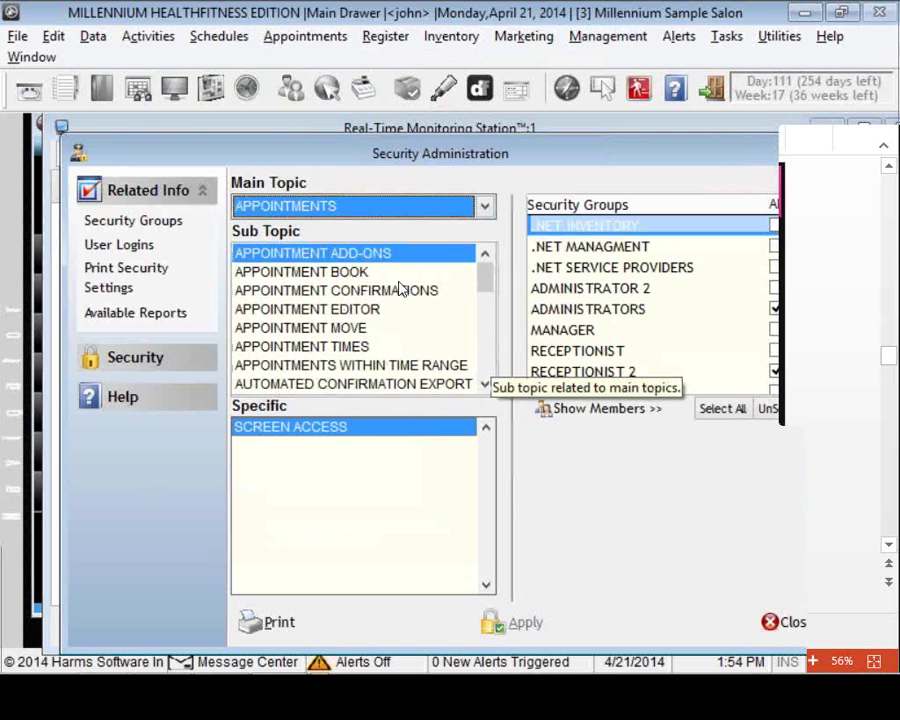
scroll(293, 297, "down", 2)
scroll(293, 297, "down", 2)
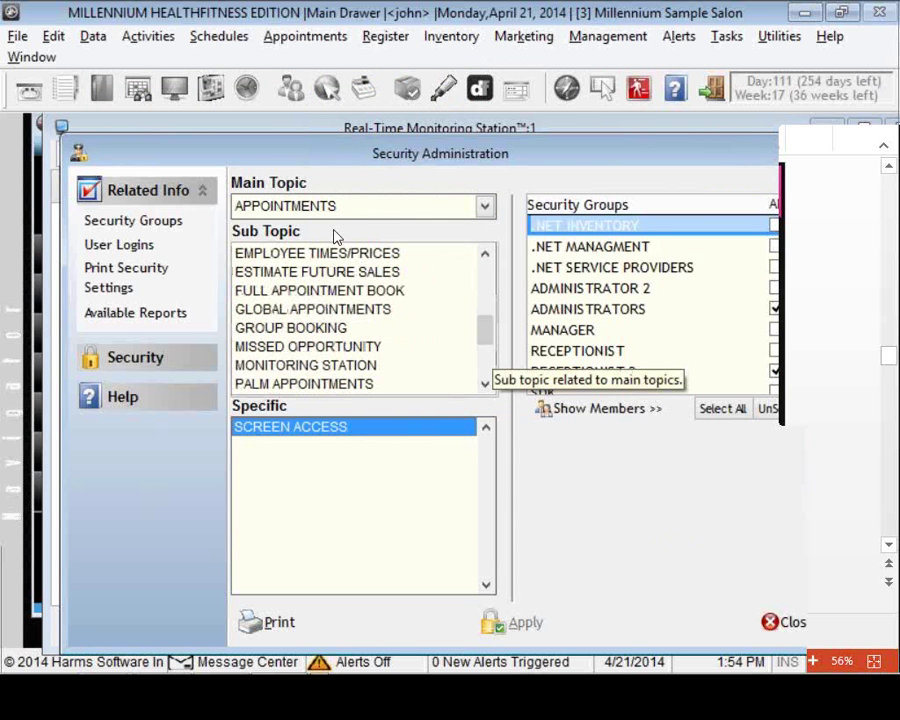
left_click(305, 365)
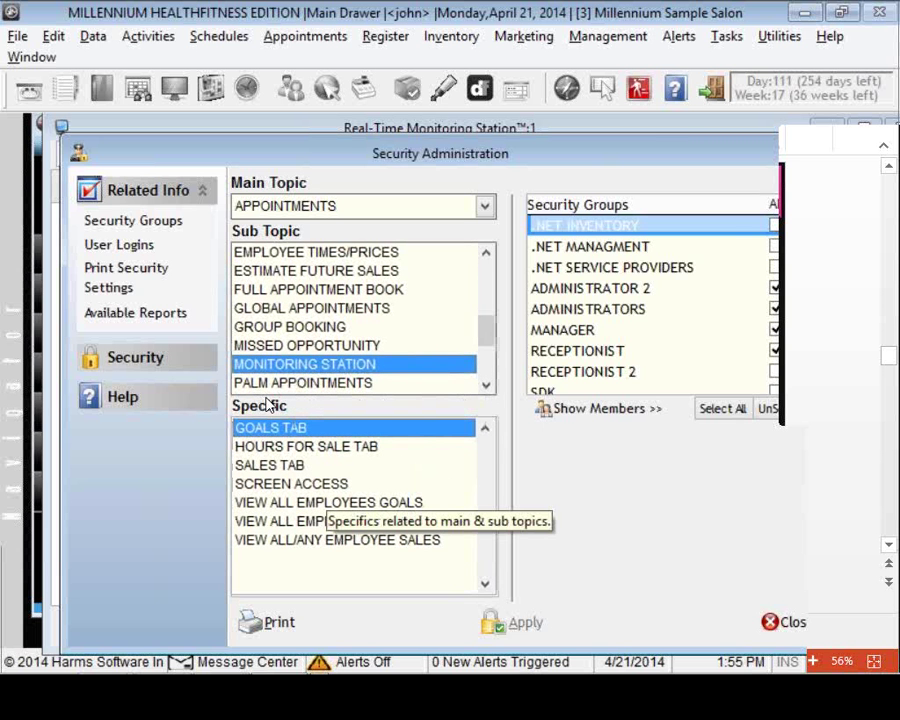
Check which security groups have the employee sales and VIEW ALL EMPLOYEES GOALS permissions, and close Security Administration and the Monitoring Station
key("Down")
key("Down")
key("Down")
key("Down")
key("Down")
key("Down")
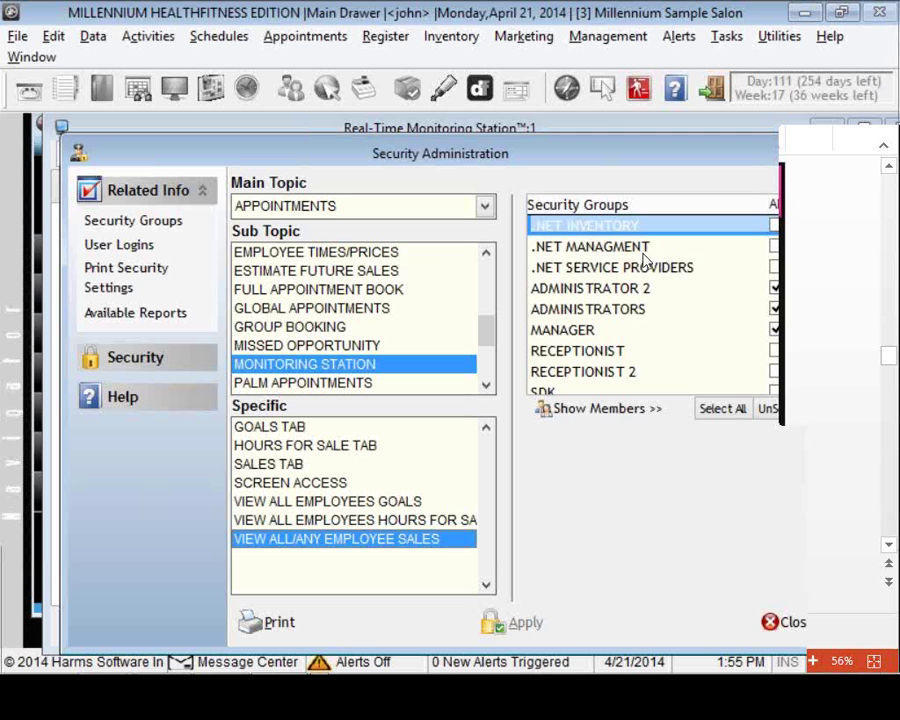
key("Up")
key("Up")
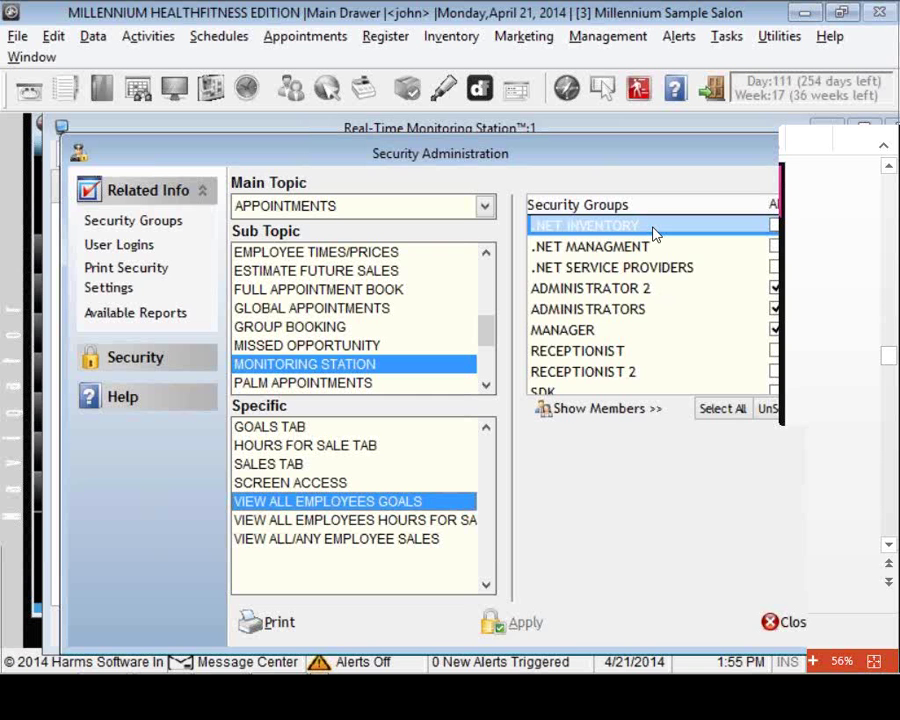
scroll(630, 245, "down", 2)
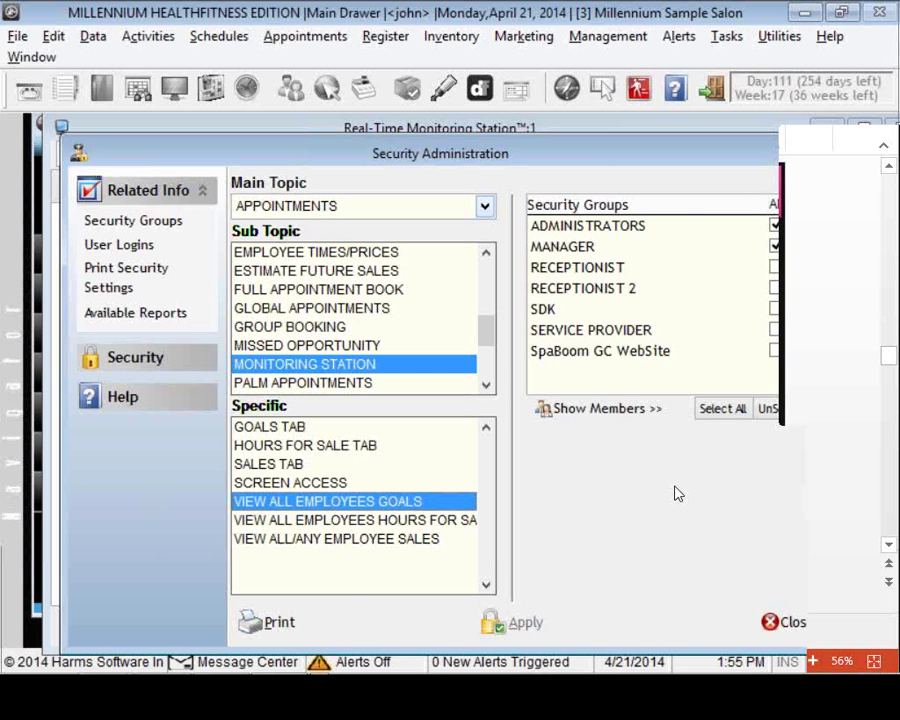
left_click(603, 126)
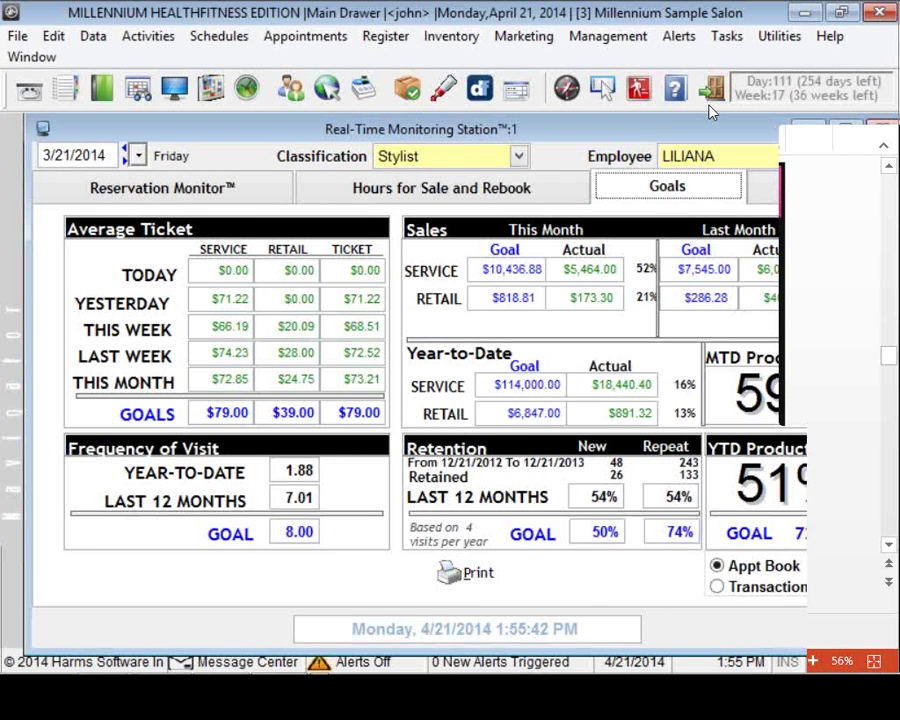
left_click(711, 90)
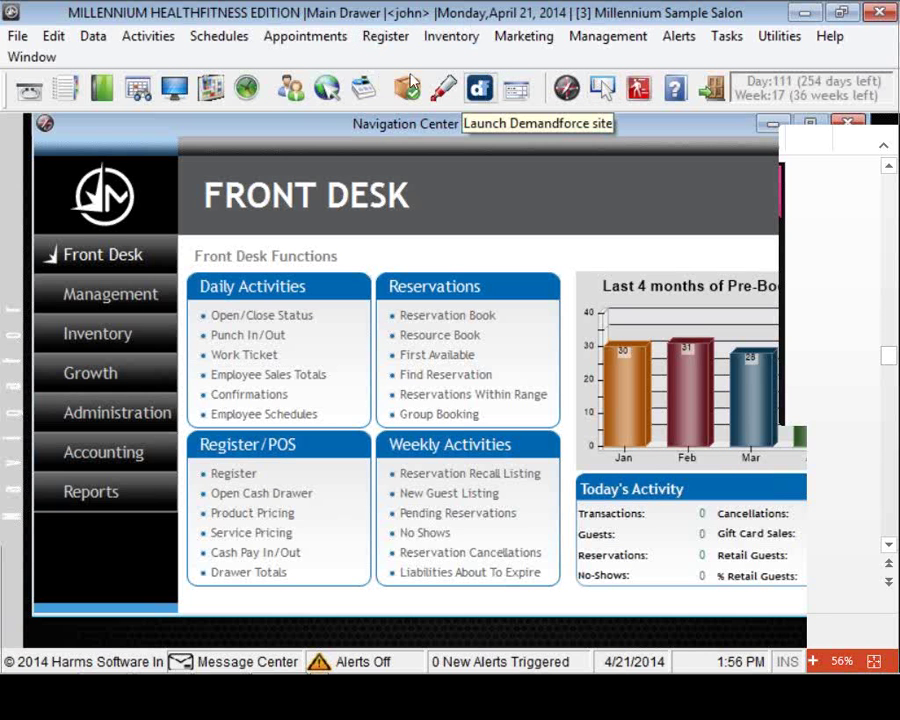
Open Reports & Graphs and choose the Graphs/charts - Sales report category
left_click(407, 88)
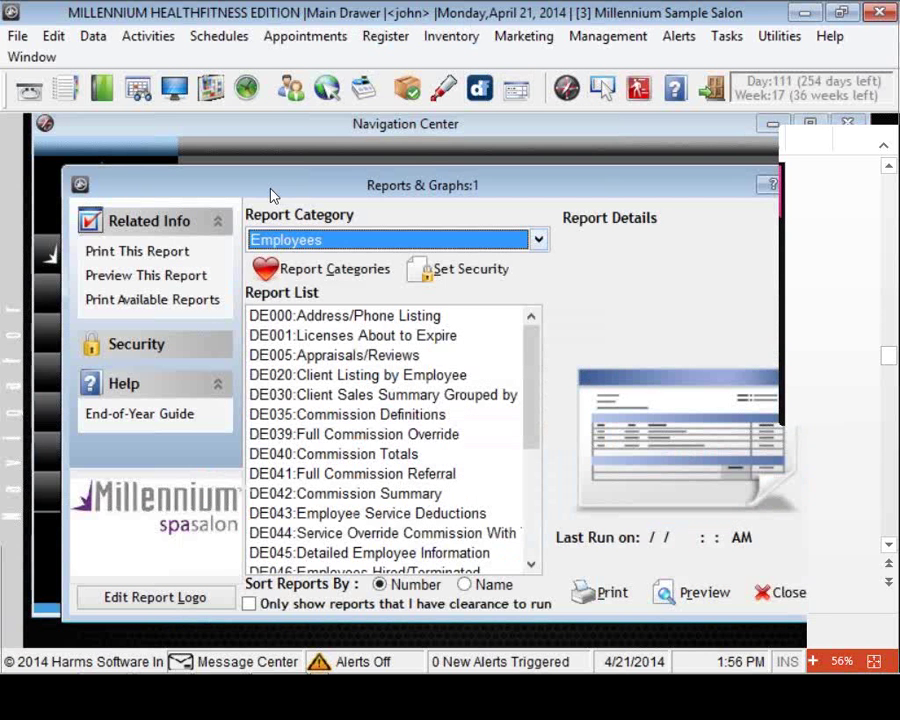
left_click(442, 239)
key("Down")
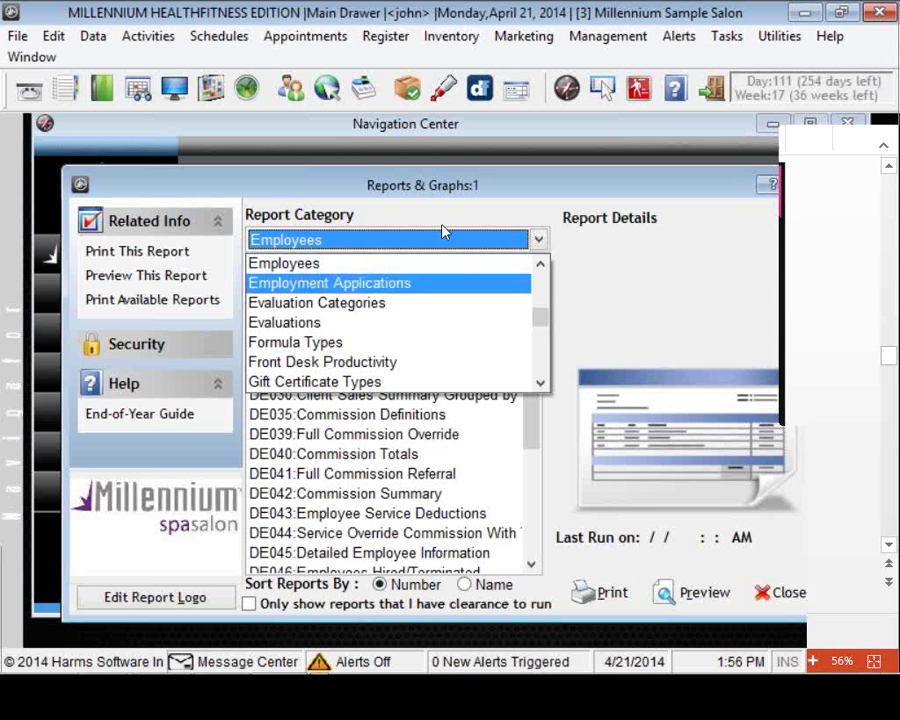
key("Down")
key("Down")
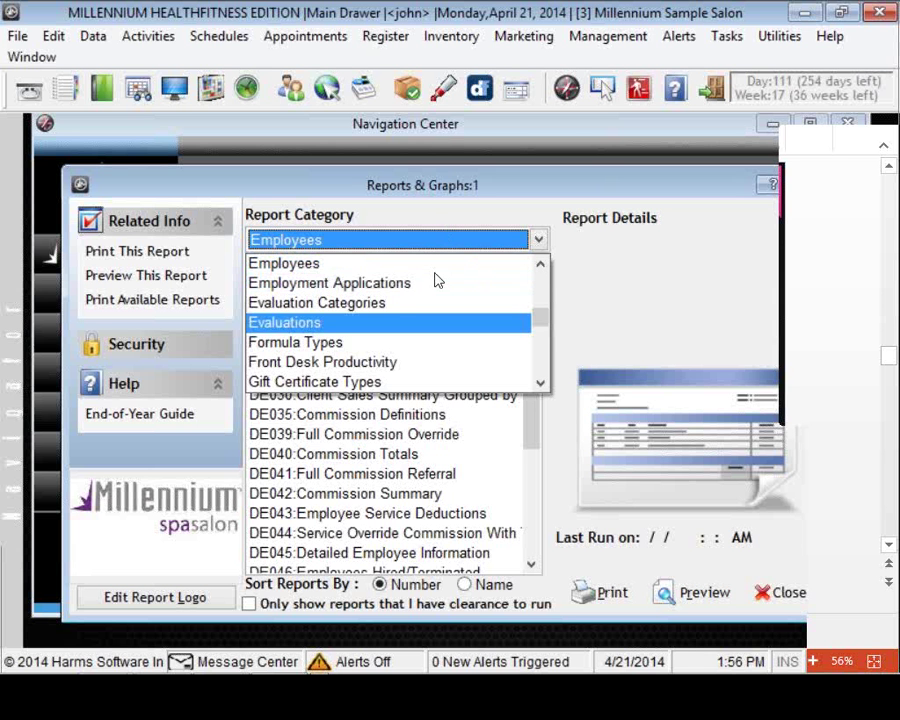
scroll(436, 281, "down", 2)
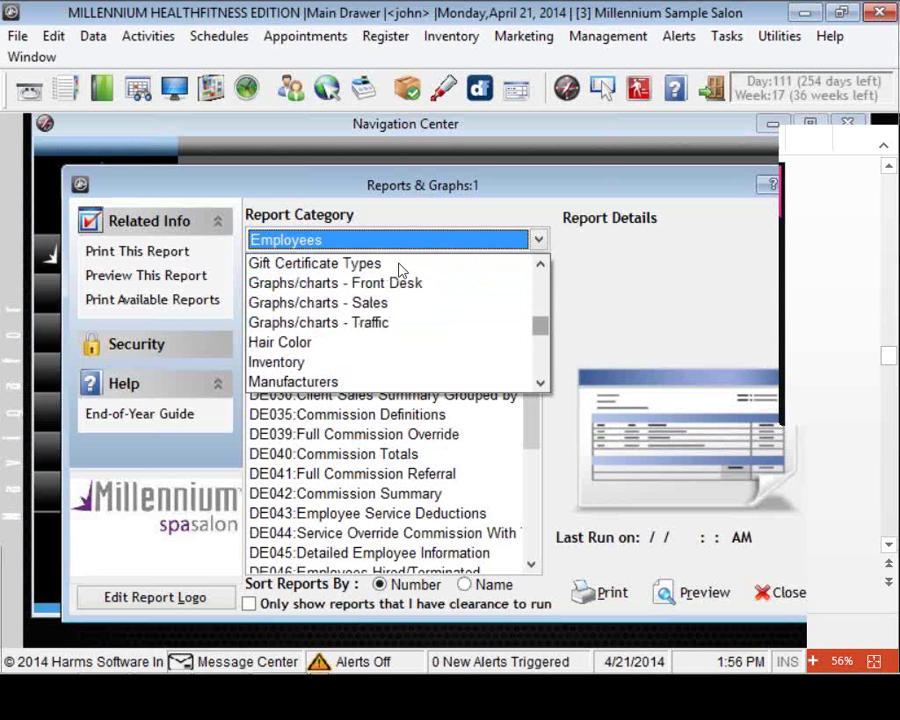
key("Down")
key("Up")
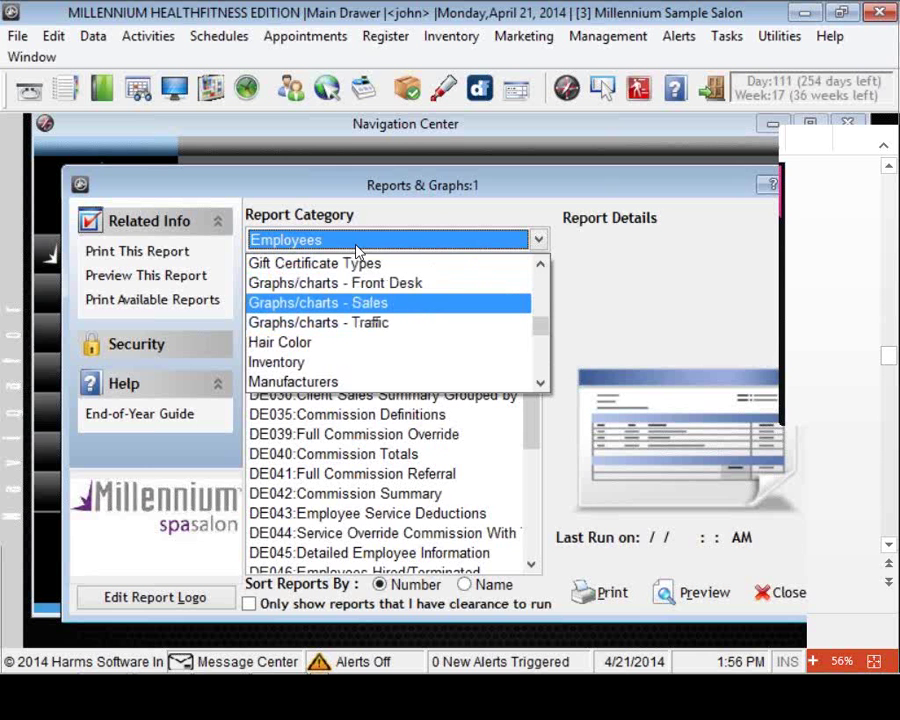
key("Return")
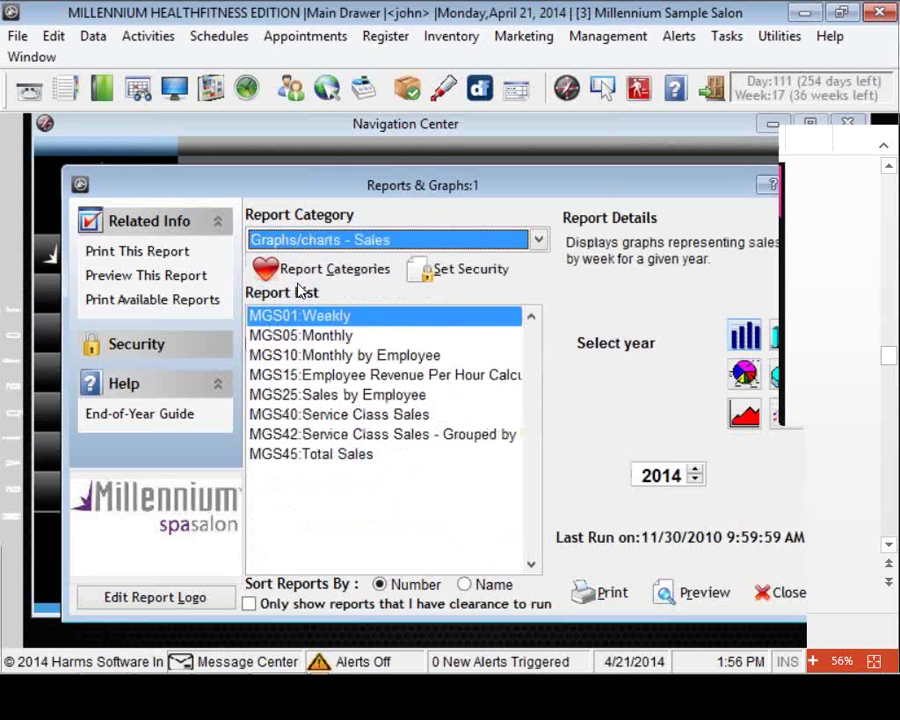
Preview the MGS10 Monthly by Employee graph for 2013 with service and product sales, including all employees
key("Tab")
key("Down")
key("Down")
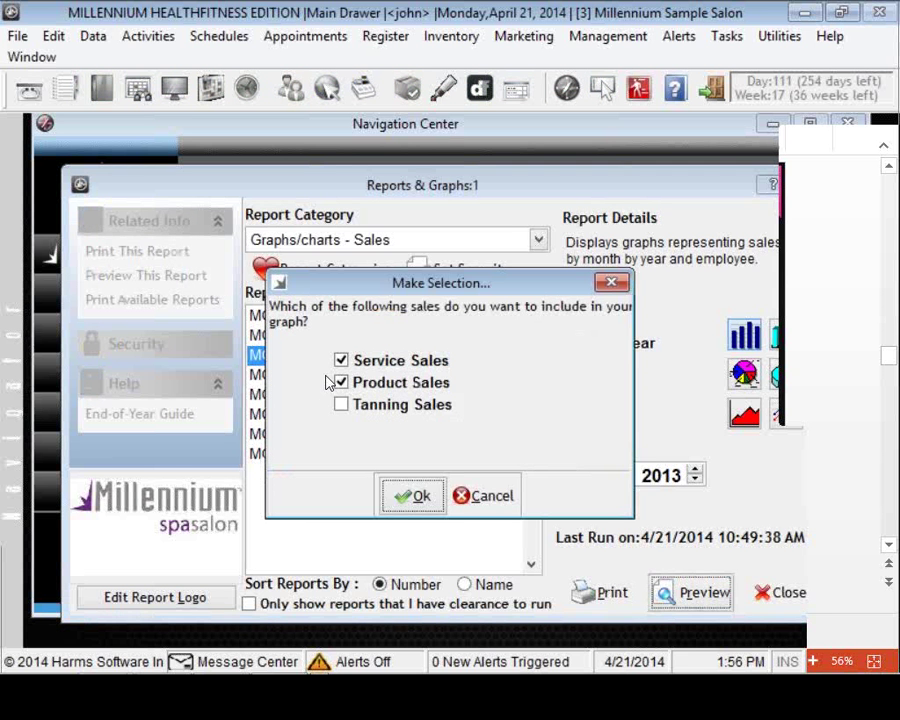
key("Return")
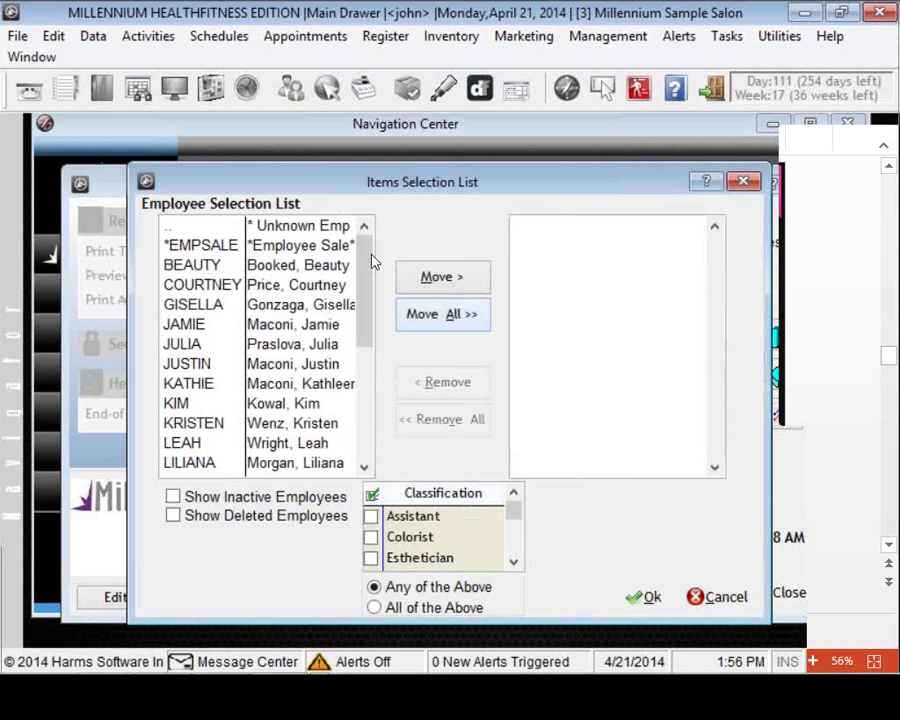
key("Return")
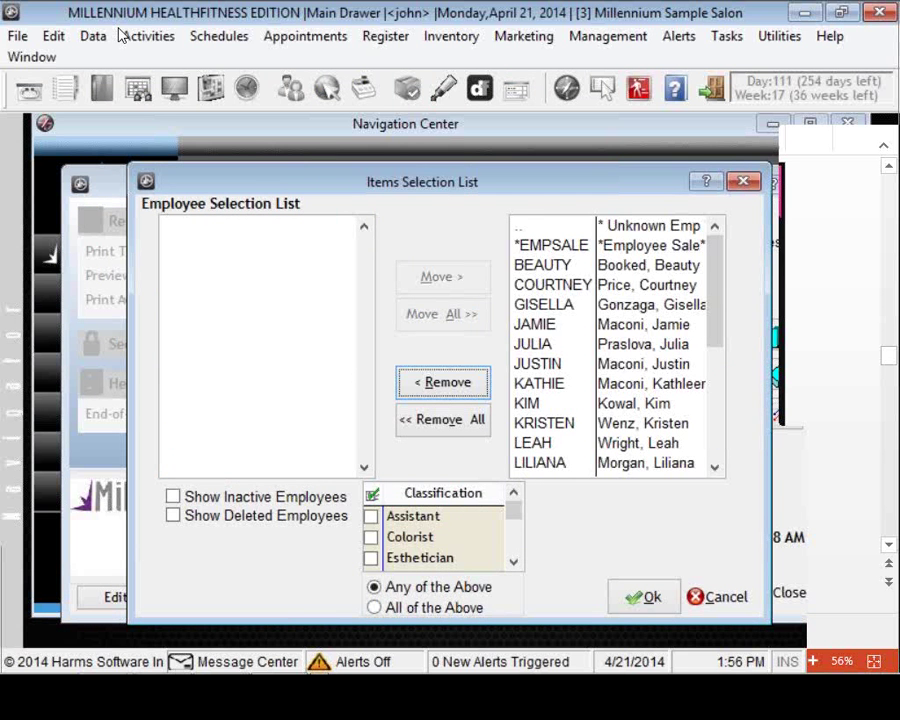
key("Return")
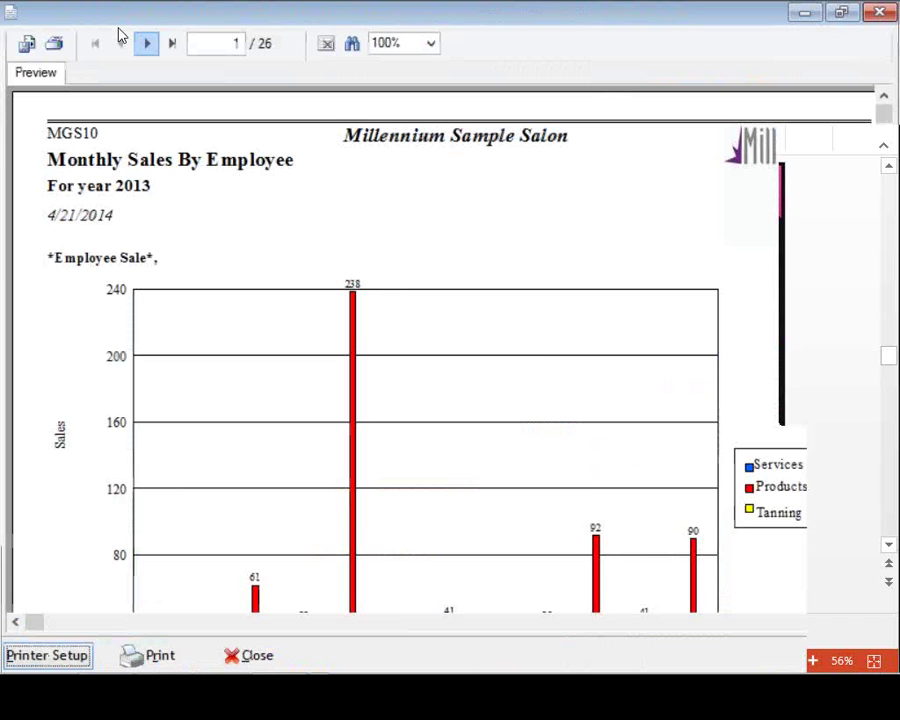
Browse the monthly sales graphs up to page 11, and close the preview and Reports & Graphs
key("Page_Down")
key("Page_Down")
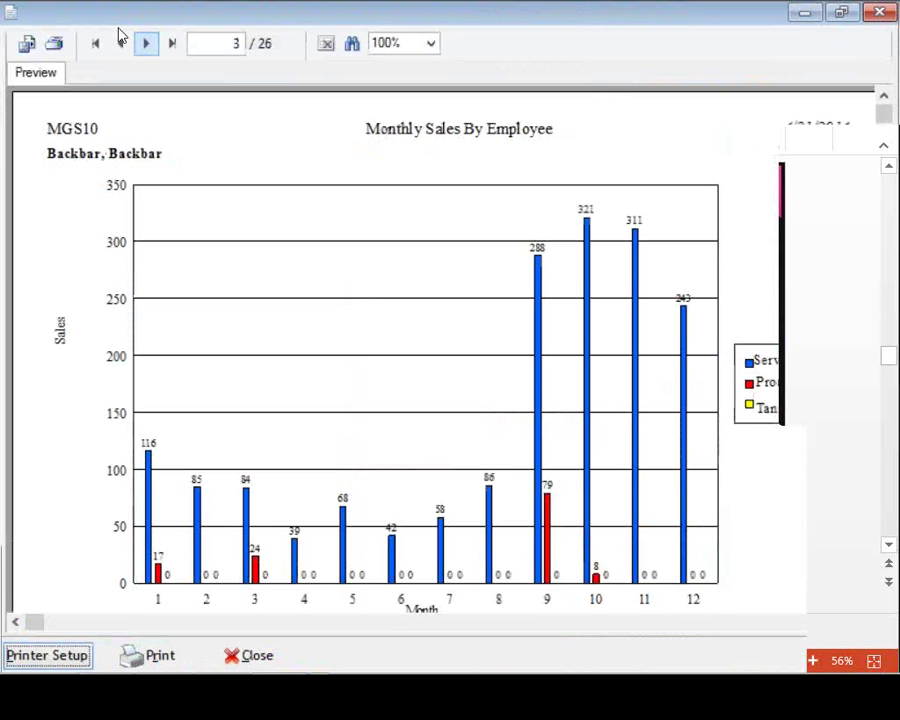
key("Page_Down")
key("Page_Down")
key("Page_Down")
key("Page_Down")
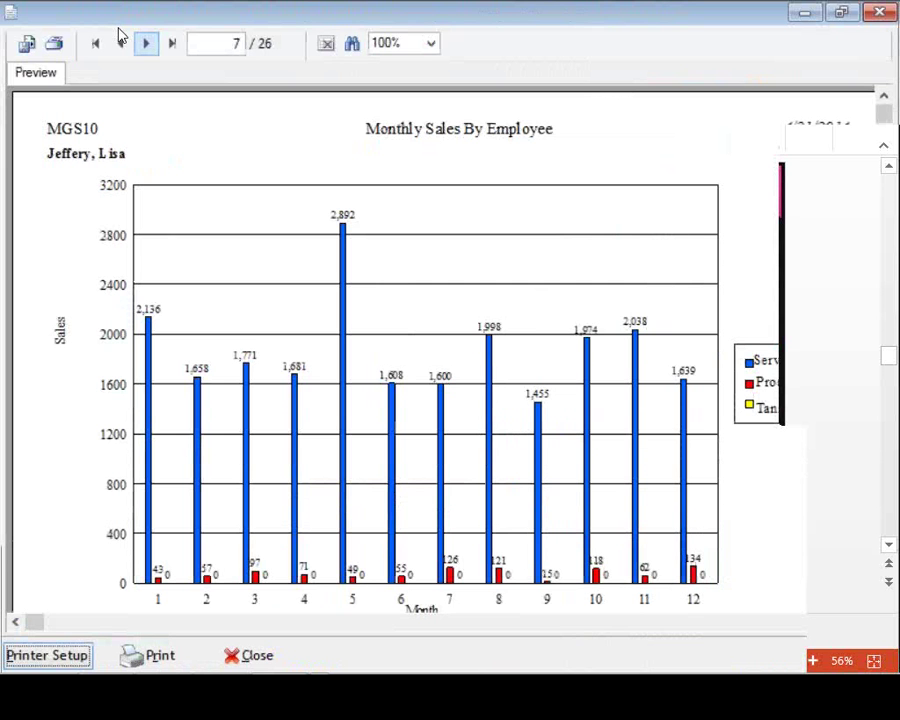
key("Page_Down")
key("Page_Down")
key("Page_Down")
key("Page_Down")
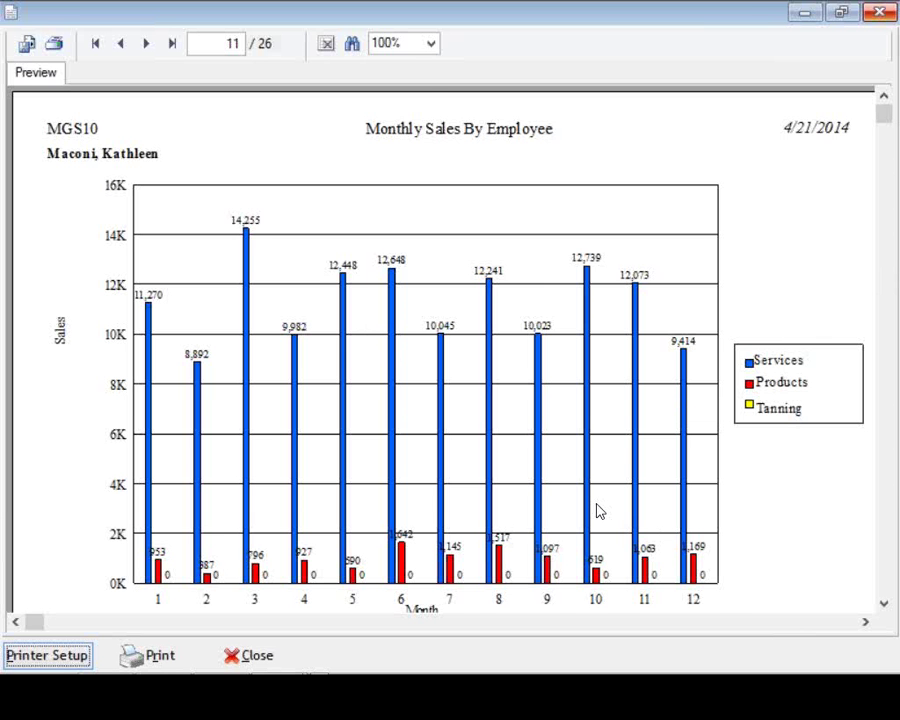
key("Escape")
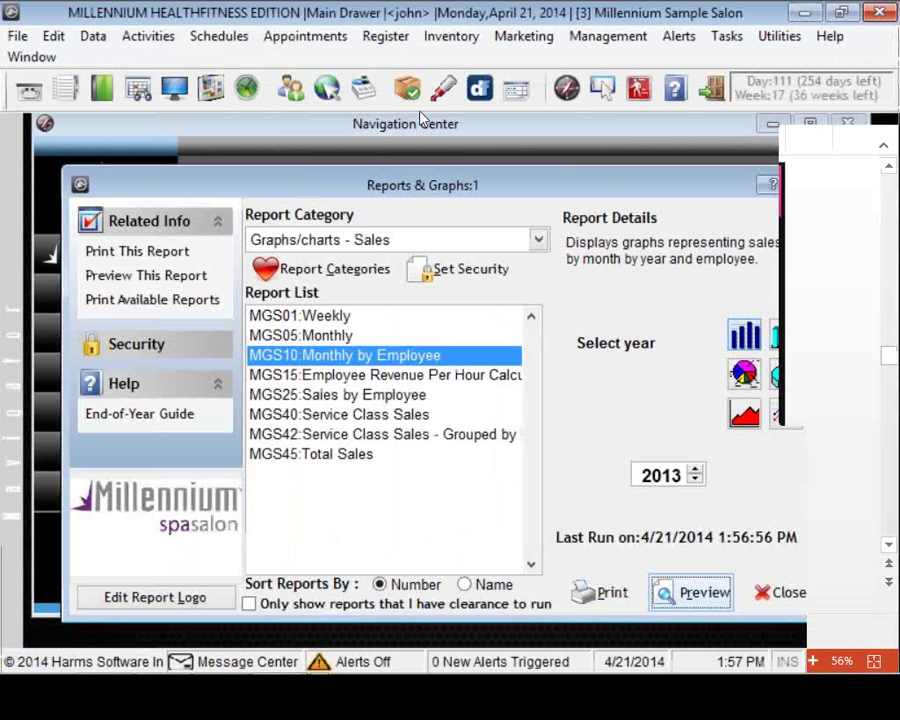
key("Escape")
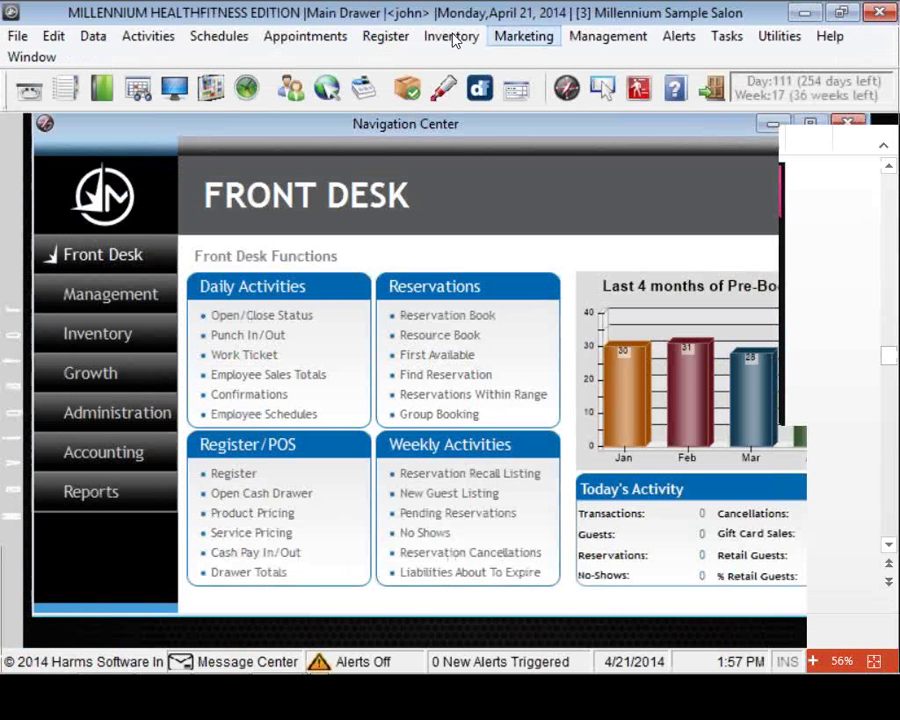
Open Front Desk Productivity from the management functions
key("Right")
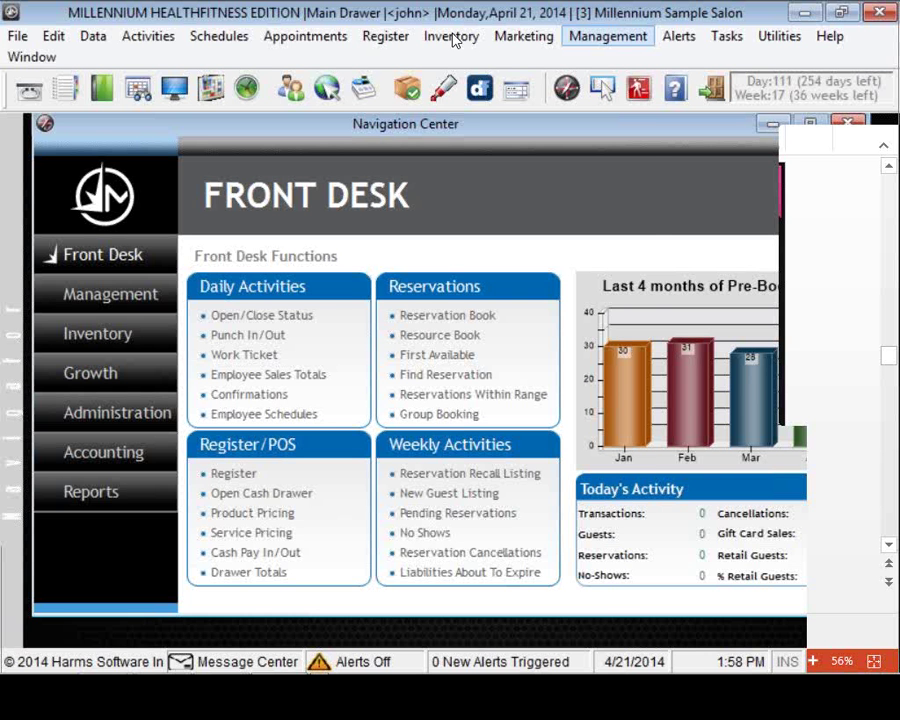
key("Down")
key("Left")
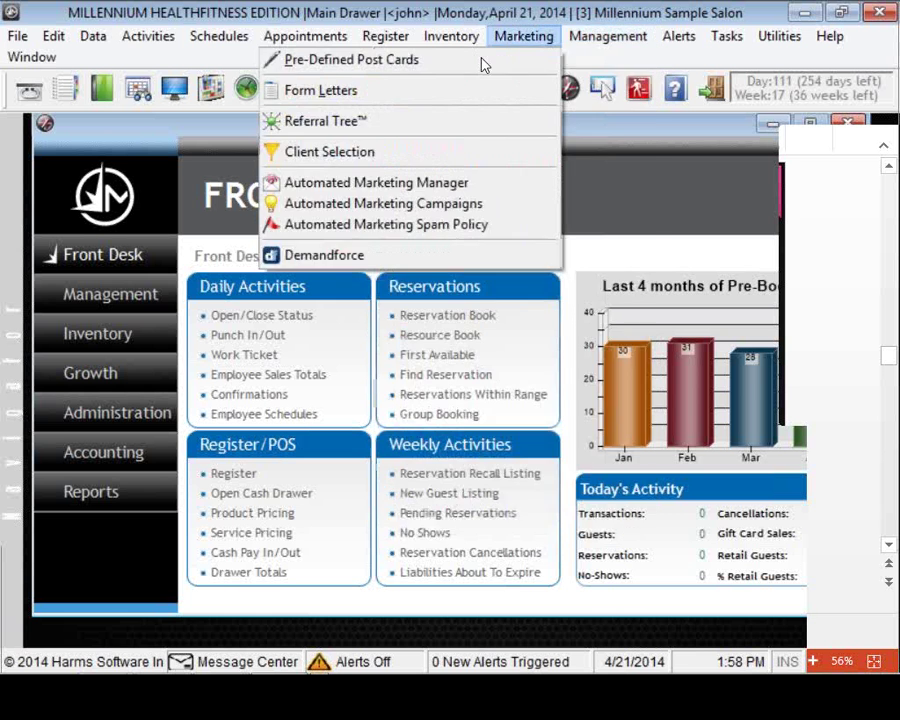
key("Right")
key("Down")
key("Return")
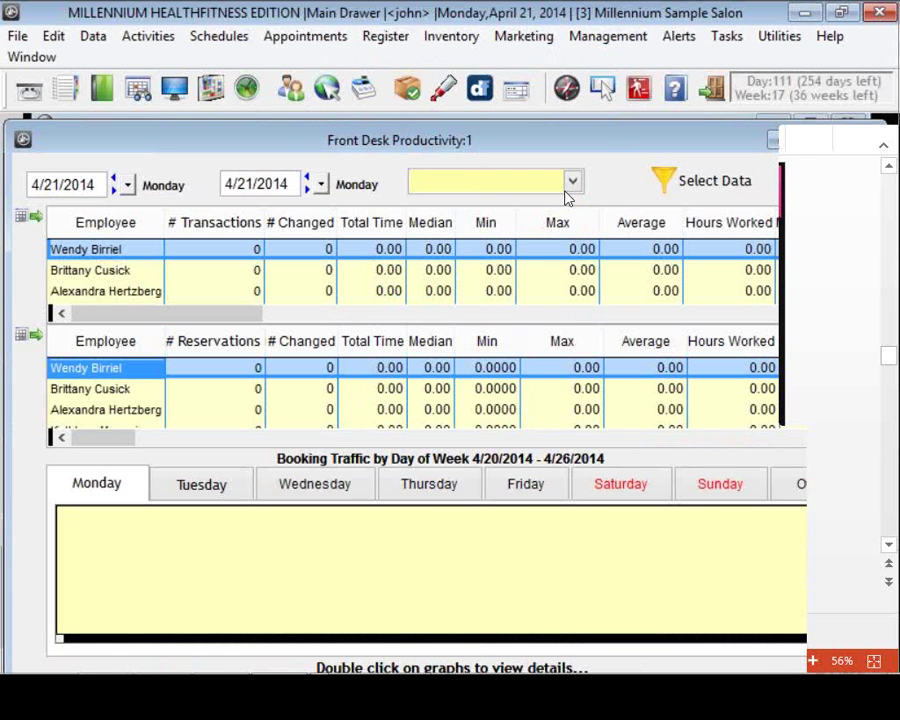
Filter the front desk productivity data to the Reception classification
left_click(468, 182)
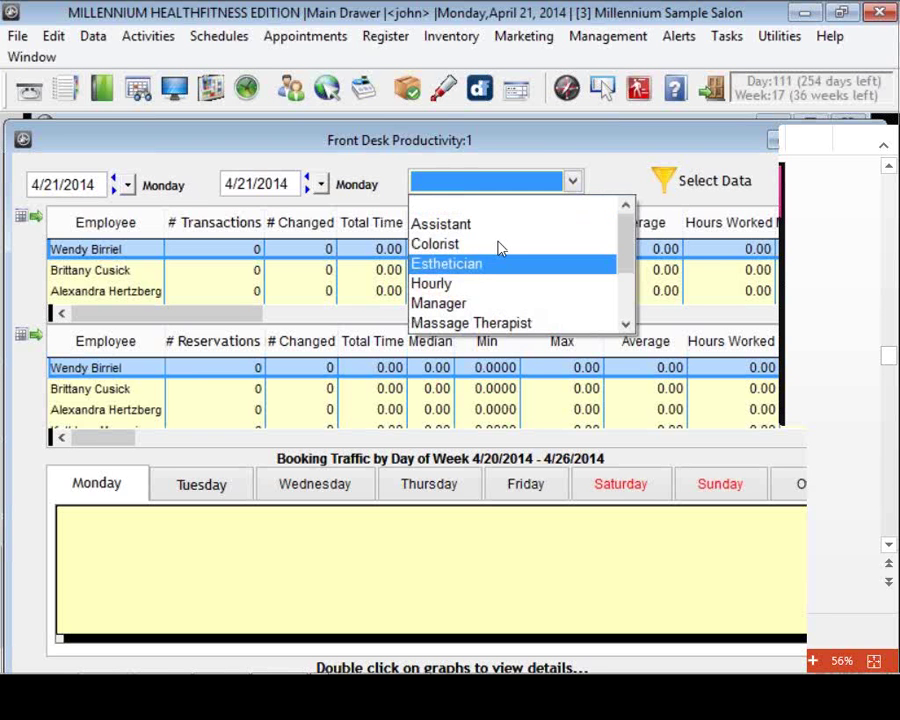
scroll(500, 248, "down", 2)
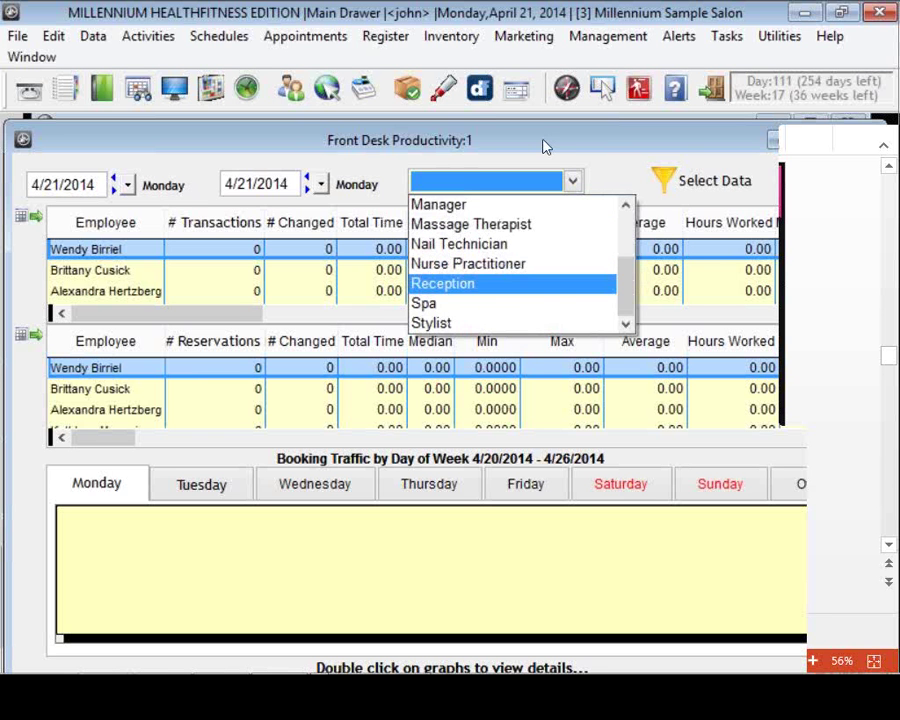
key("Return")
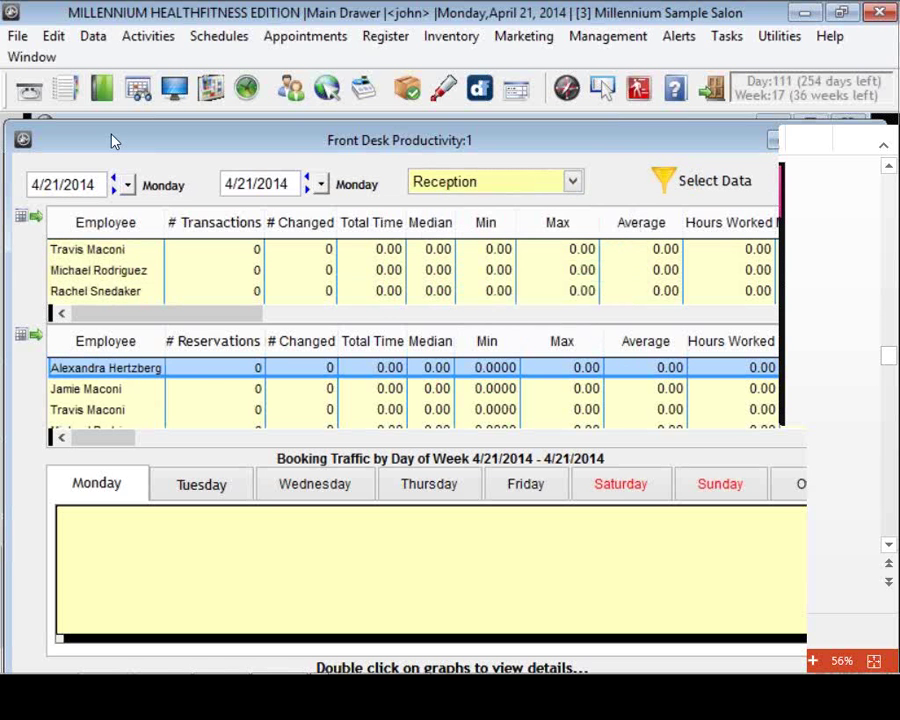
Set the start date of the productivity range to 1/21/2014
left_click(126, 184)
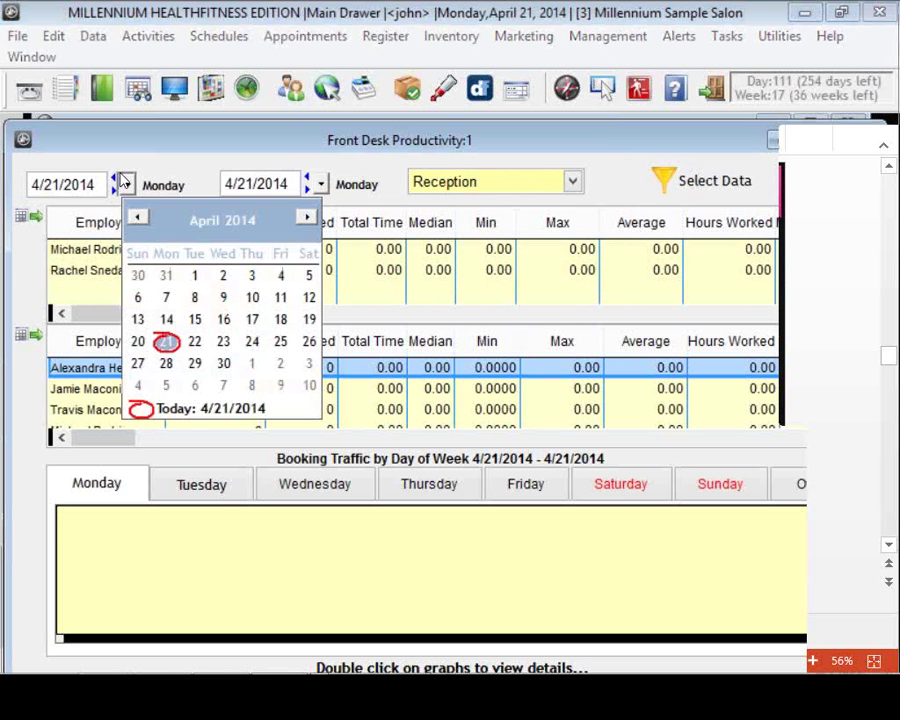
left_click(210, 220)
left_click(120, 245)
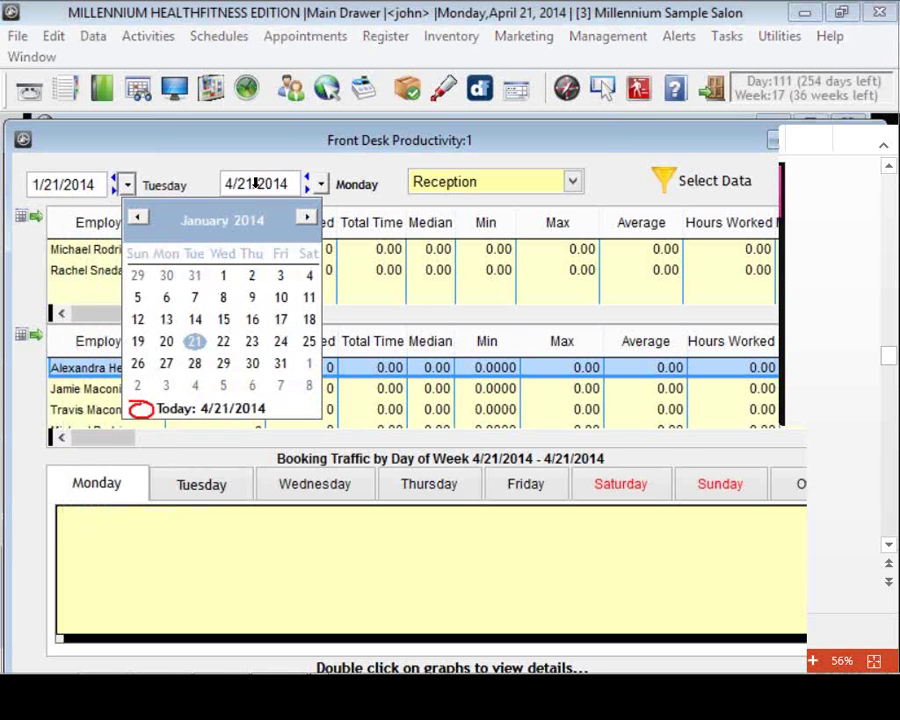
Set the start date of the productivity range to 1/1/2014 and review the transaction statistics up to the membership columns
left_click(223, 275)
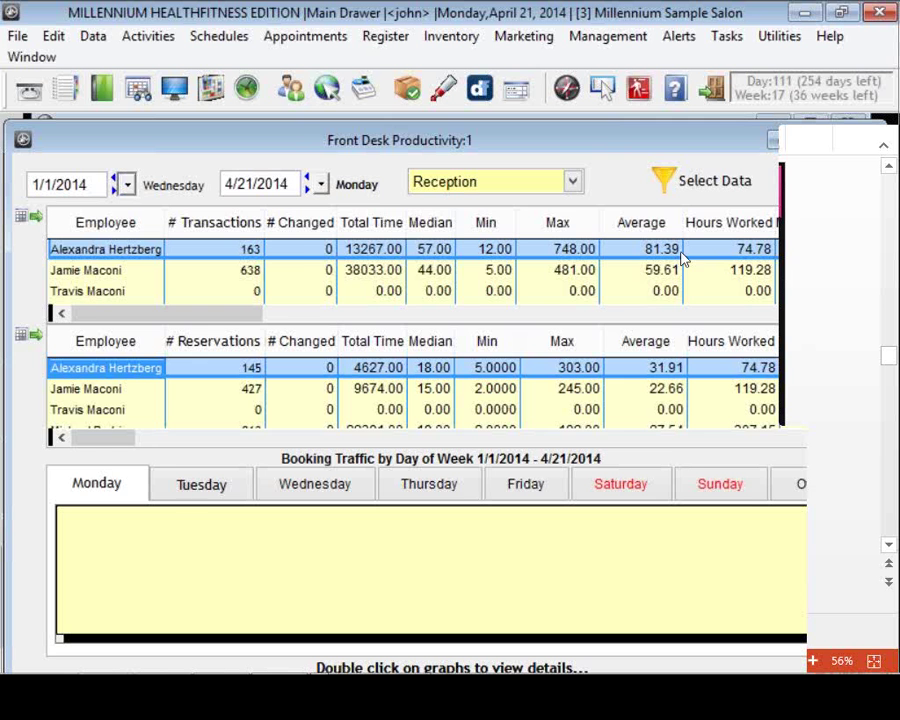
scroll(420, 256, "right", 5)
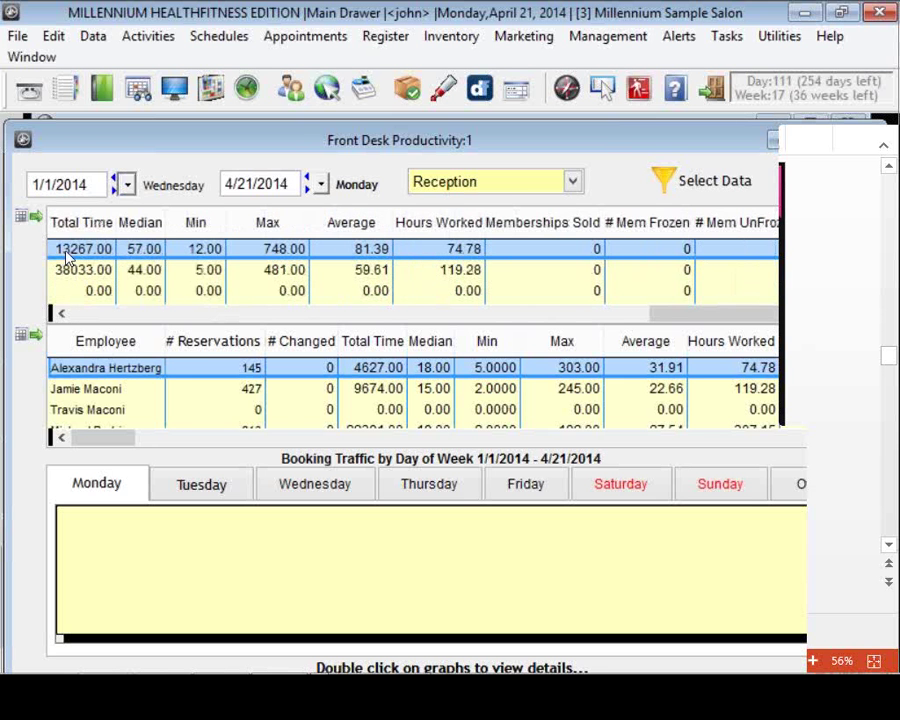
scroll(191, 267, "left", 5)
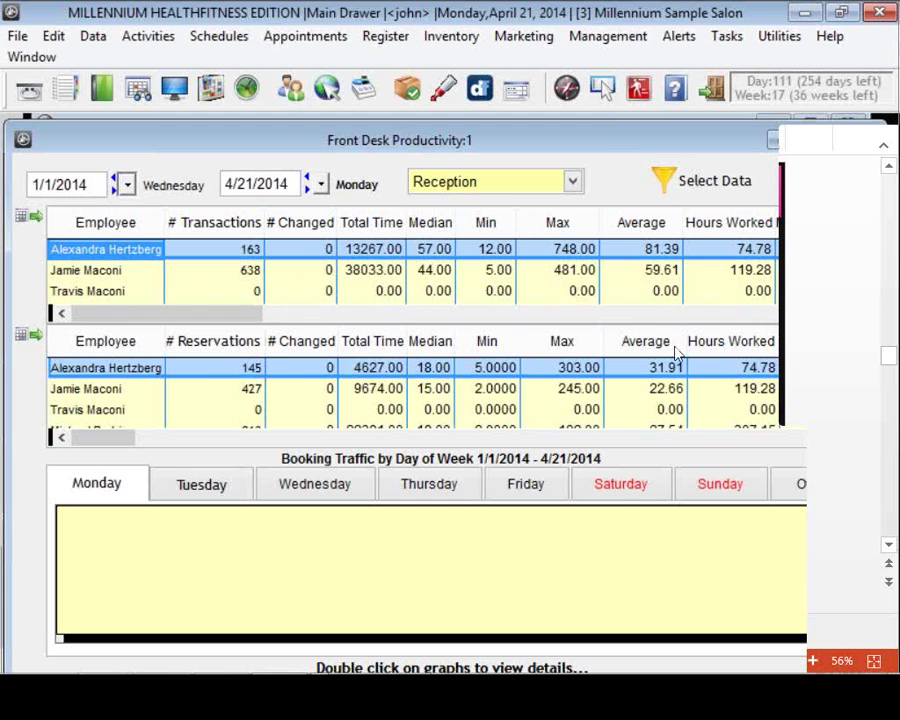
Examine the receptionists' reservation statistics, including prebooked, cancelled, standings, blocks and new guests entered, plus Friday's booking traffic graph
scroll(676, 352, "right", 3)
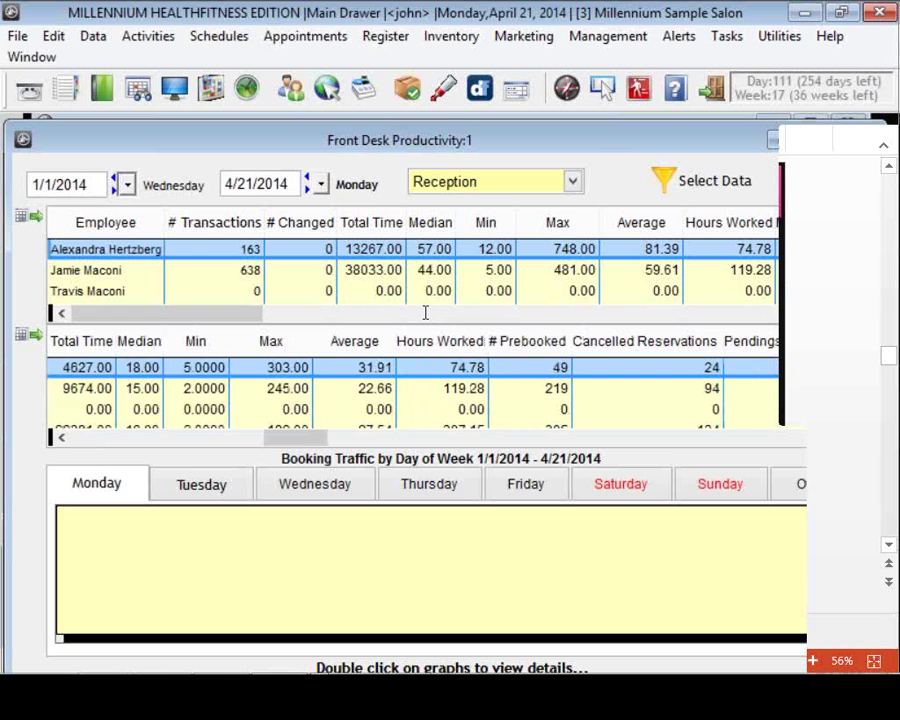
key("Down")
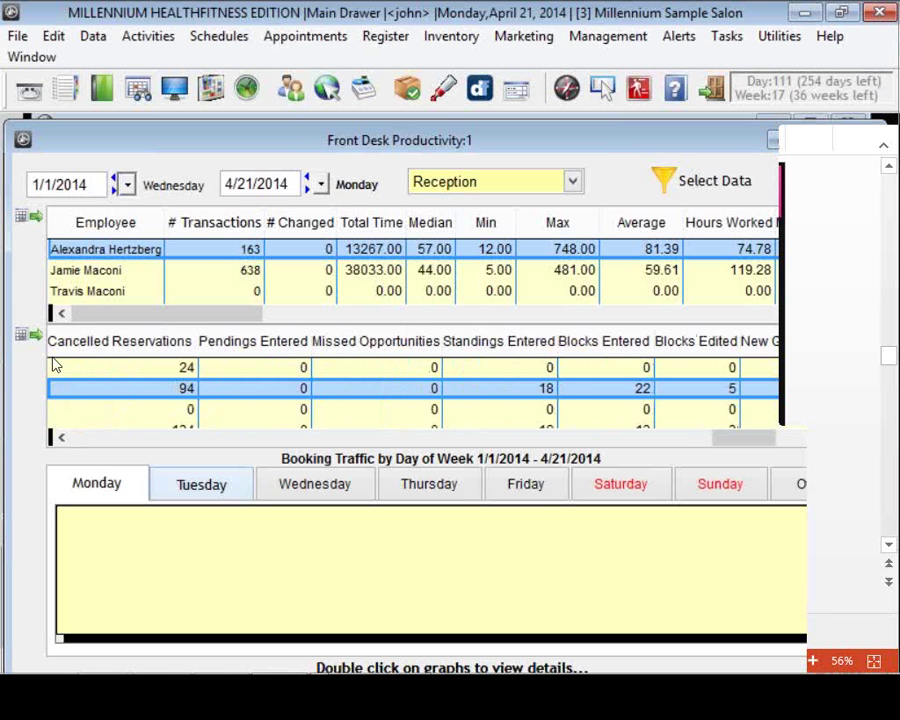
left_click(85, 388)
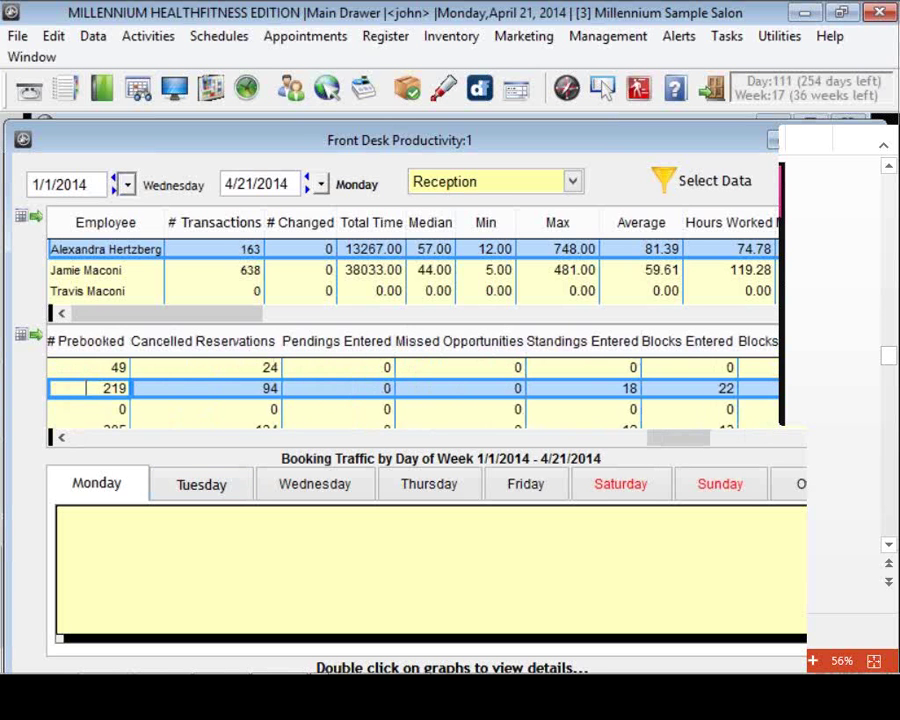
scroll(290, 333, "left", 3)
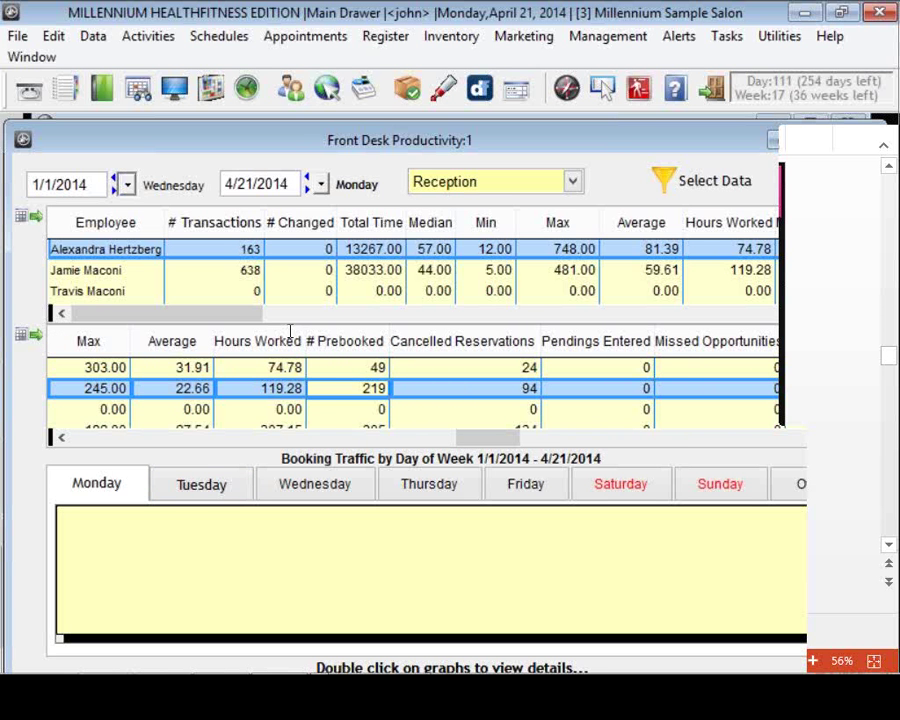
scroll(390, 328, "down", 1)
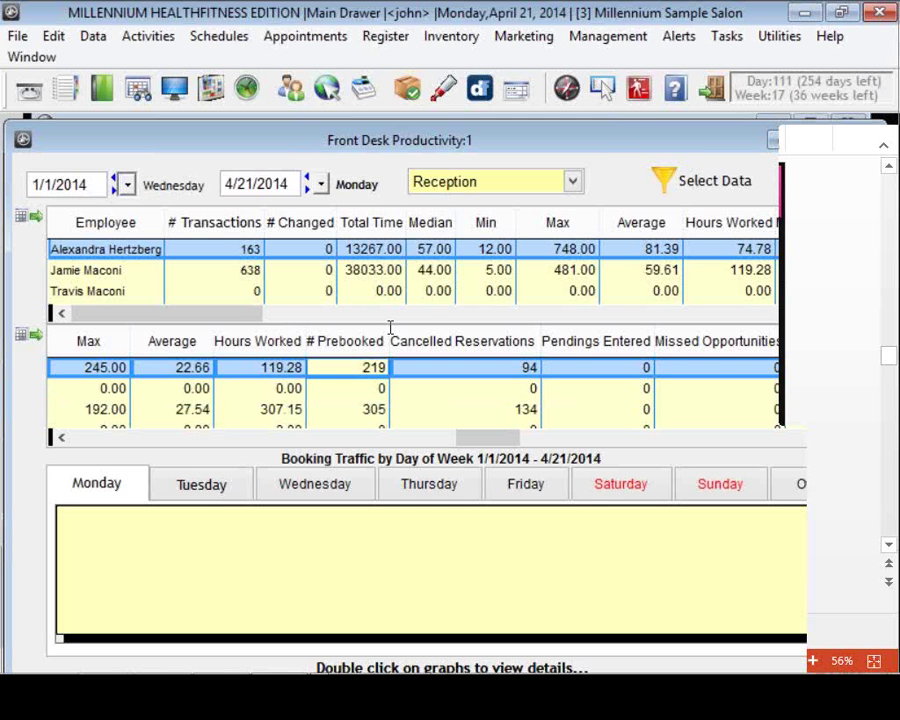
key("Down")
key("Down")
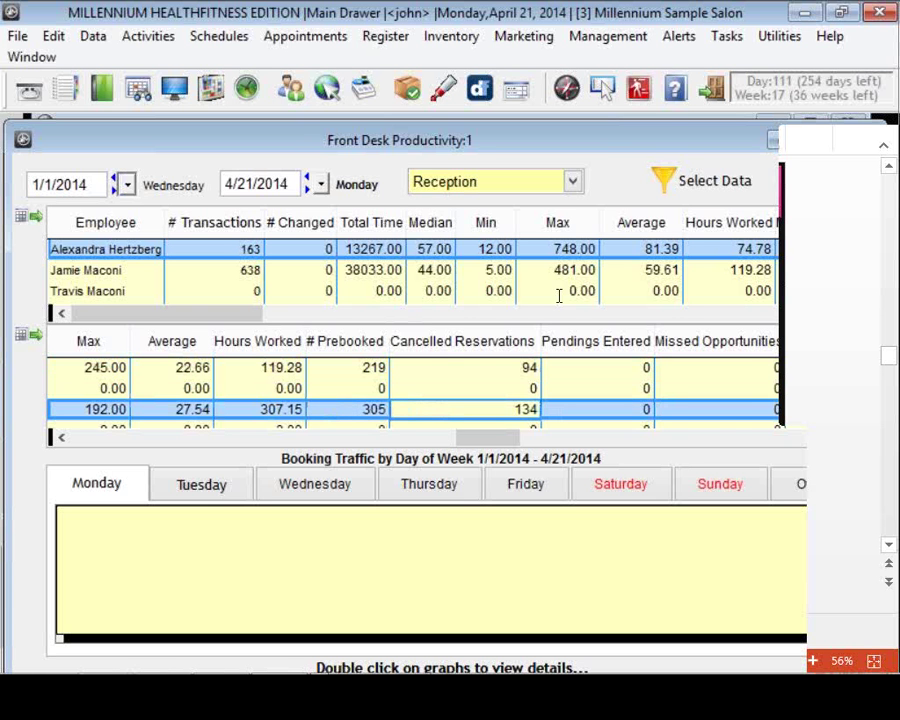
scroll(683, 358, "right", 3)
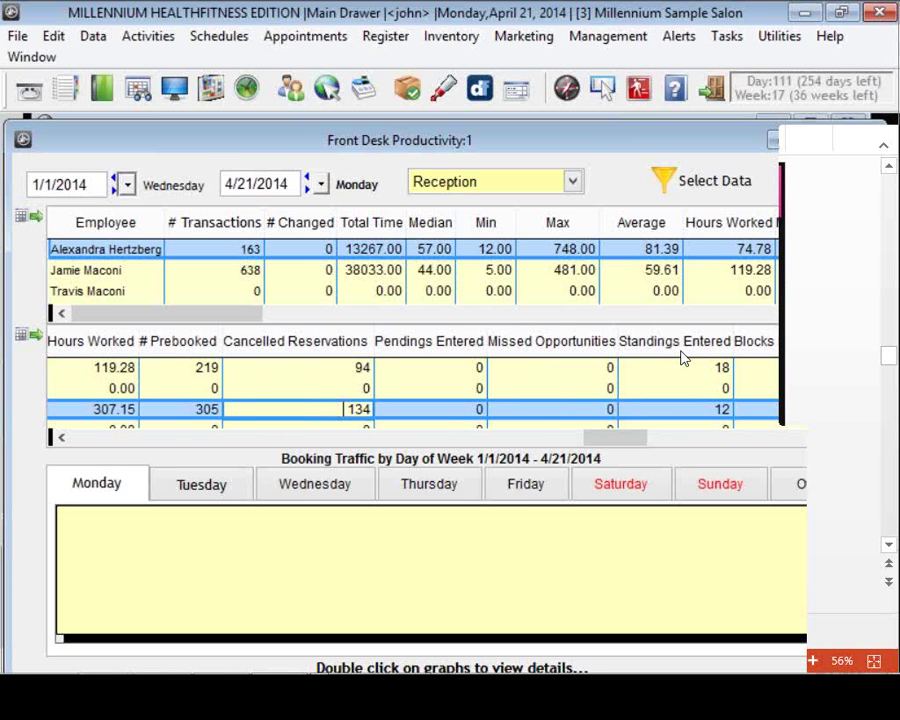
scroll(683, 358, "right", 5)
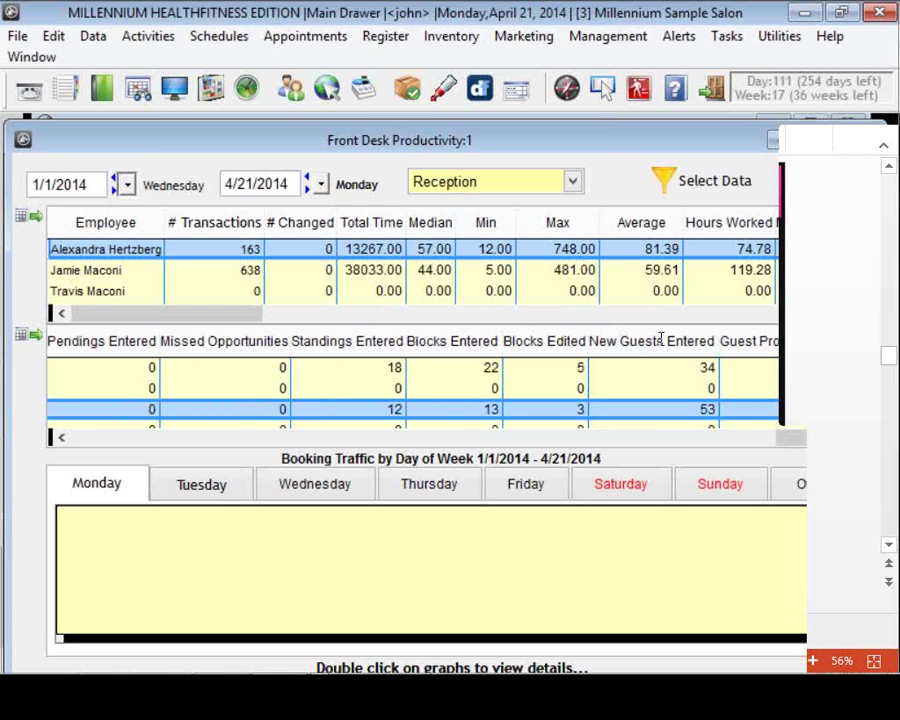
left_click(617, 355)
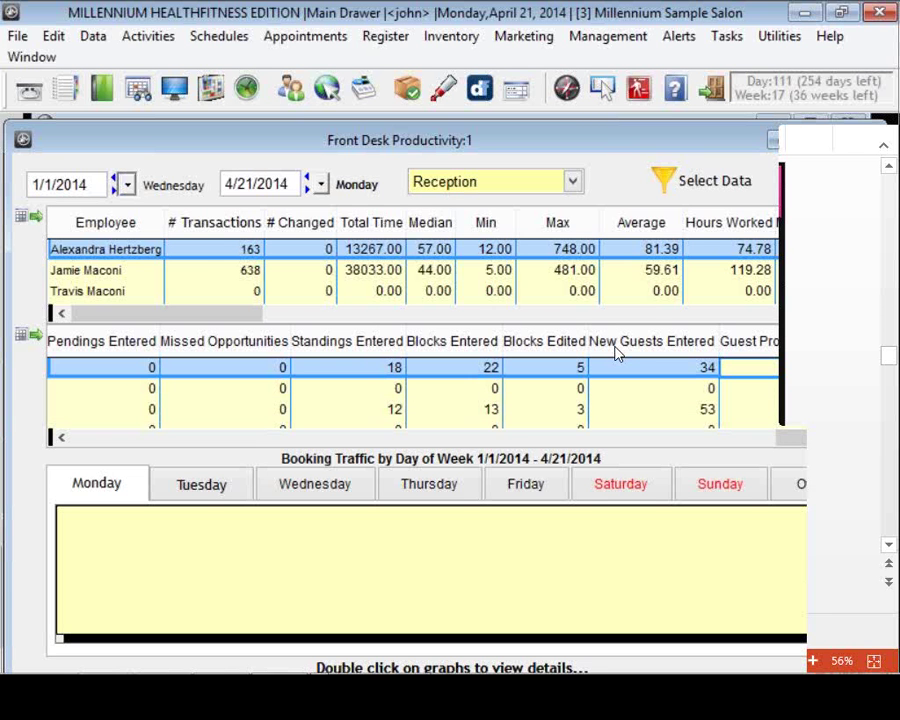
left_click(406, 385)
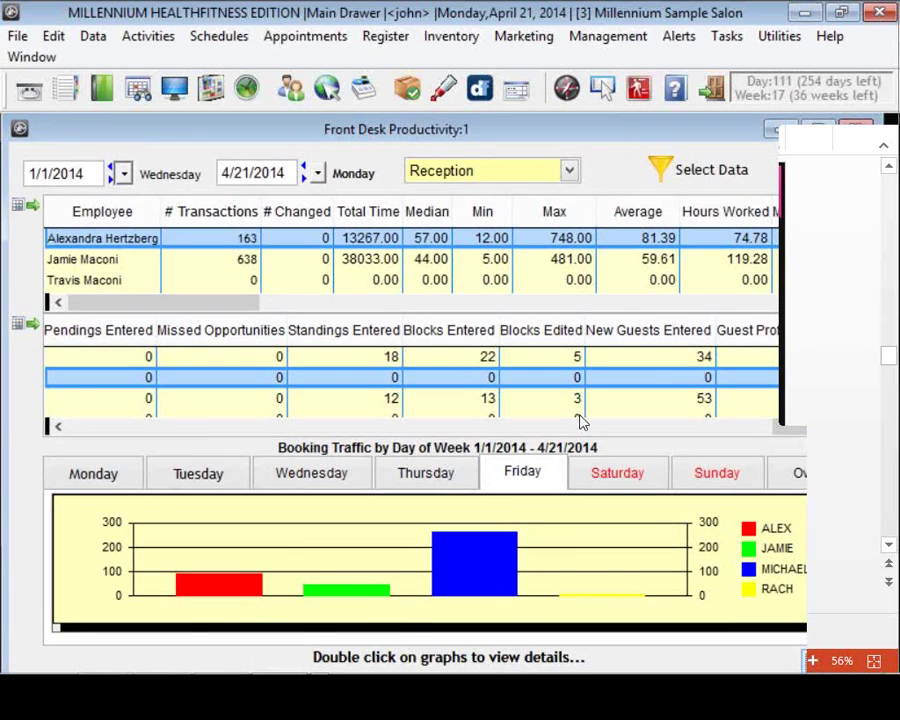
Close Front Desk Productivity and switch to the goals presentation in PowerPoint
key("ctrl+F4")
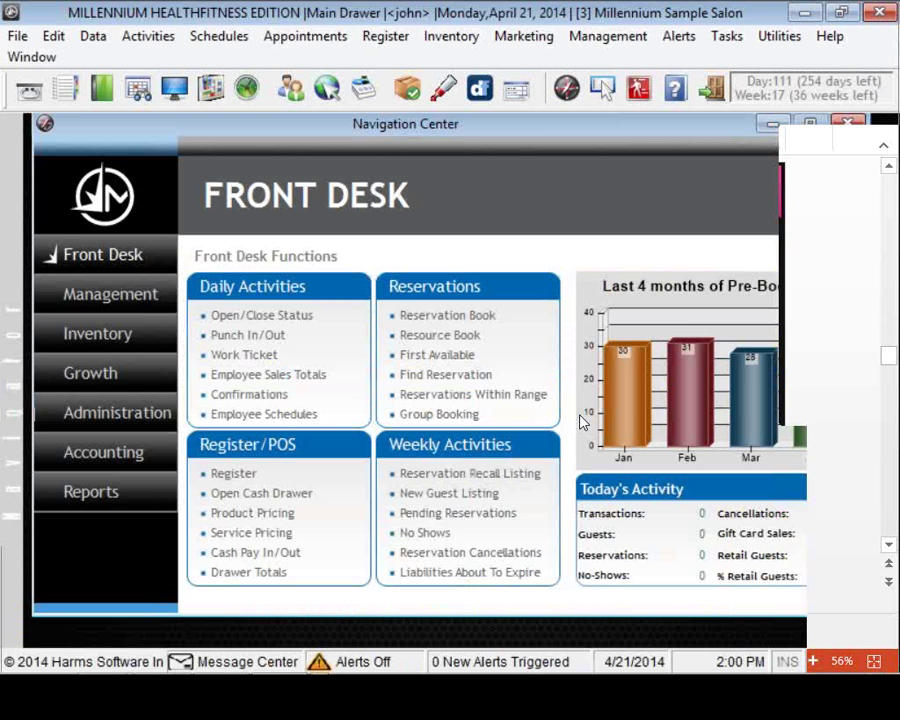
key("alt+Tab")
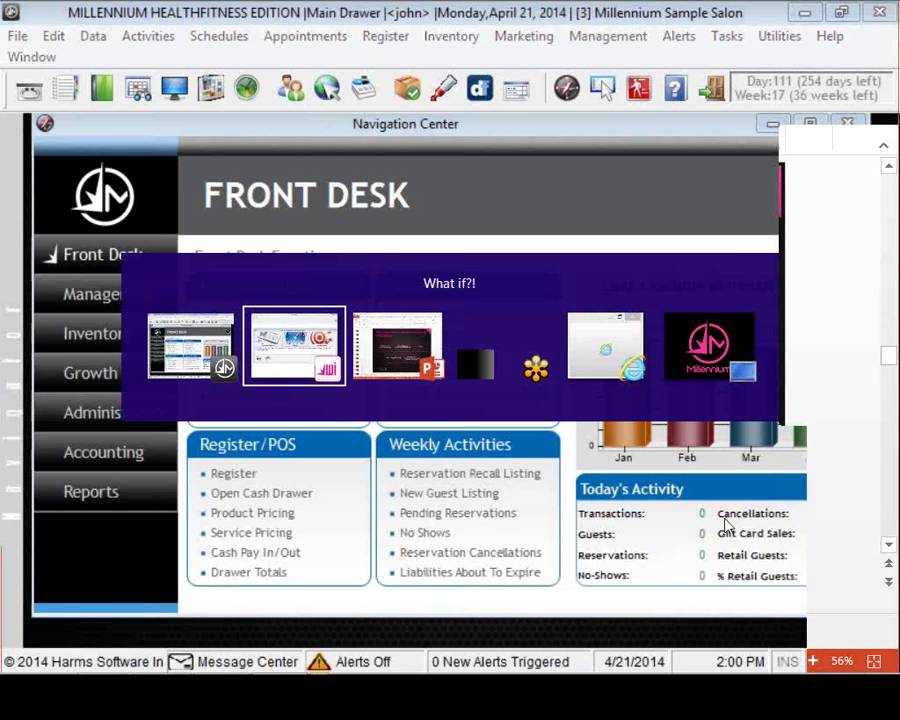
key("alt+Tab")
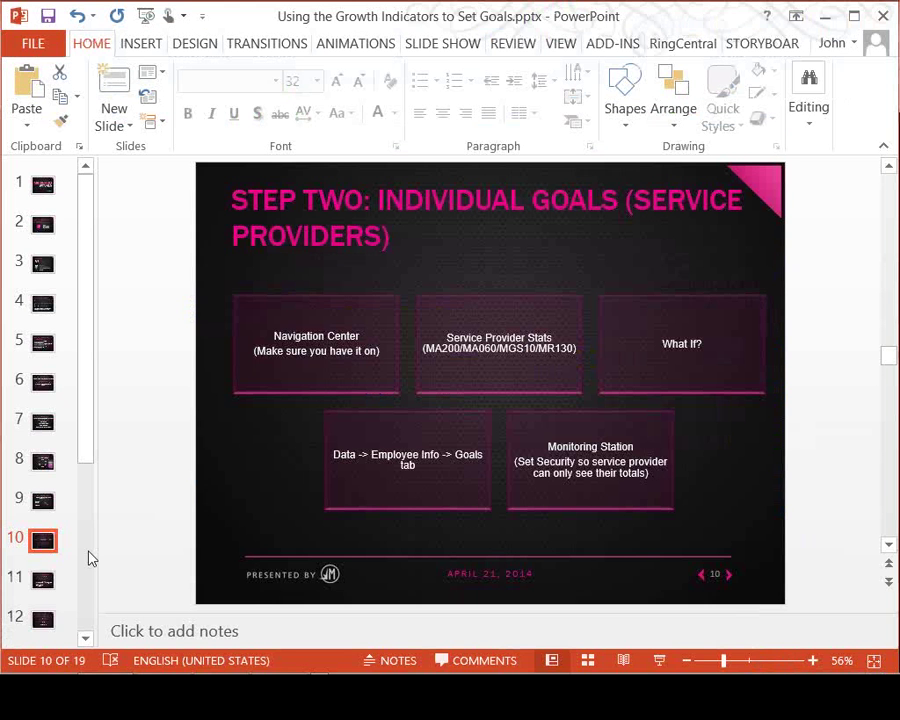
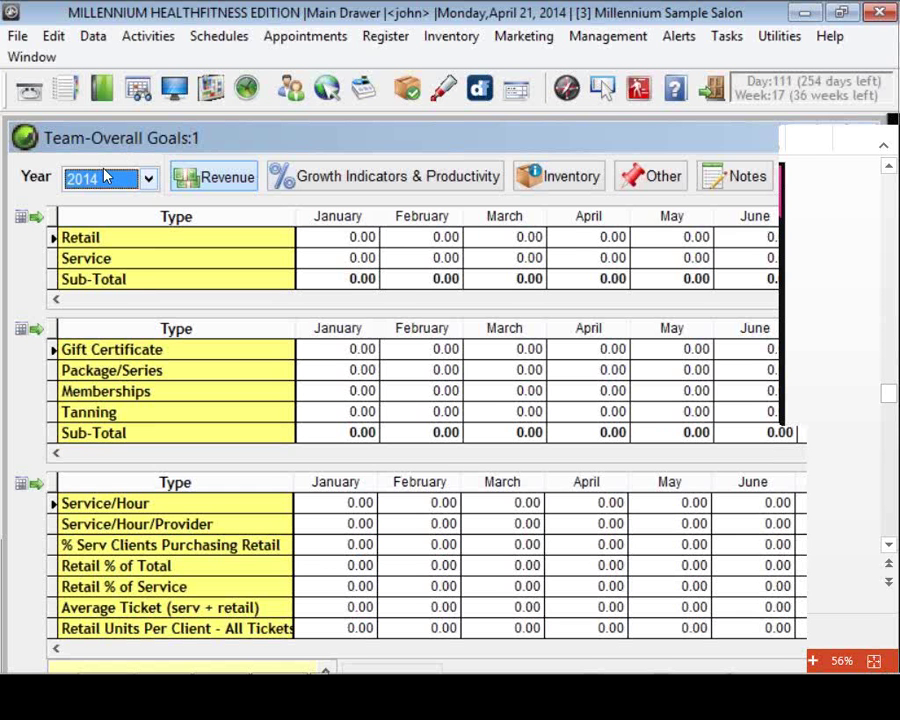
Display the team-overall goals for 2013 with the actual figures shown beside each month's goals
scroll(105, 176, "down", 1)
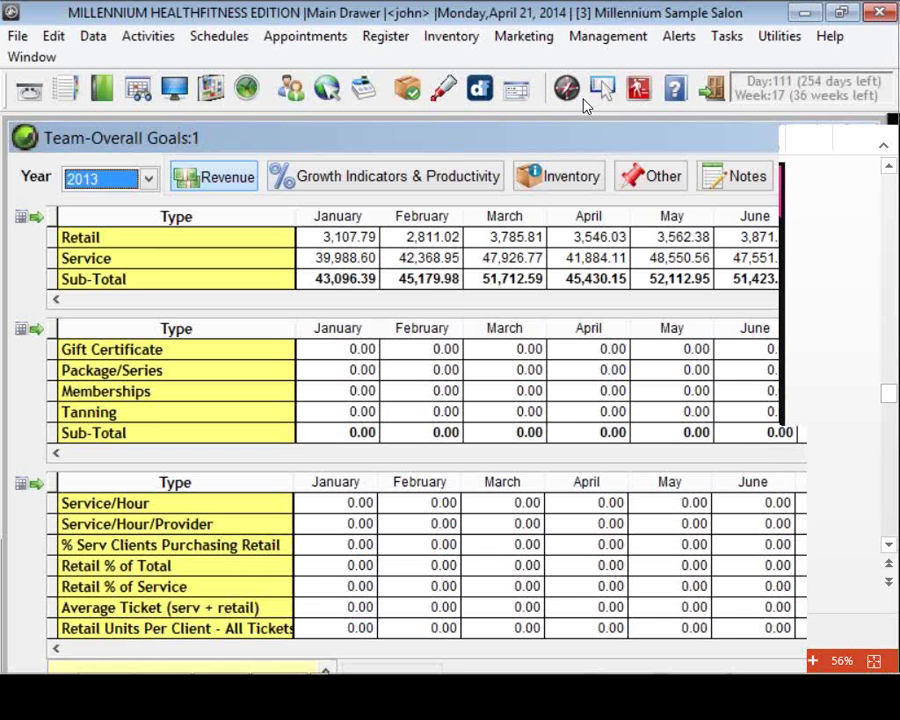
scroll(424, 538, "down", 1)
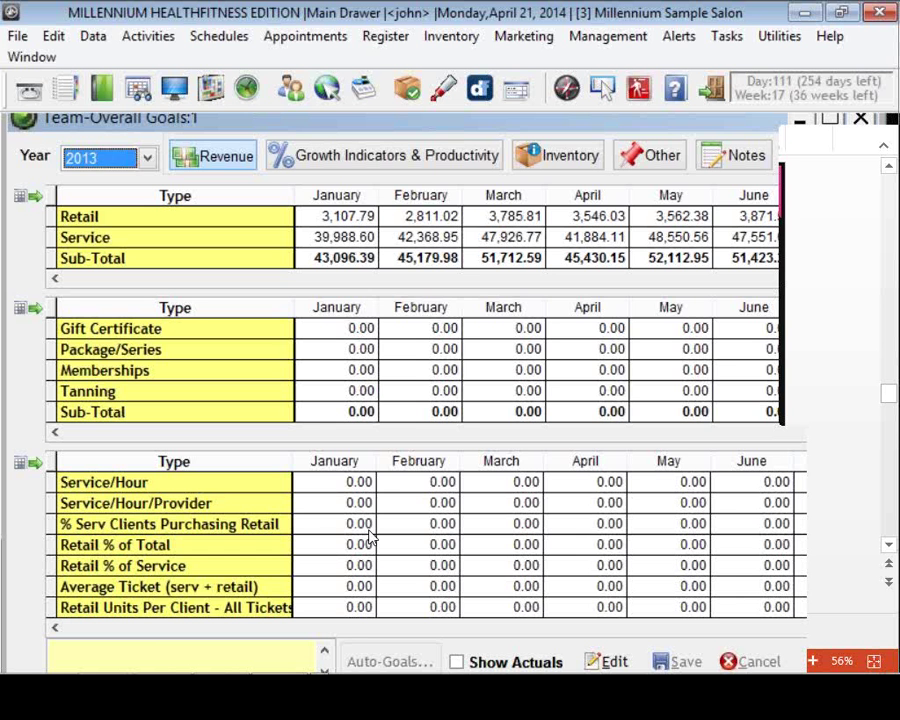
left_click(457, 662)
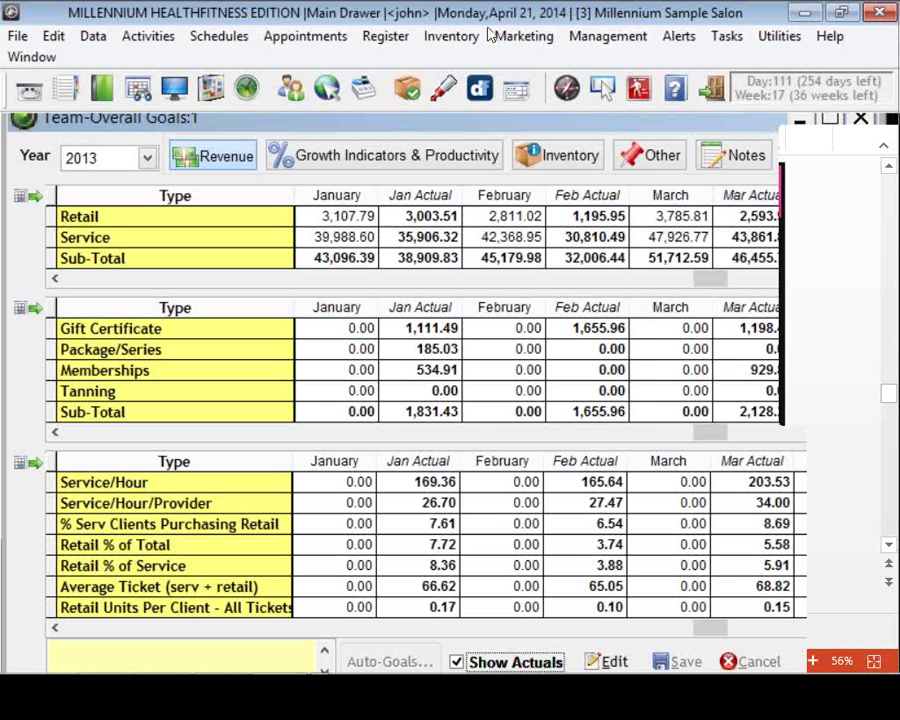
Open a second Team/Overall Goals window for 2014 and place it below the 2013 retail and service figures for comparison
key("alt+m")
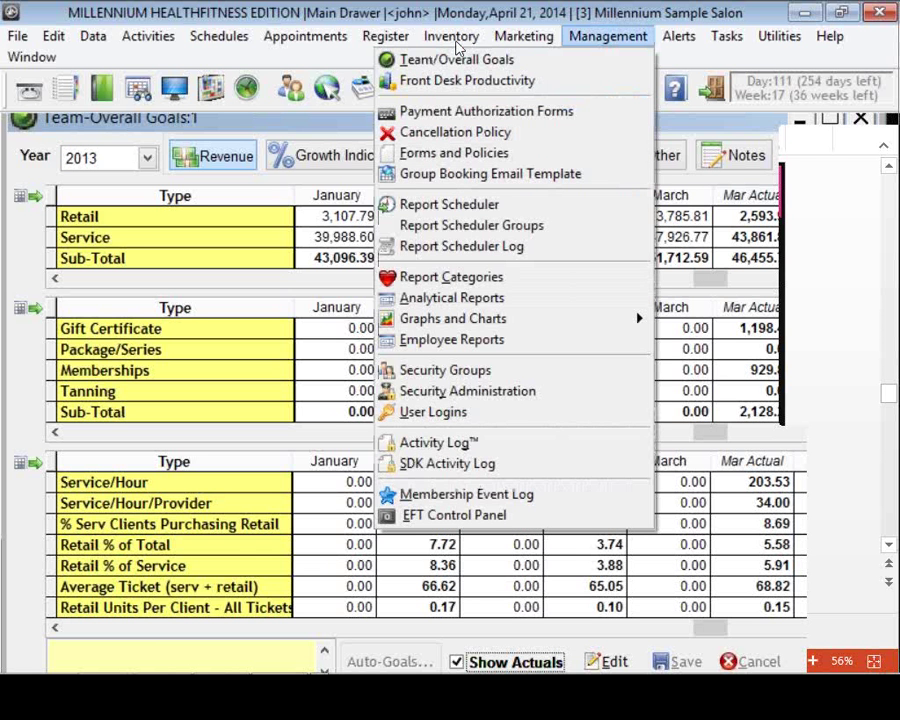
key("Down")
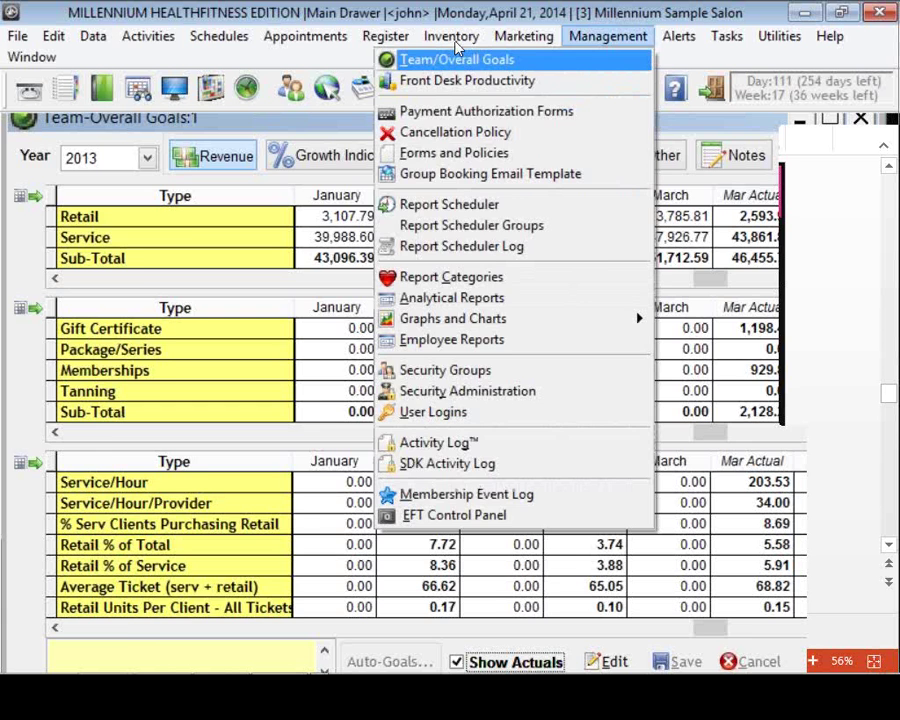
key("Return")
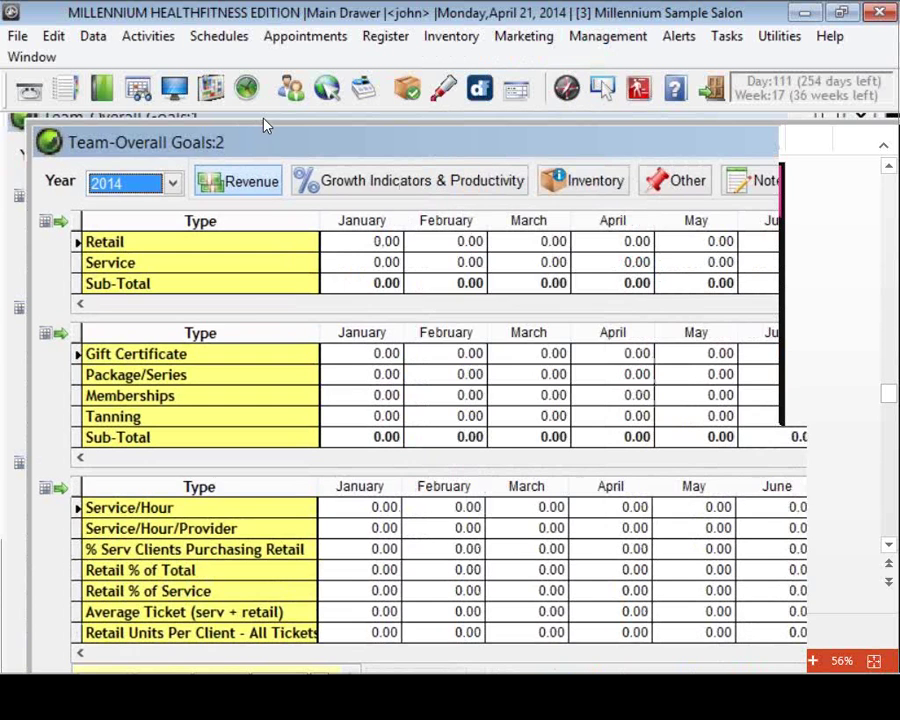
left_click_drag(265, 128, 283, 337)
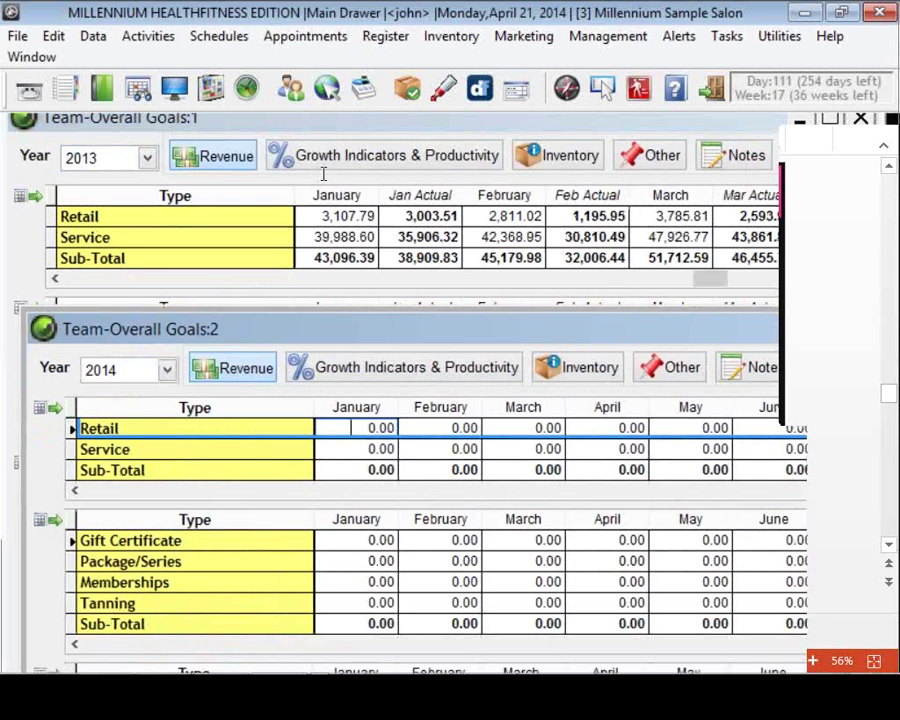
left_click(110, 120)
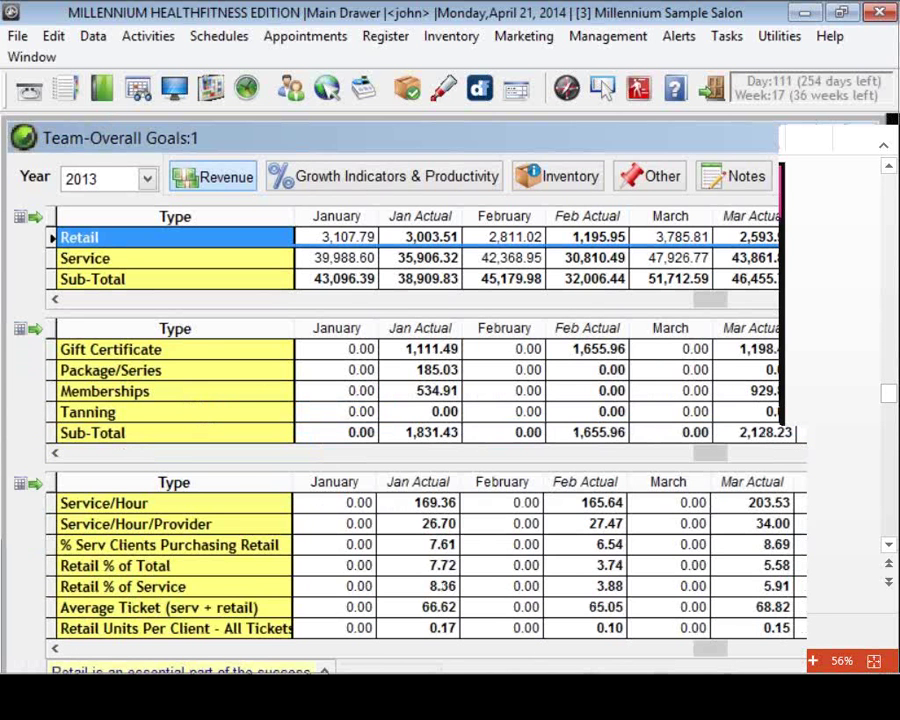
left_click(715, 311)
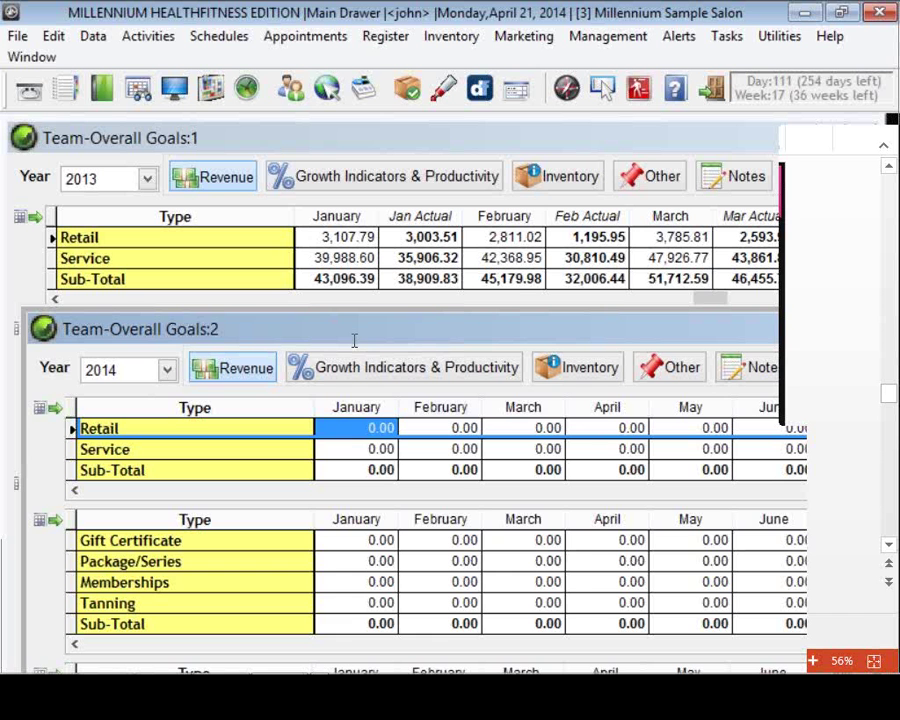
Start editing the 2014 team goals, enter 3300 as the February retail goal and select the February service goal
left_click(445, 428)
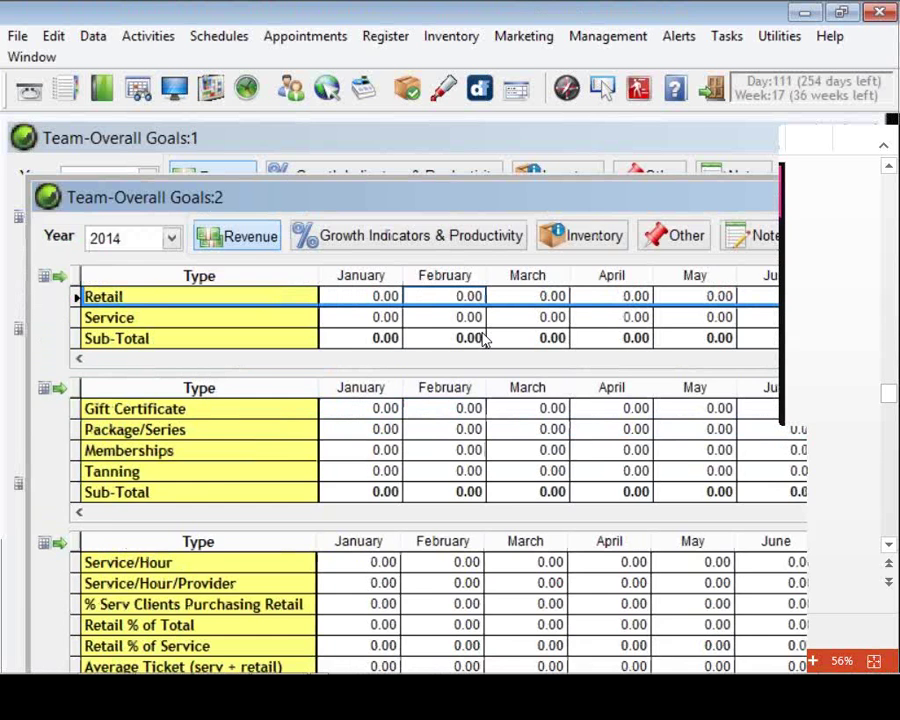
key("alt+e")
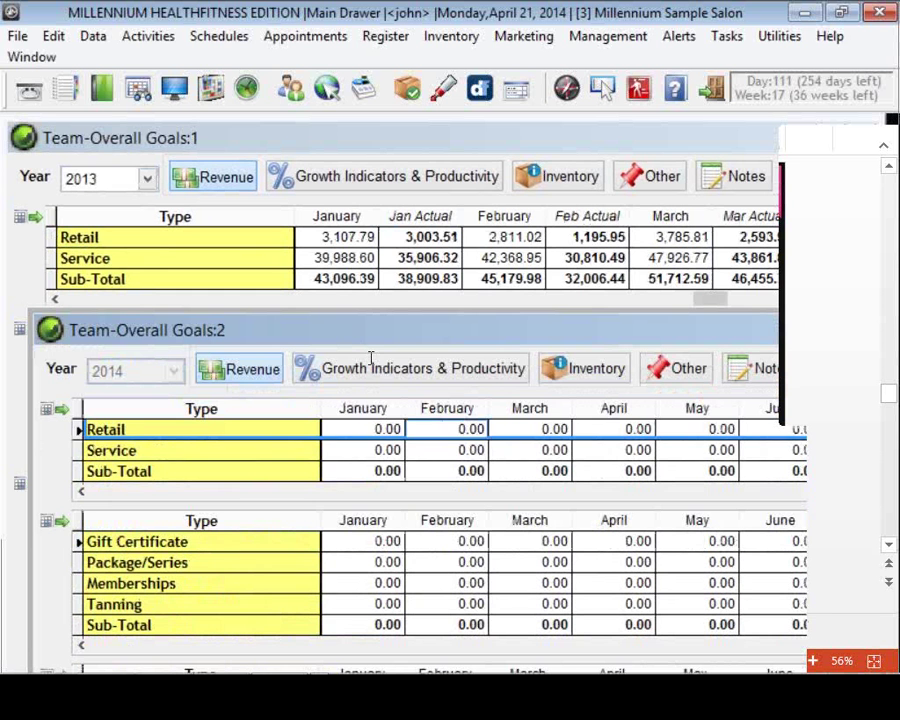
type("3300")
key("Return")
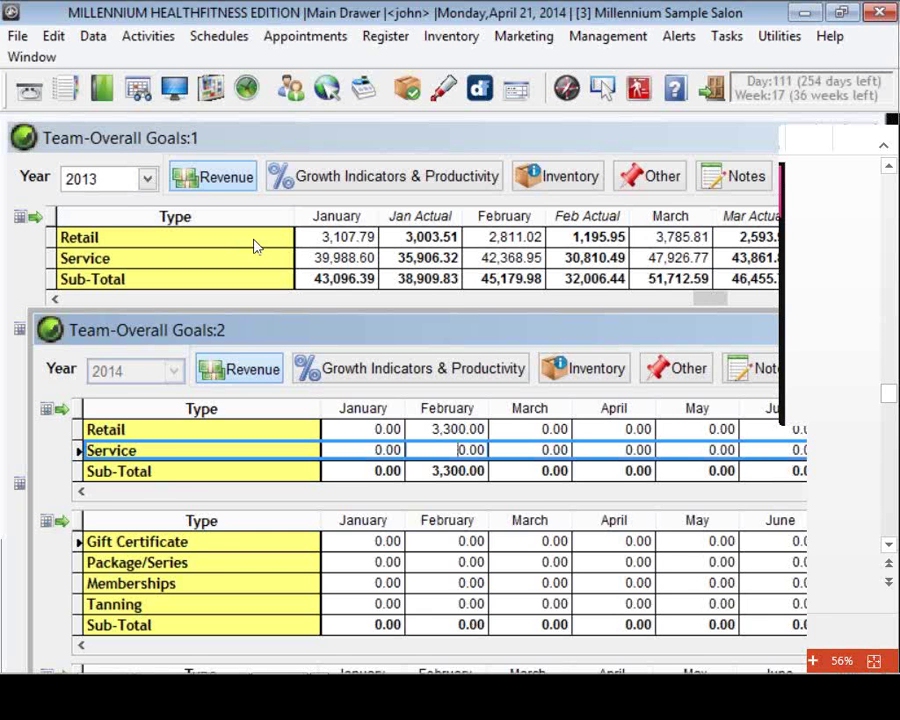
scroll(105, 284, "down", 1)
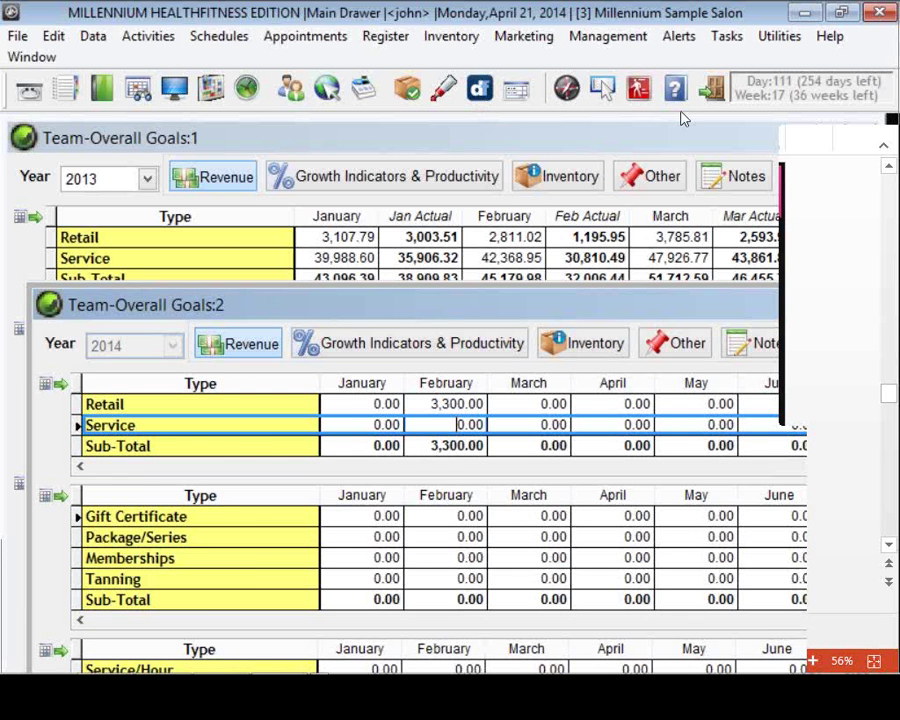
left_click(483, 232)
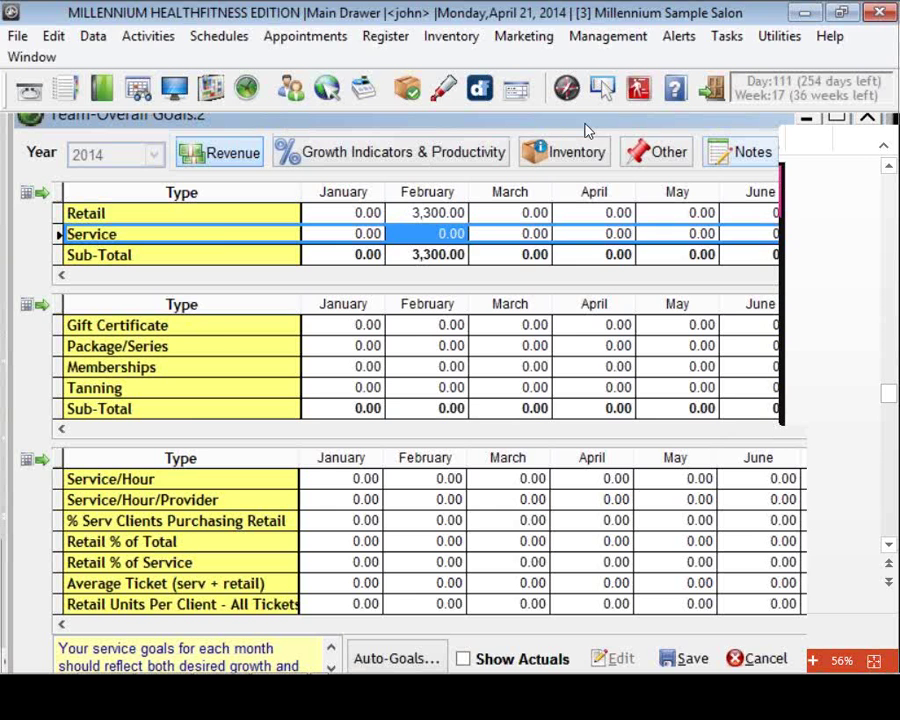
Discard the unsaved 2014 revenue goal changes and enter "asdfasdfa" in the team goals notes
left_click(740, 152)
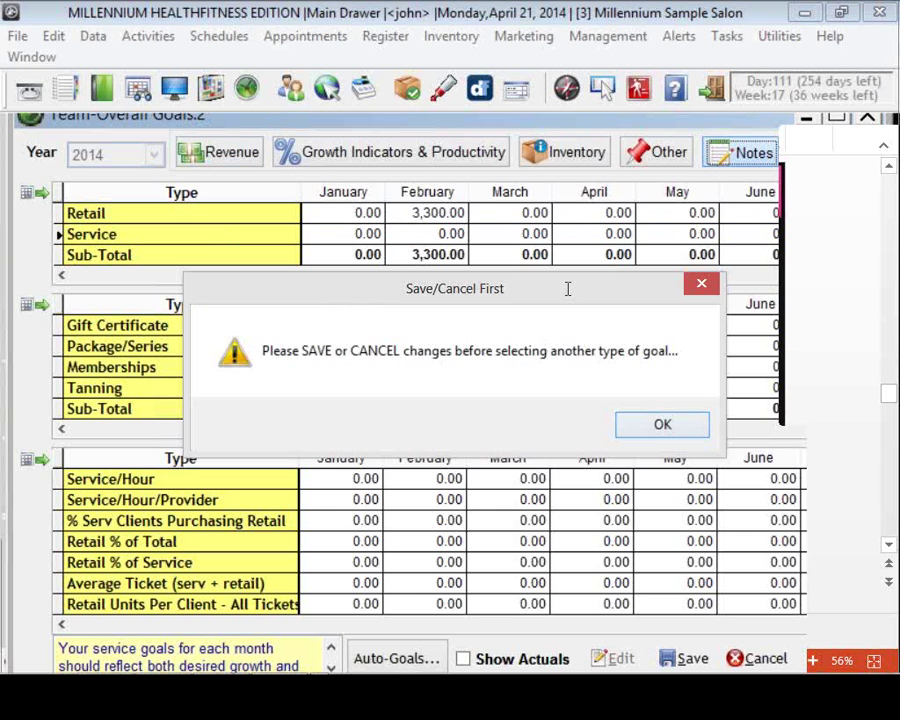
key("Return")
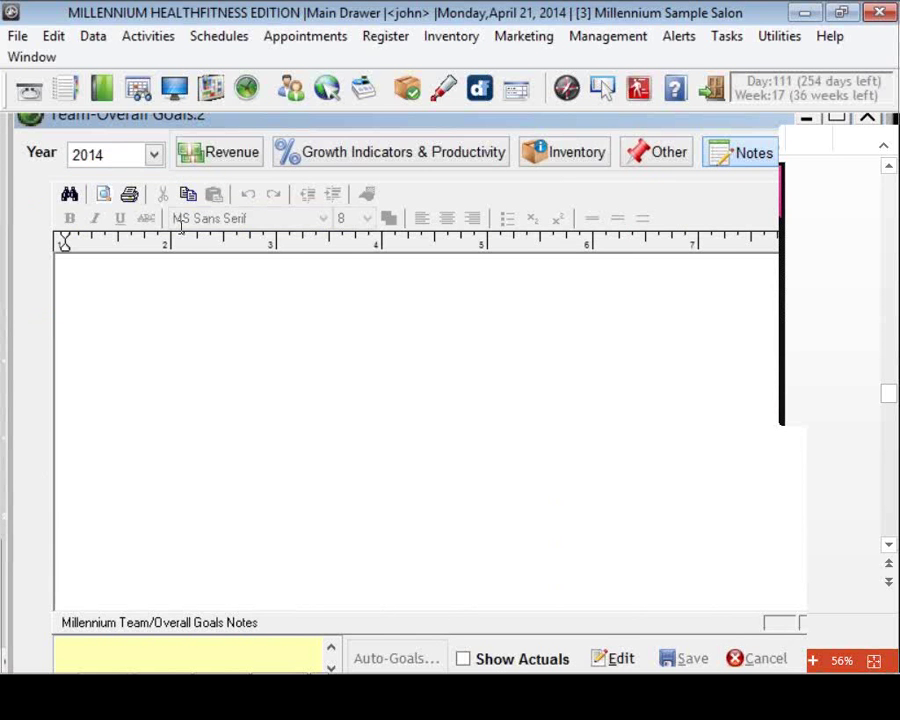
left_click(138, 260)
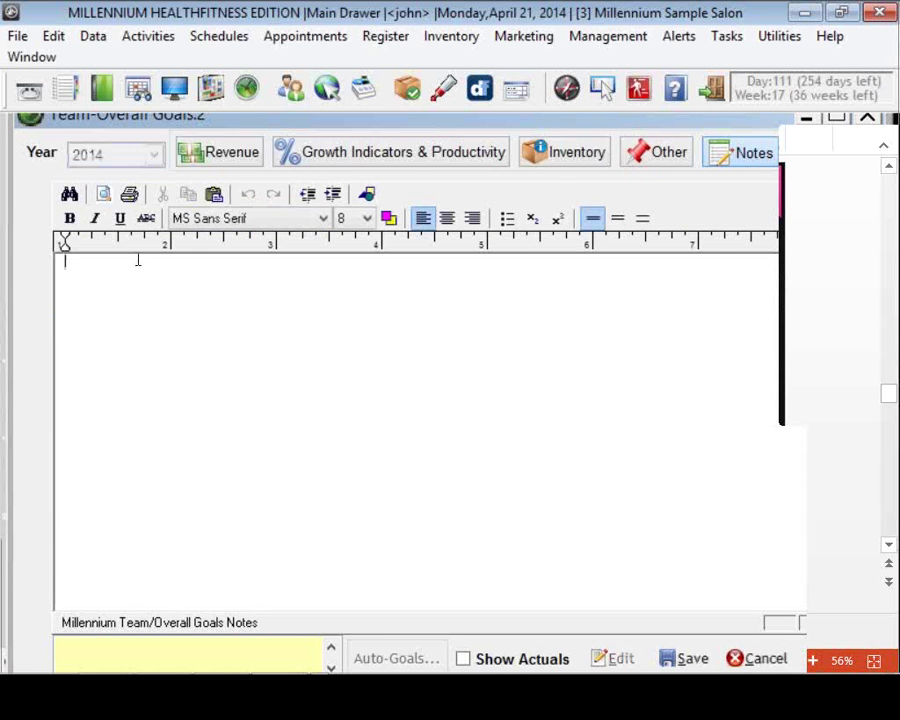
type("asdfasdfa")
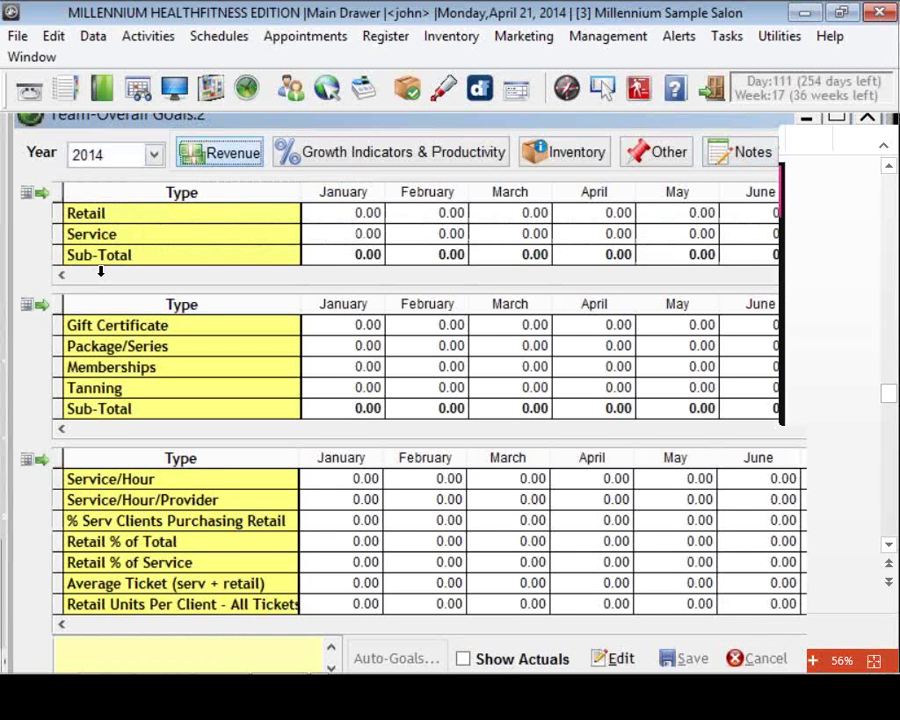
Look over the 2014 revenue goal types from Retail through Package/Series and the growth indicators list below them
scroll(112, 332, "up", 1)
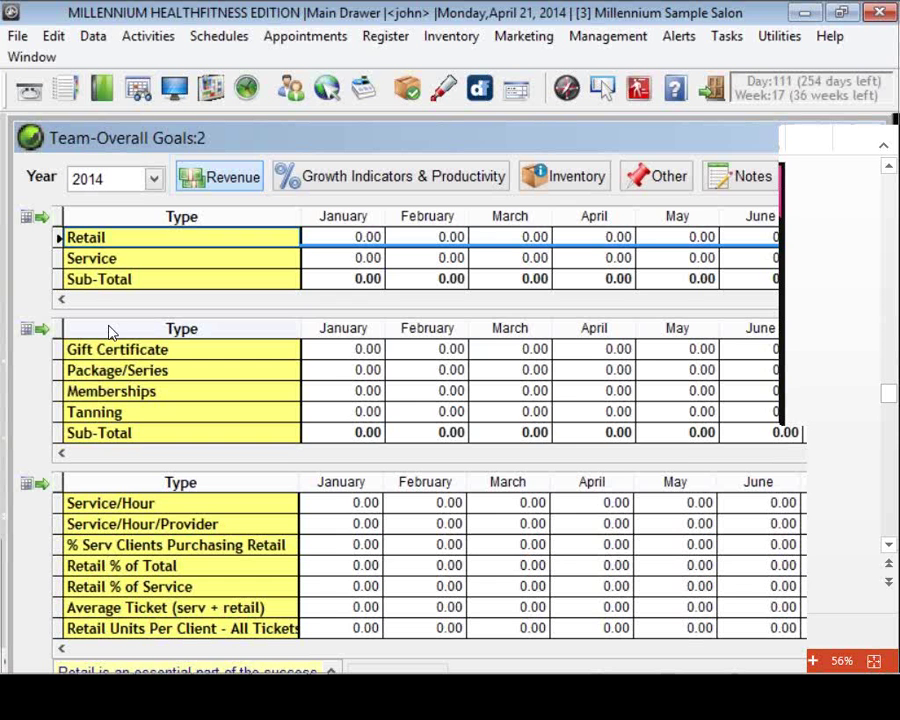
scroll(112, 332, "down", 1)
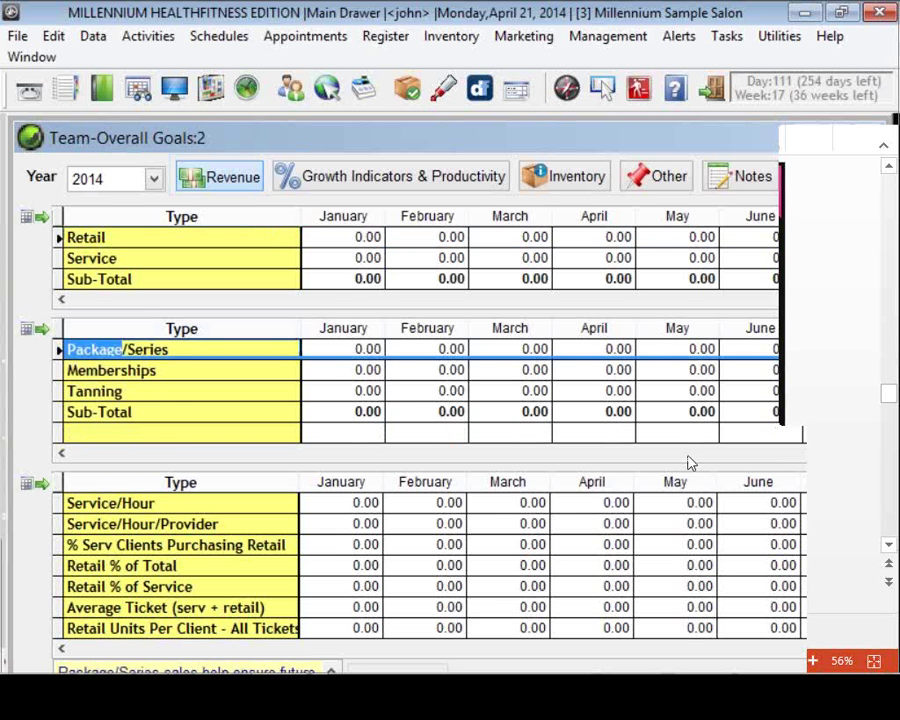
scroll(688, 463, "down", 1)
scroll(169, 402, "down", 2)
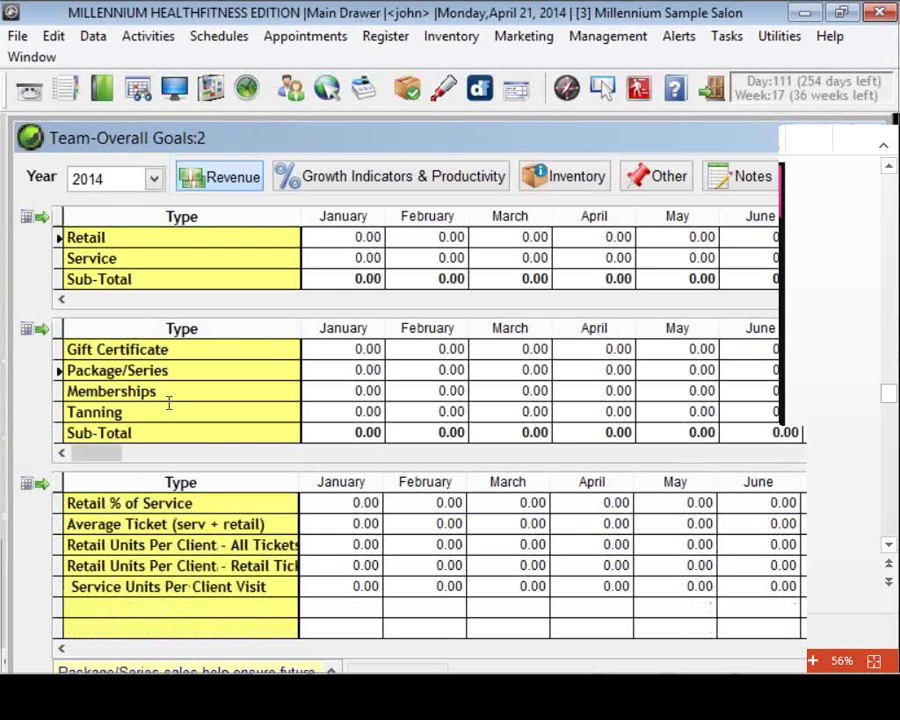
scroll(158, 403, "up", 2)
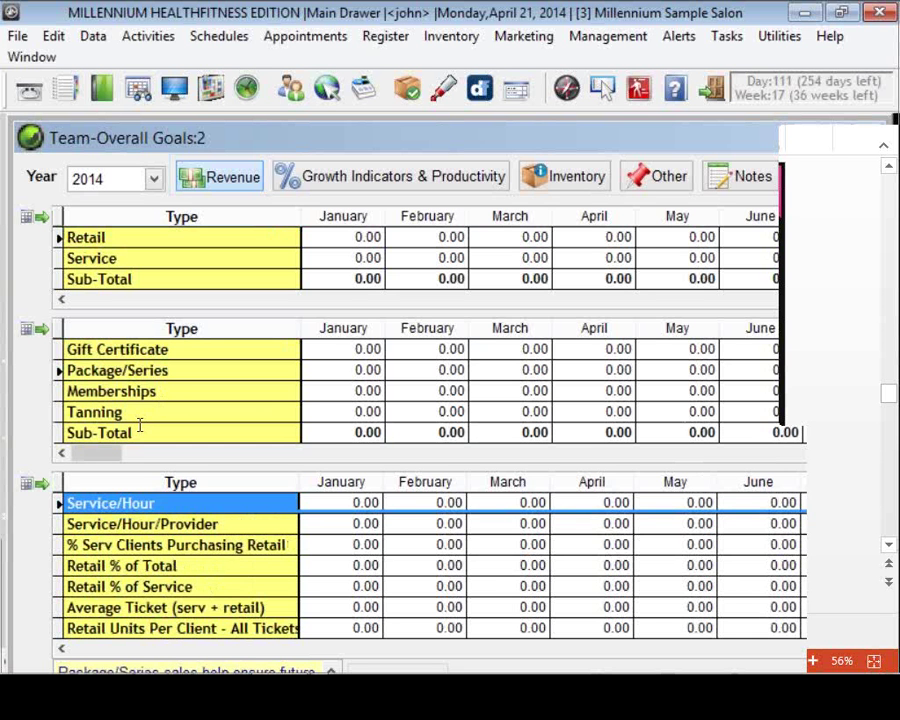
Go through the growth and productivity goal types from Service/Hour/Provider to Service Units Per Client Visit, reading the descriptions
key("Down")
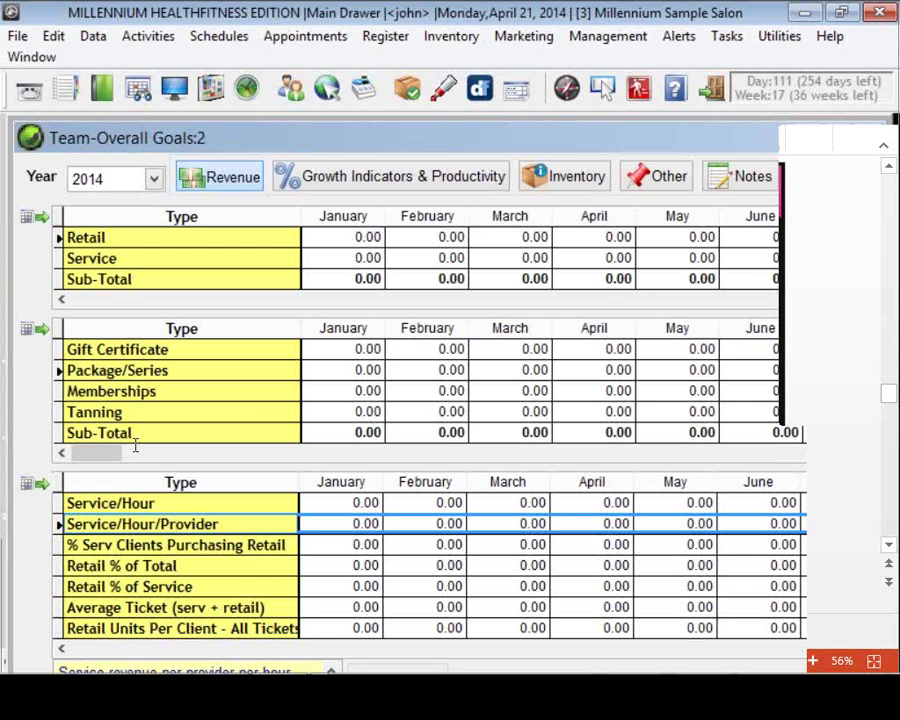
key("Down")
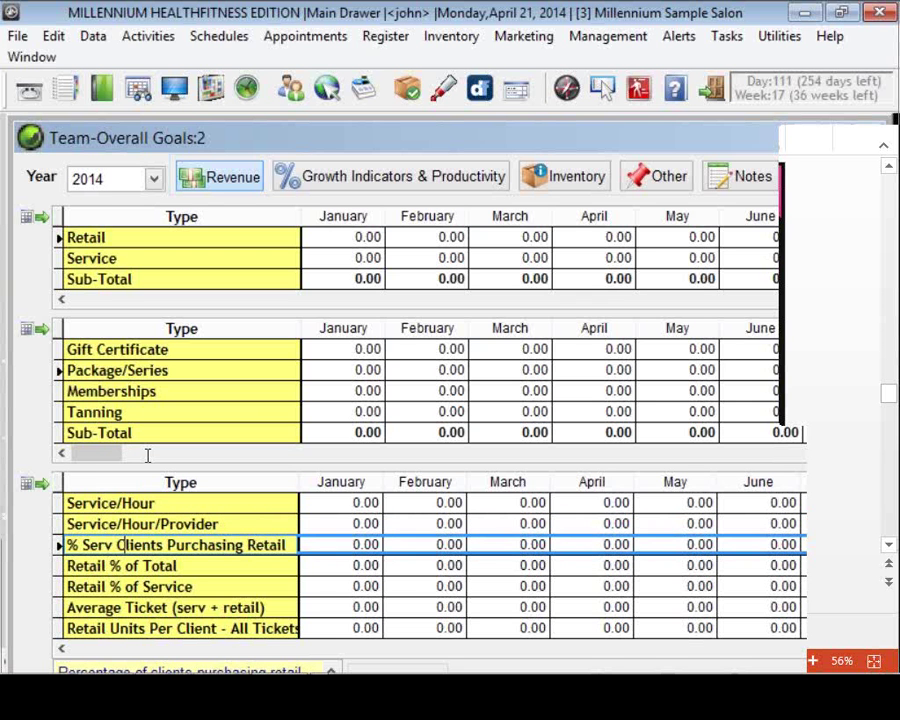
key("Down")
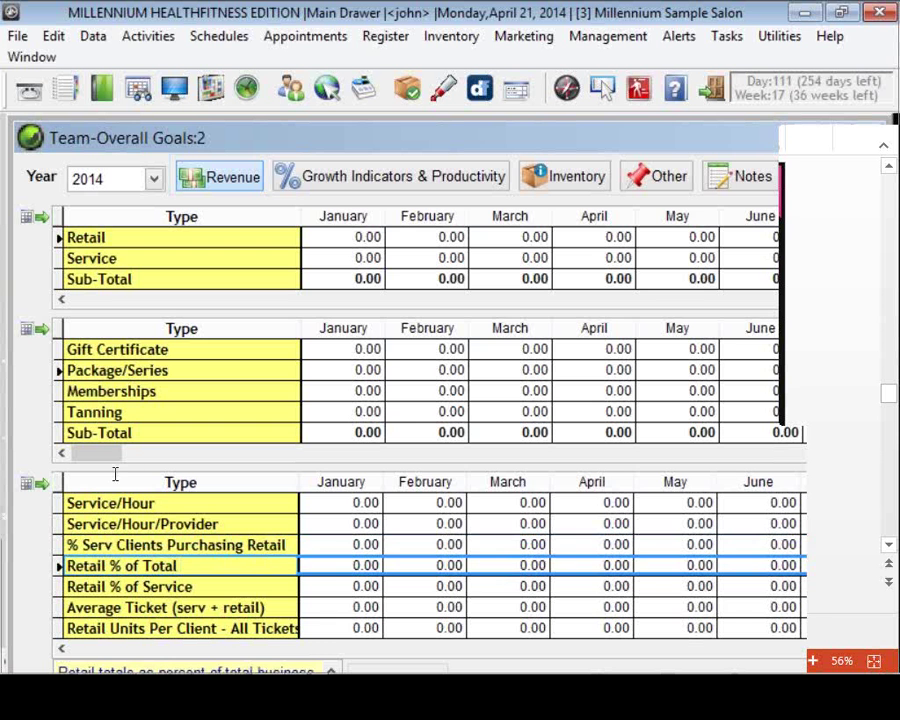
key("Down")
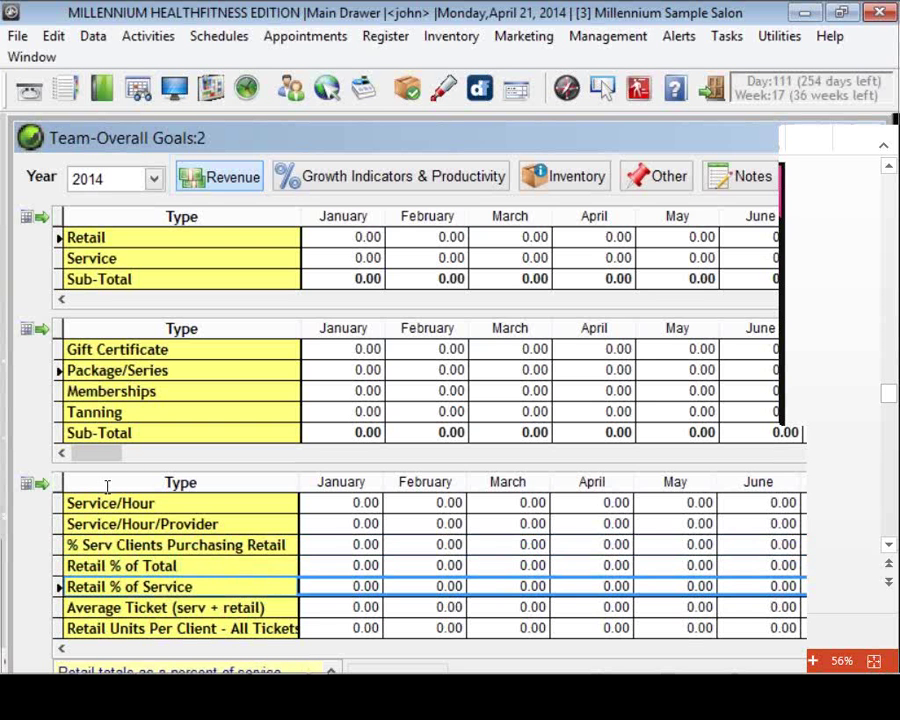
key("Down")
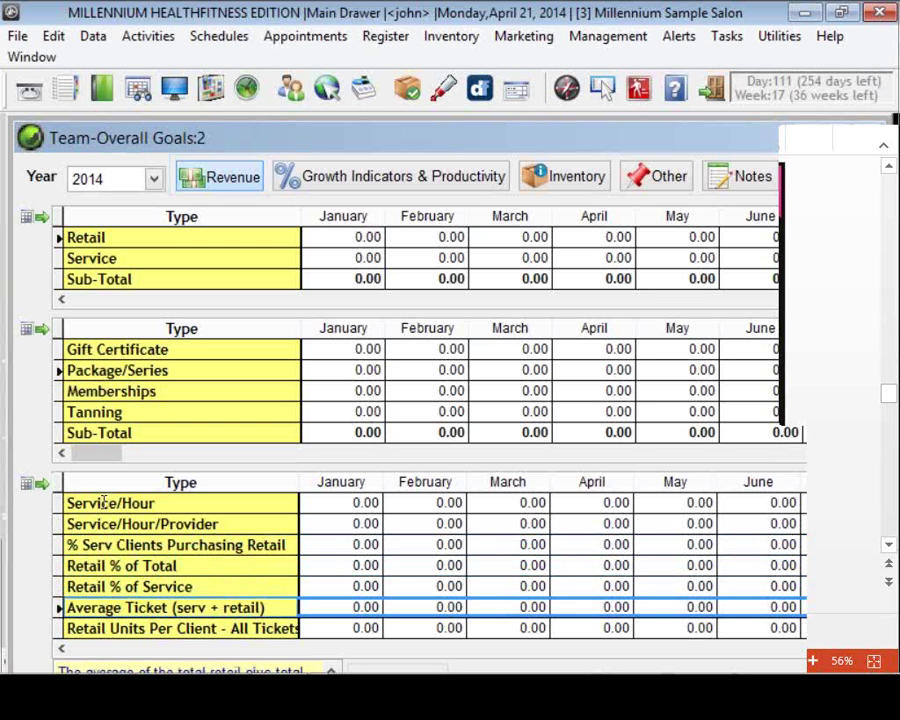
key("Down")
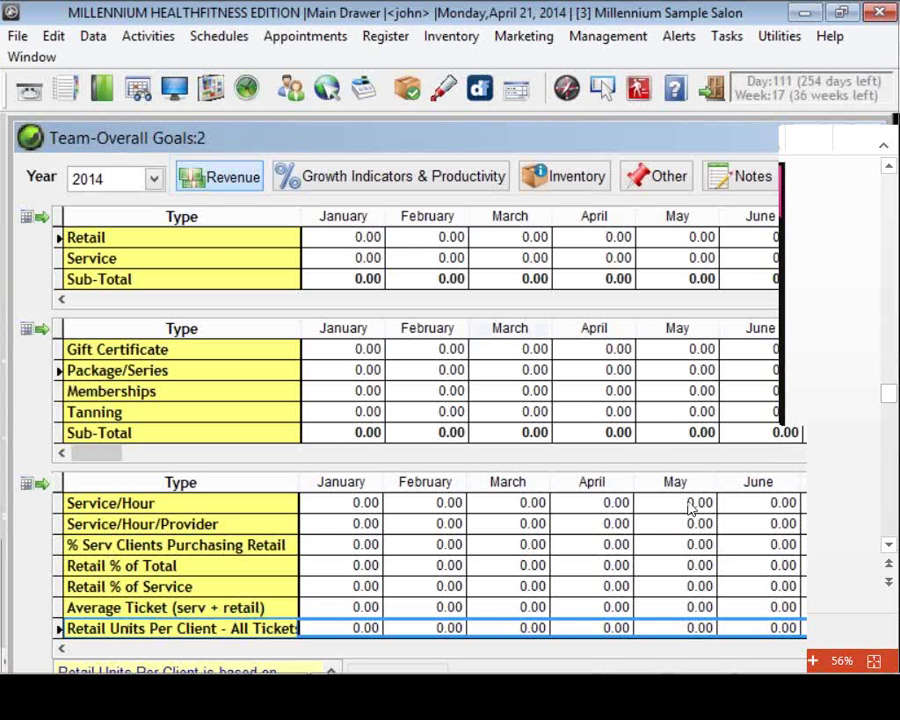
scroll(690, 507, "down", 1)
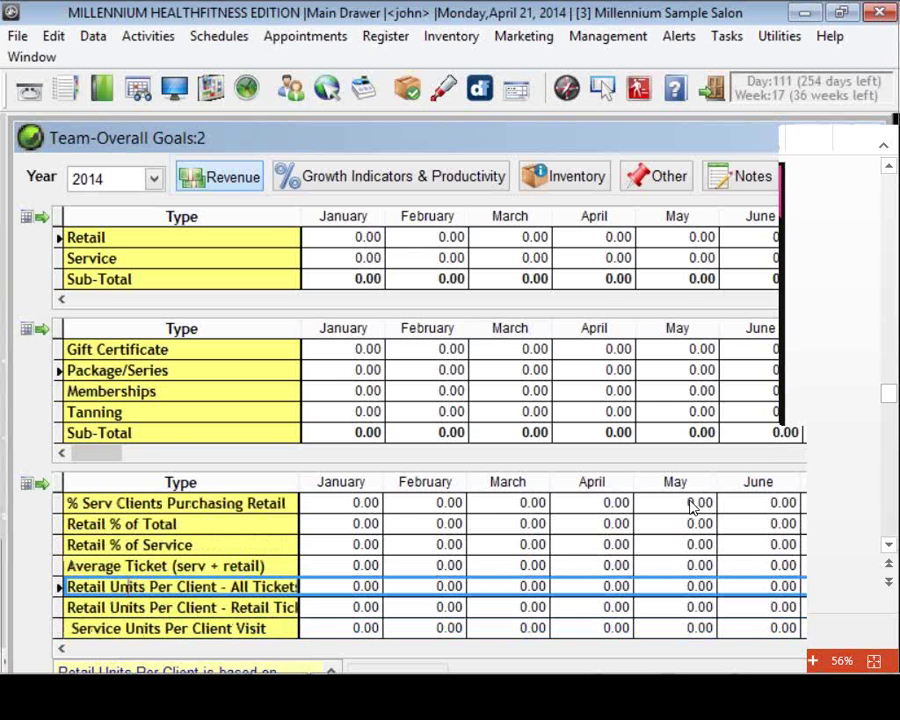
scroll(690, 507, "down", 1)
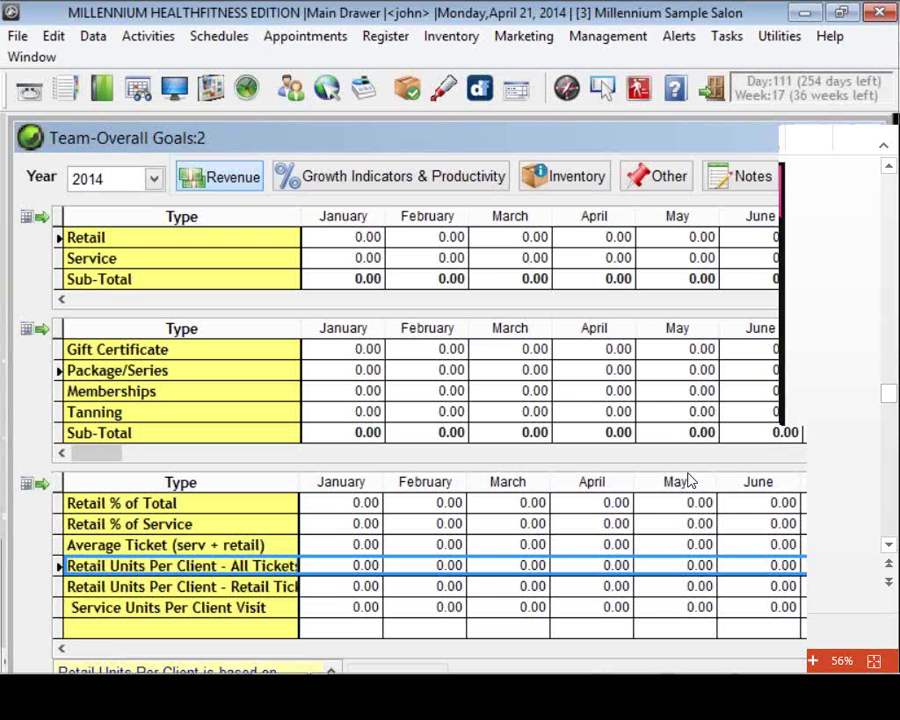
scroll(697, 500, "down", 1)
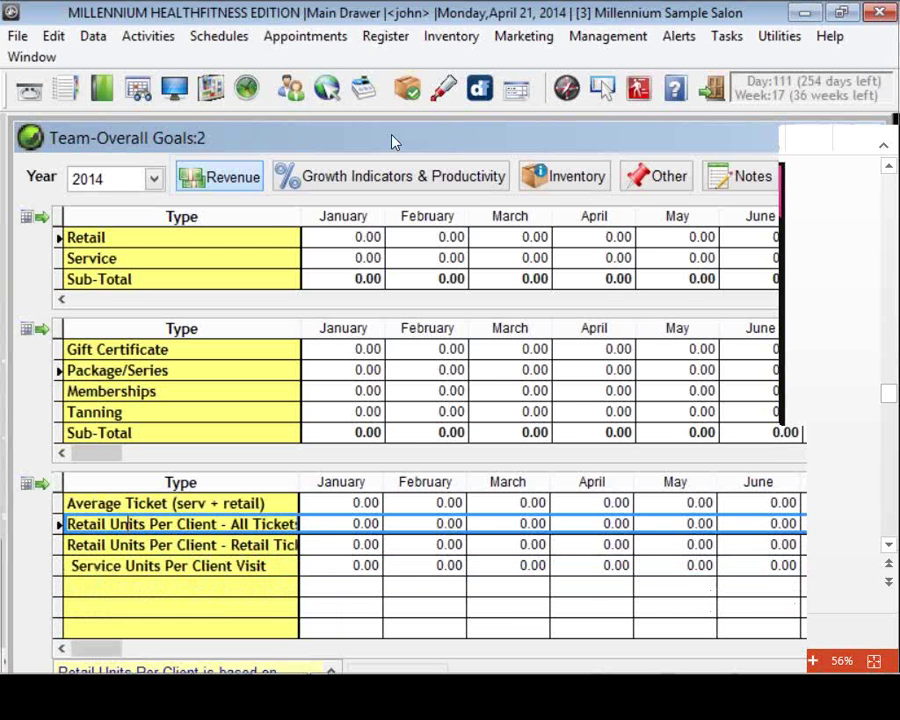
scroll(368, 106, "down", 1)
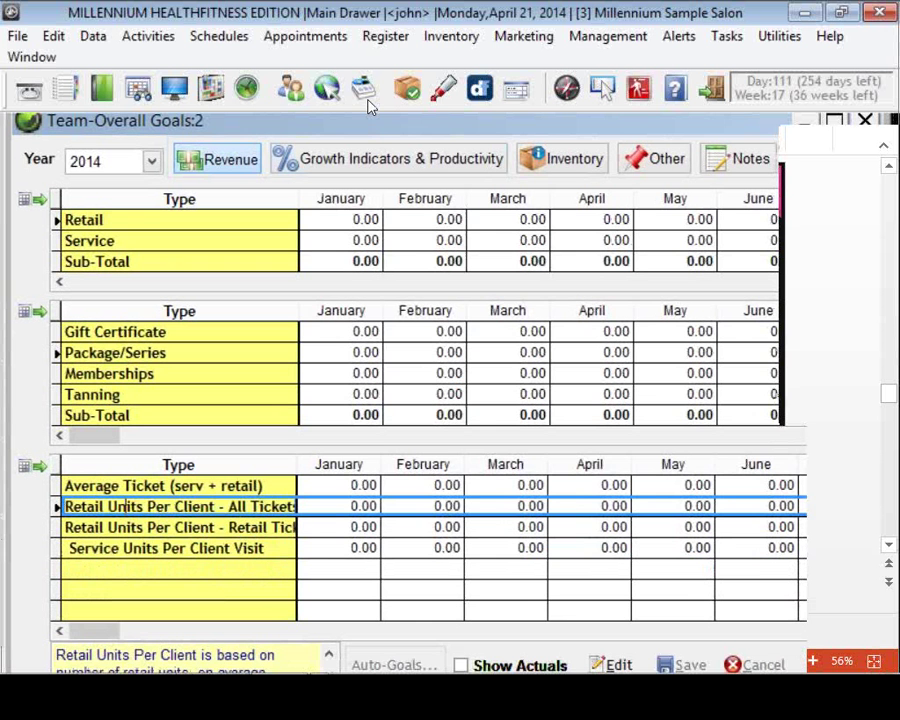
Show the actual figures beside the 2014 monthly goals and select the Sub-Total row of the retail and service goals
scroll(372, 530, "down", 1)
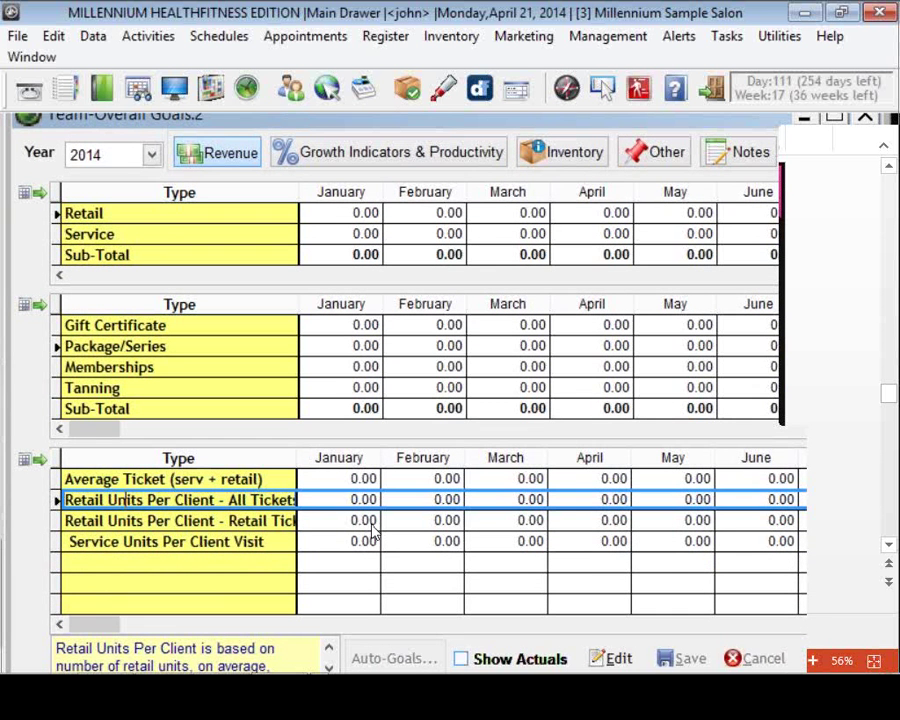
left_click(461, 658)
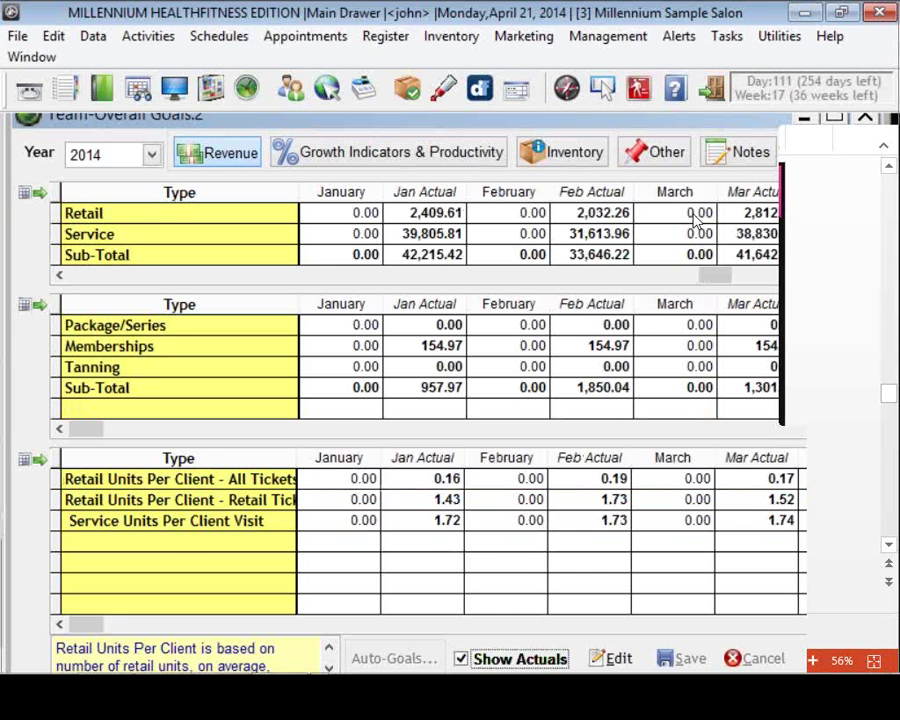
left_click(697, 254)
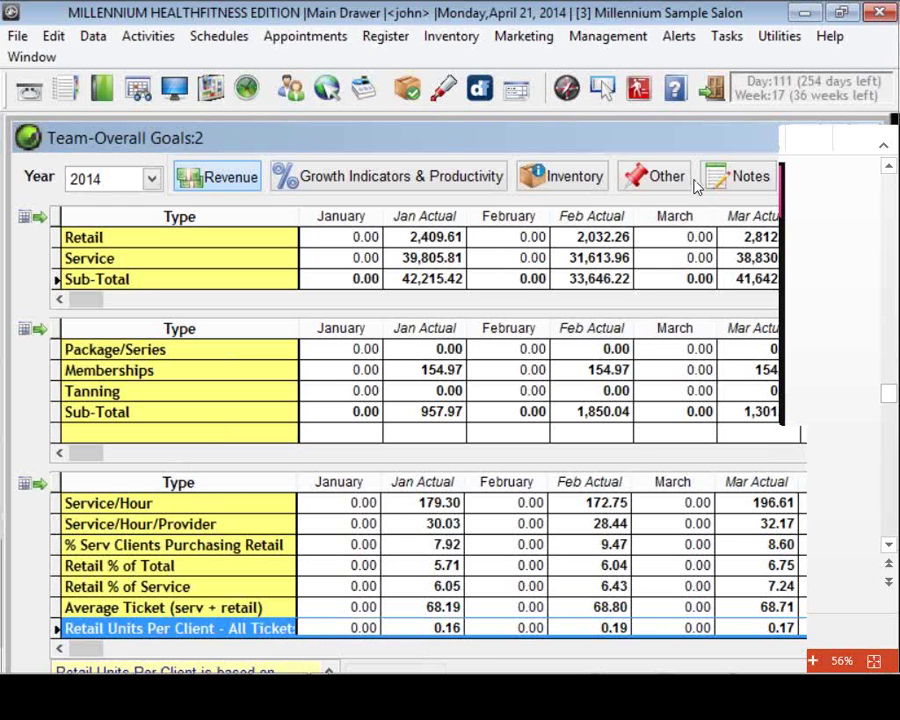
left_click(345, 192)
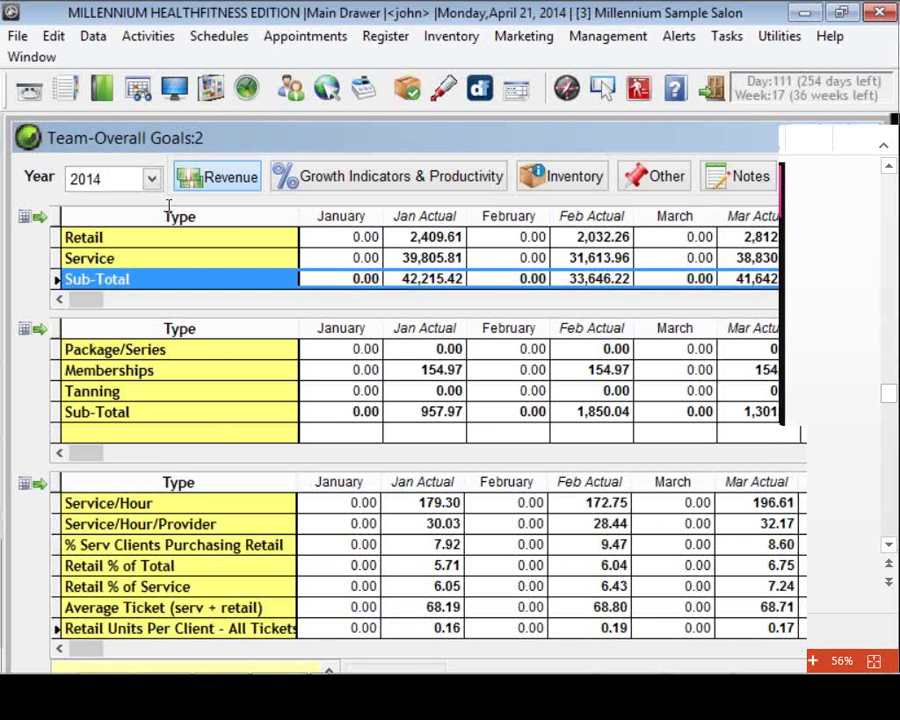
Generate the 2014 Service goals with Auto-Goals, using 10% growth over the previous year
key("Up")
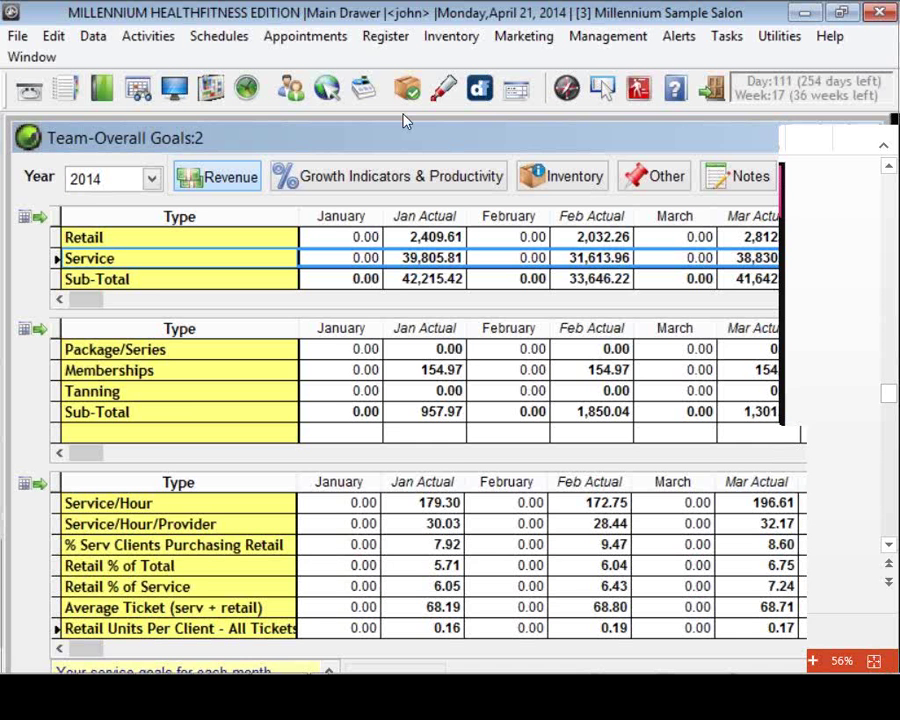
scroll(483, 490, "down", 1)
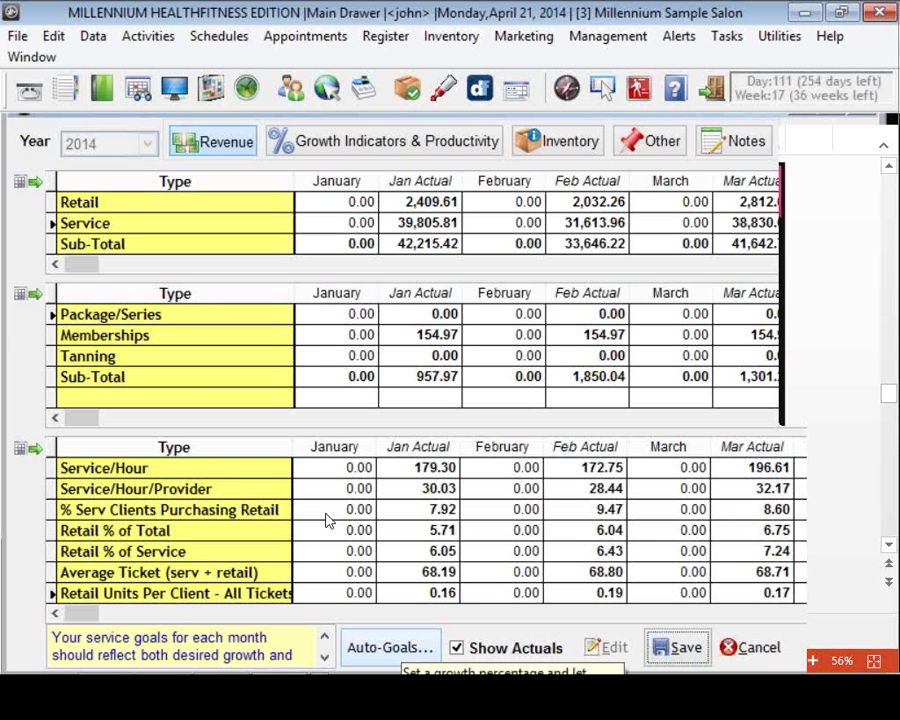
left_click(390, 647)
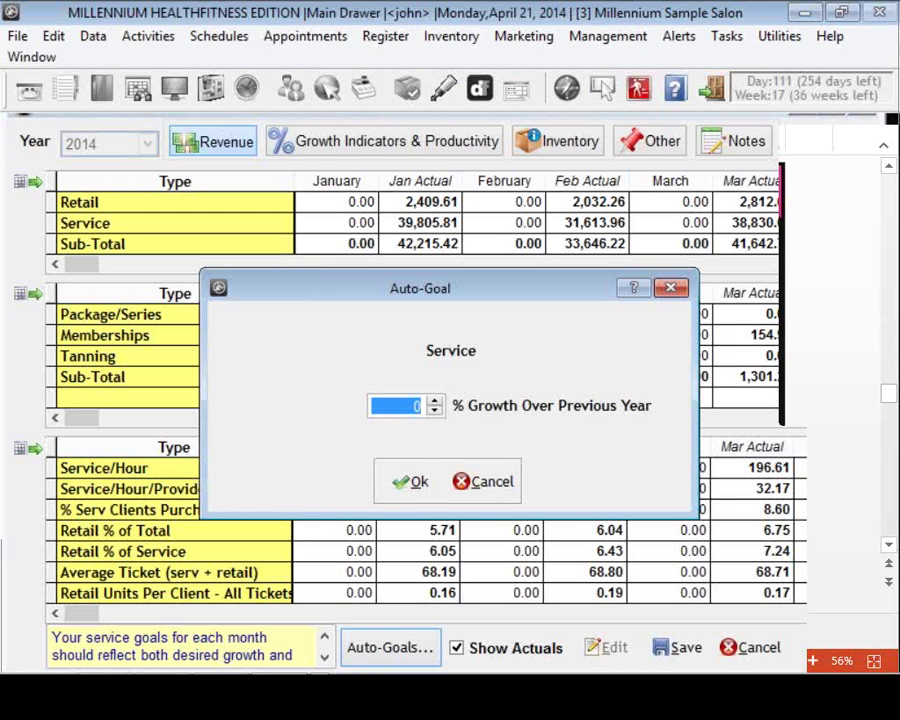
type("15")
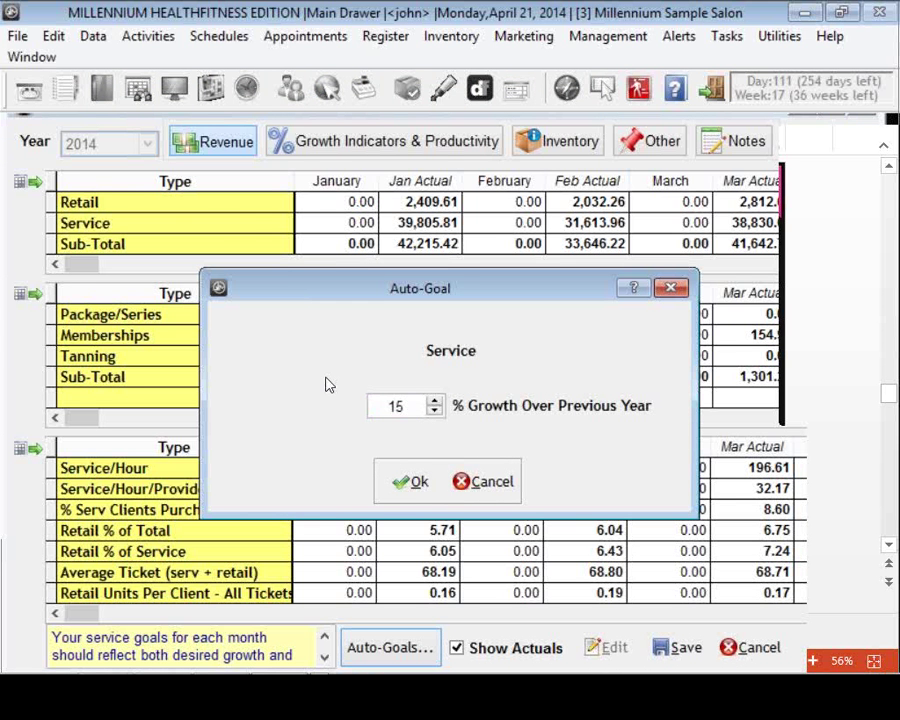
key("BackSpace")
type("0")
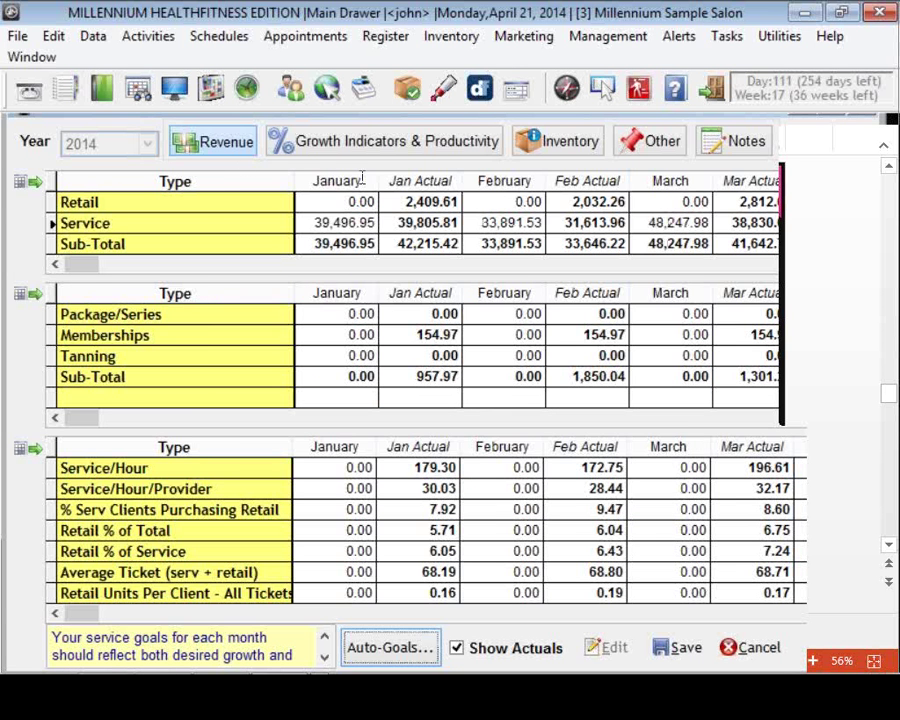
Review the generated 2014 Service goals for every month through the yearly goal total
left_click(678, 219)
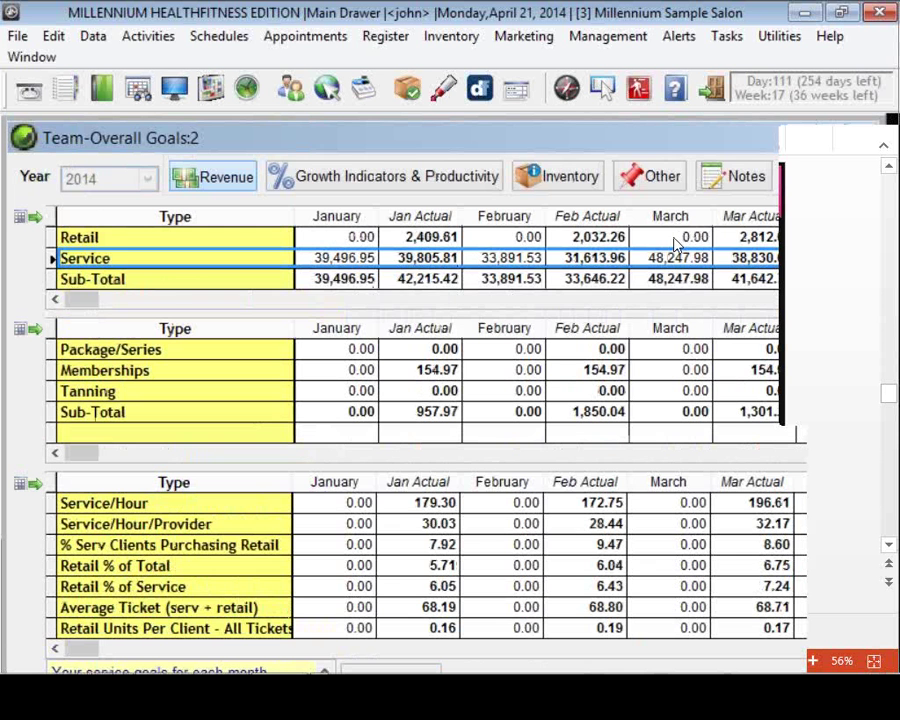
scroll(676, 244, "right", 5)
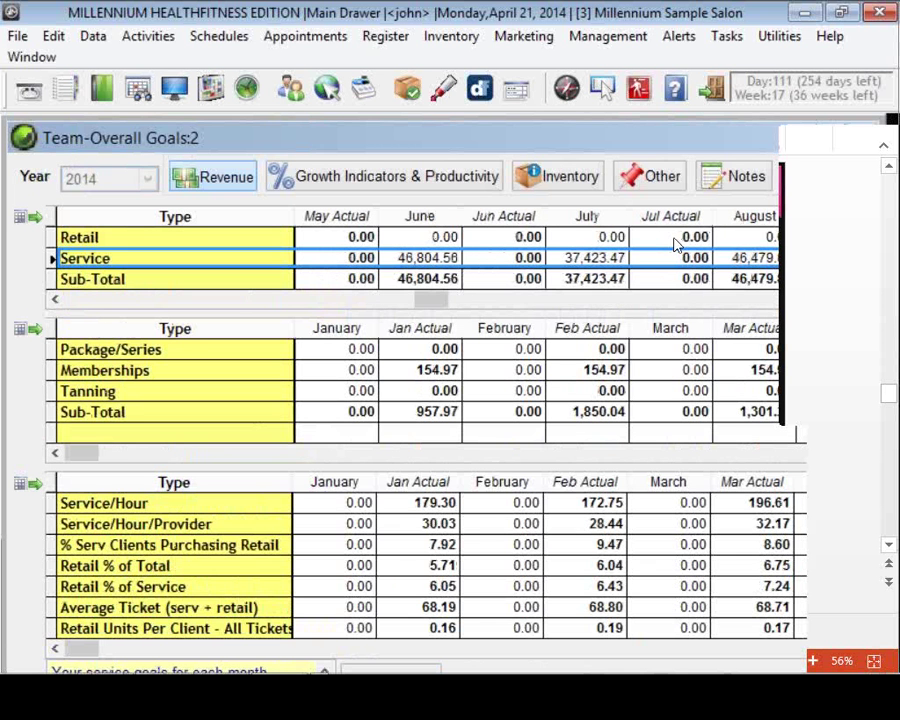
scroll(676, 244, "right", 2)
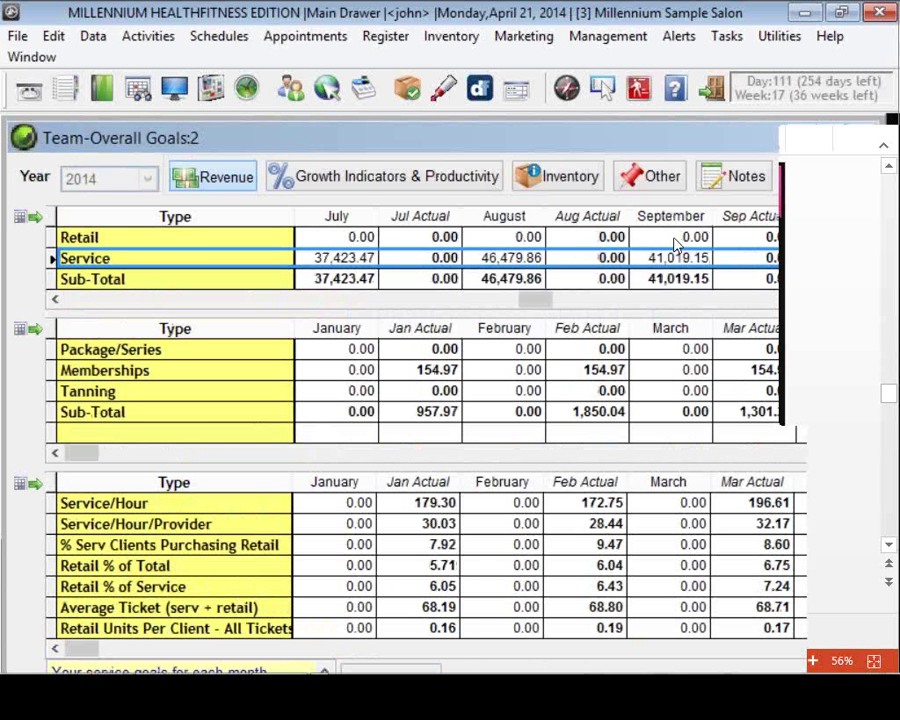
scroll(534, 209, "right", 4)
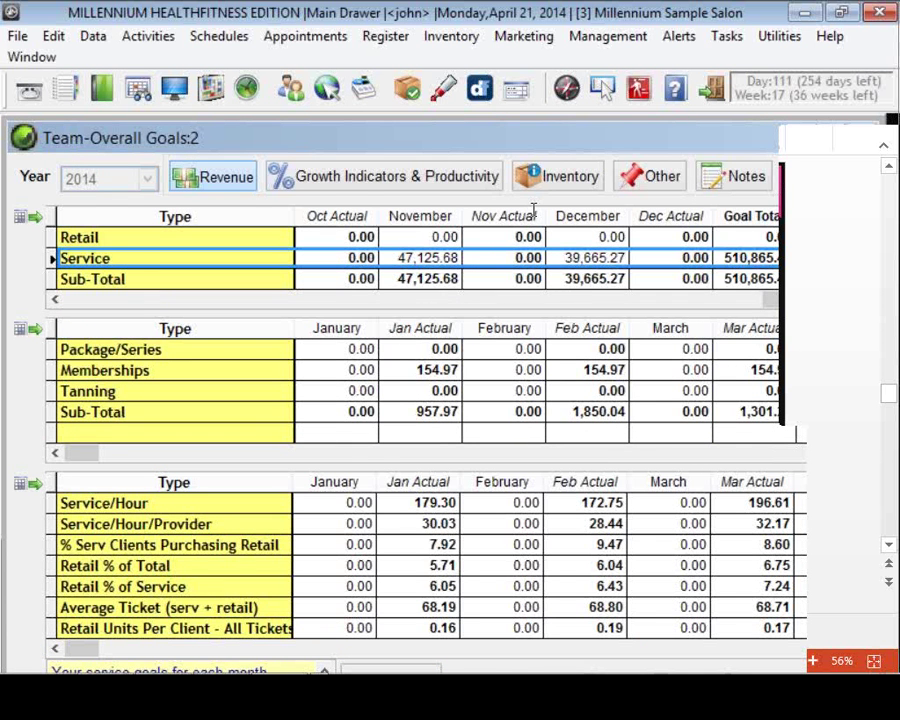
scroll(540, 211, "right", 2)
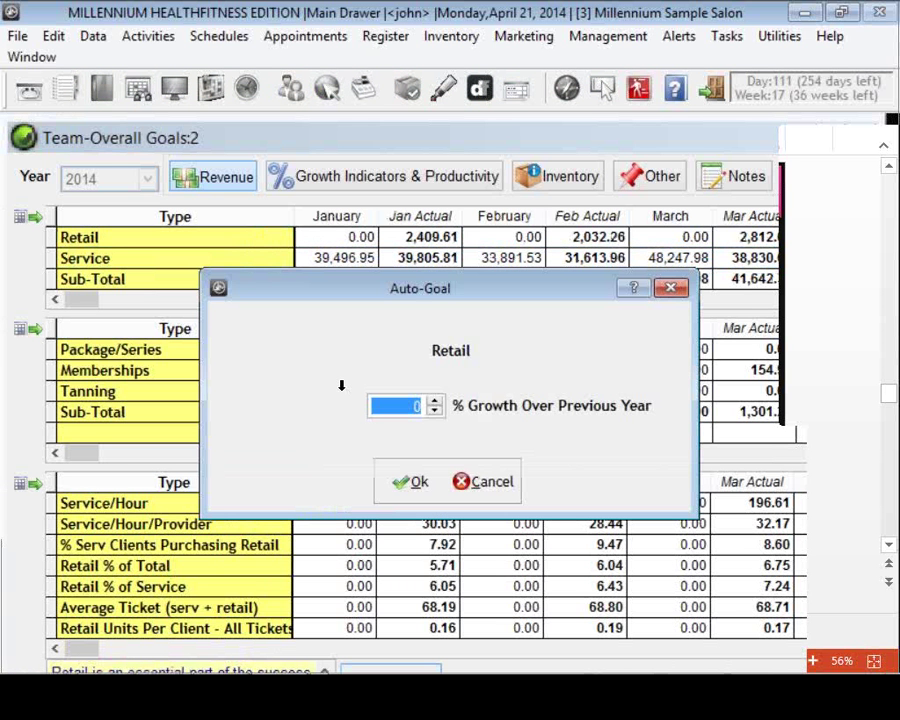
Generate the 2014 Retail and Average Ticket (serv + retail) goals with Auto-Goals from growth over the previous year
key("Return")
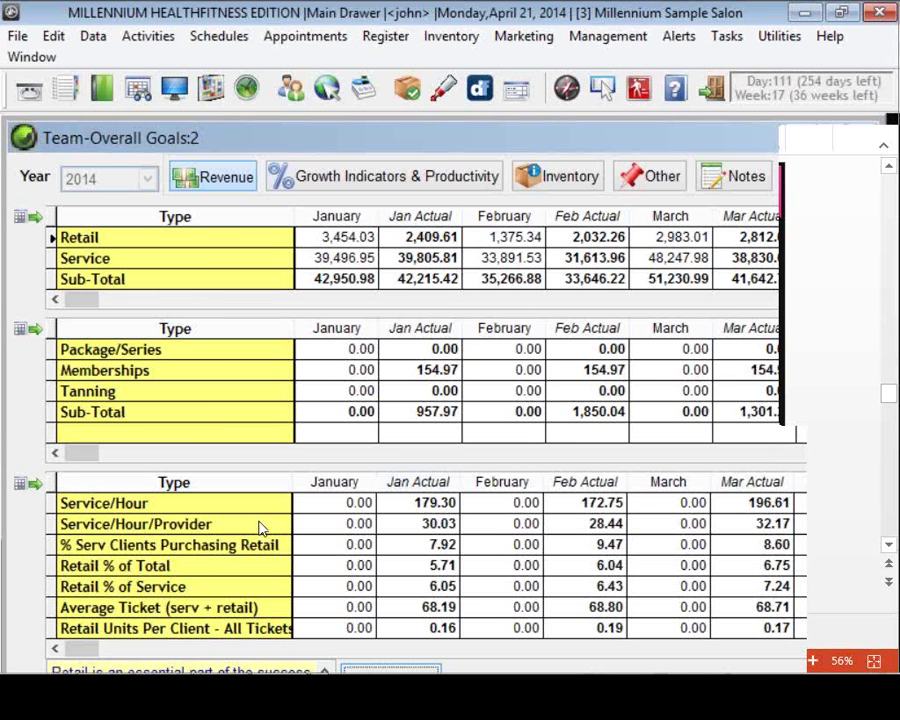
left_click(358, 607)
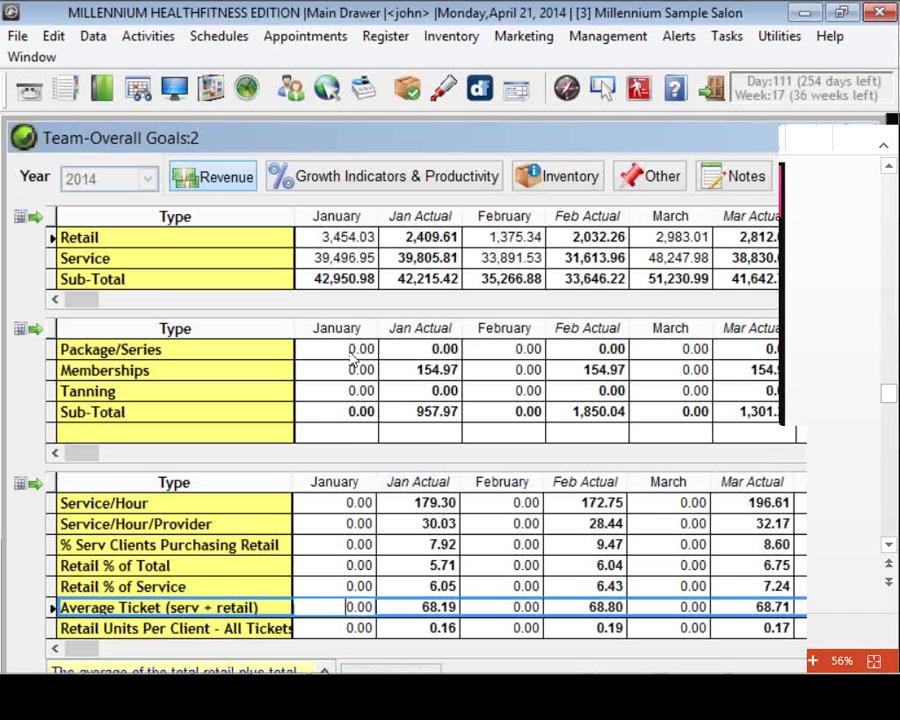
type("1")
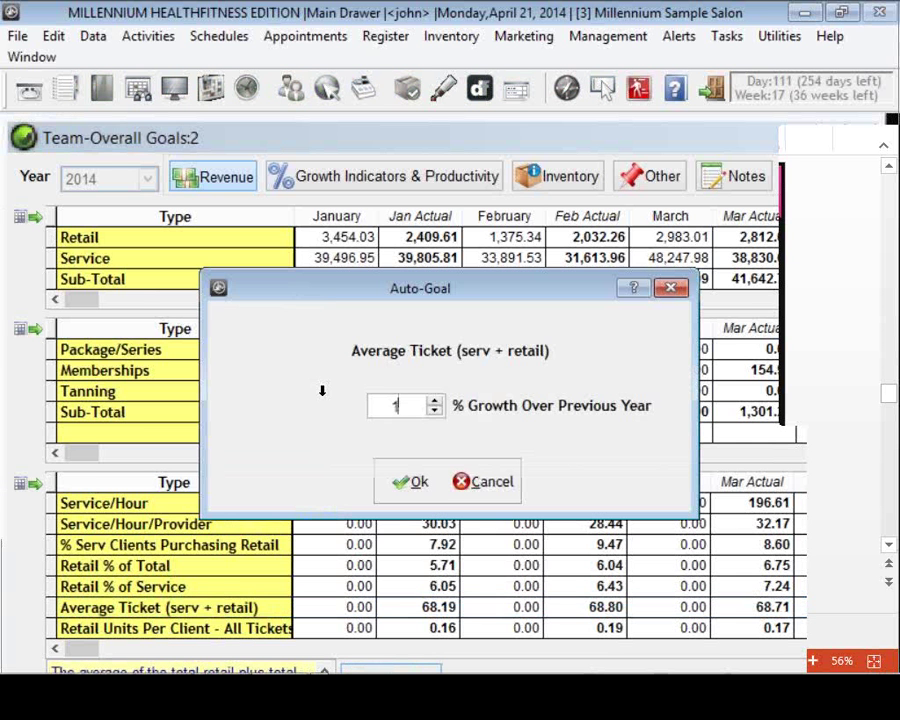
key("Return")
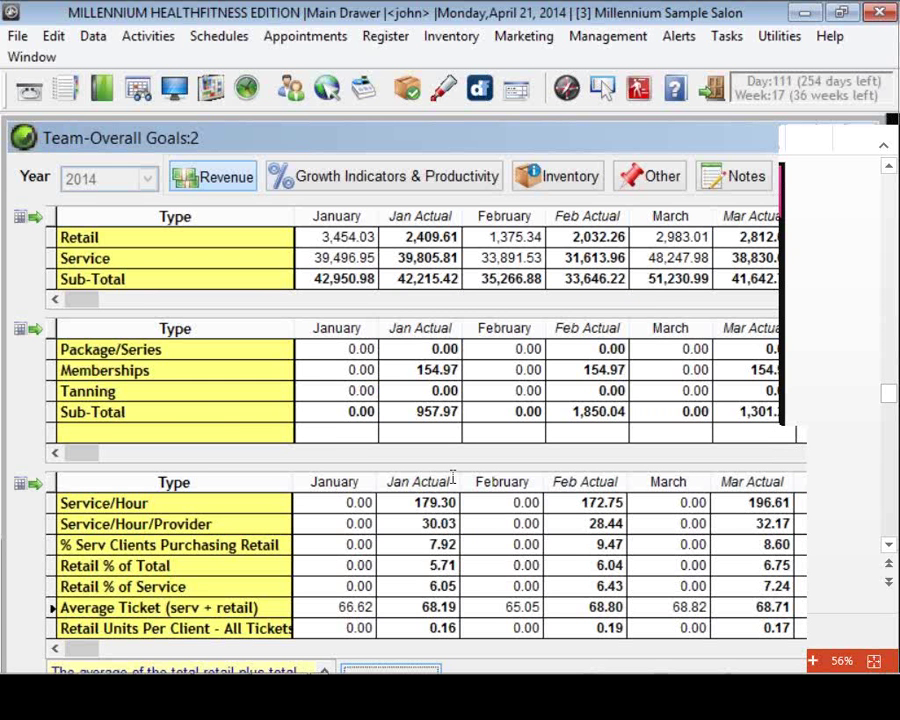
Preview the 2014 Revenue report of monthly goals, actuals and percentages, and close the preview
key("Tab")
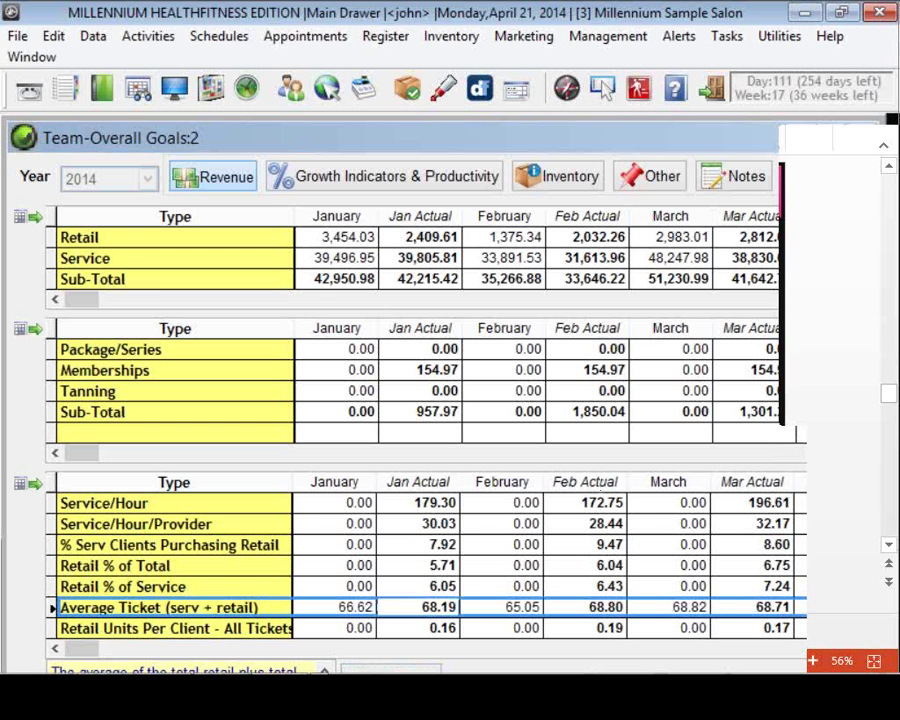
key("Tab")
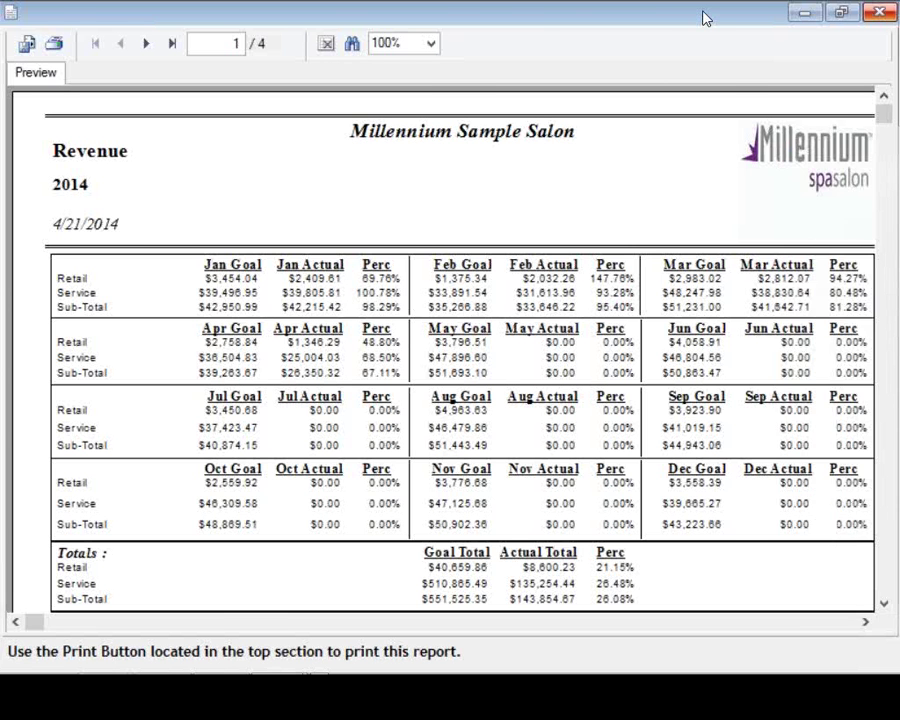
key("Escape")
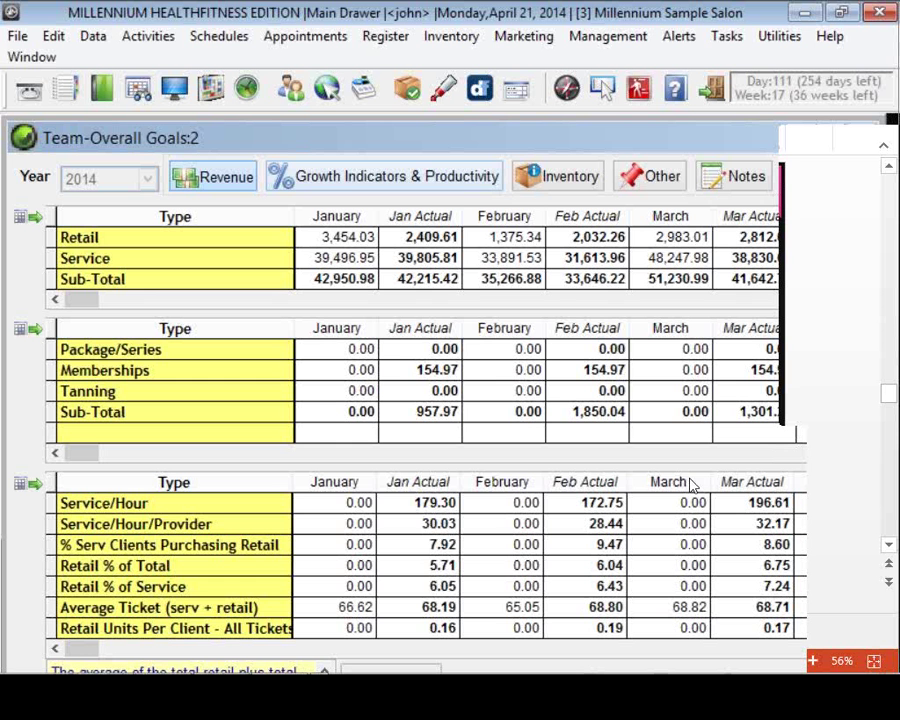
Review the 2014 Growth Indicators & Productivity goals and actuals, from Productivity % and Pre-Book % through Repeat Client Retention %
left_click(390, 176)
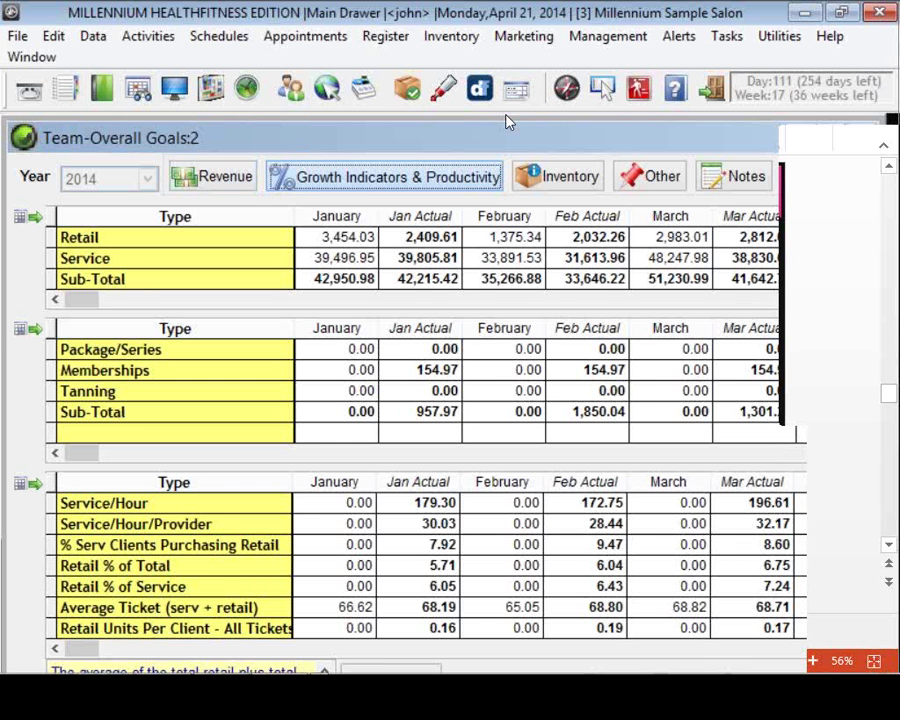
scroll(549, 521, "down", 2)
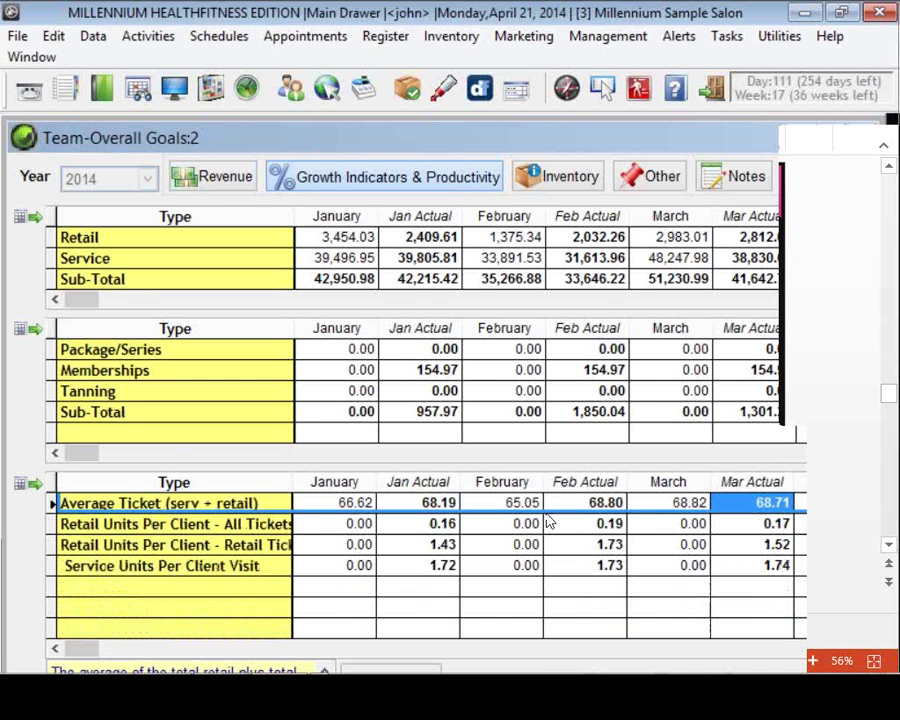
left_click(365, 142)
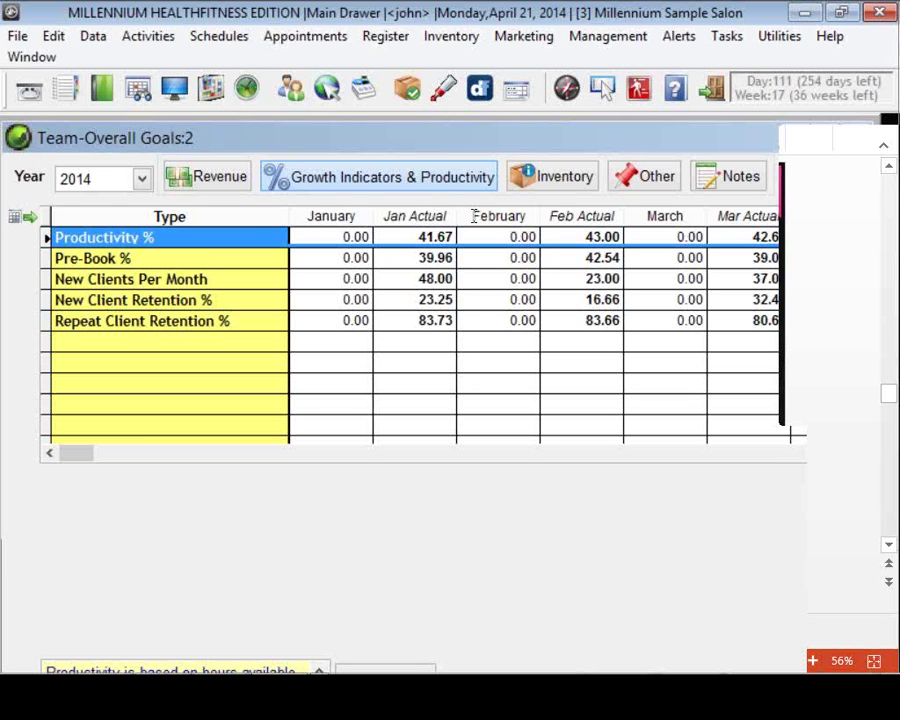
key("Down")
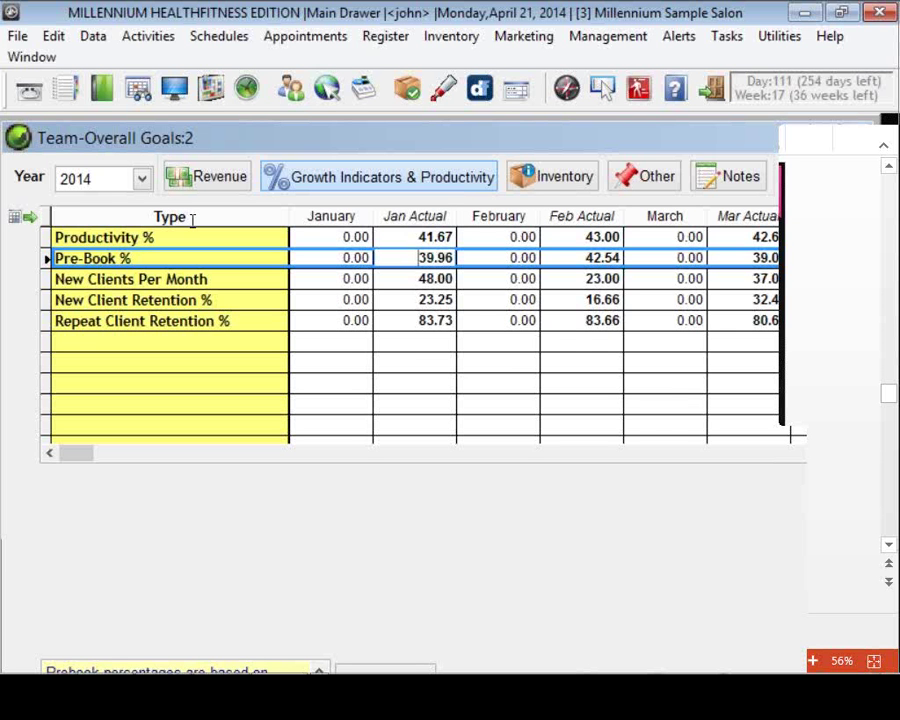
key("Down")
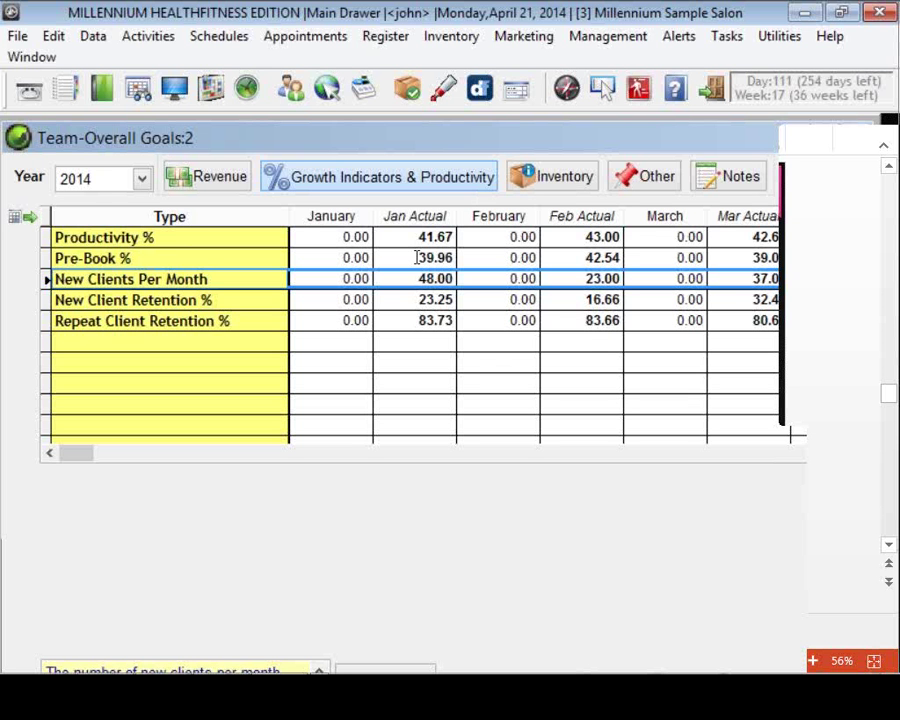
left_click(310, 296)
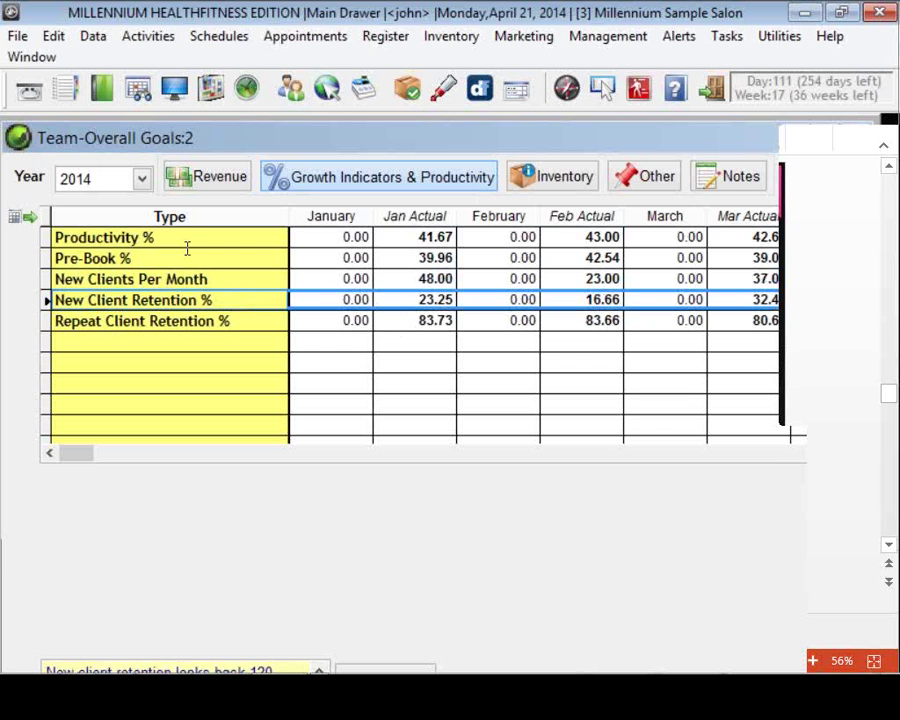
left_click(503, 314)
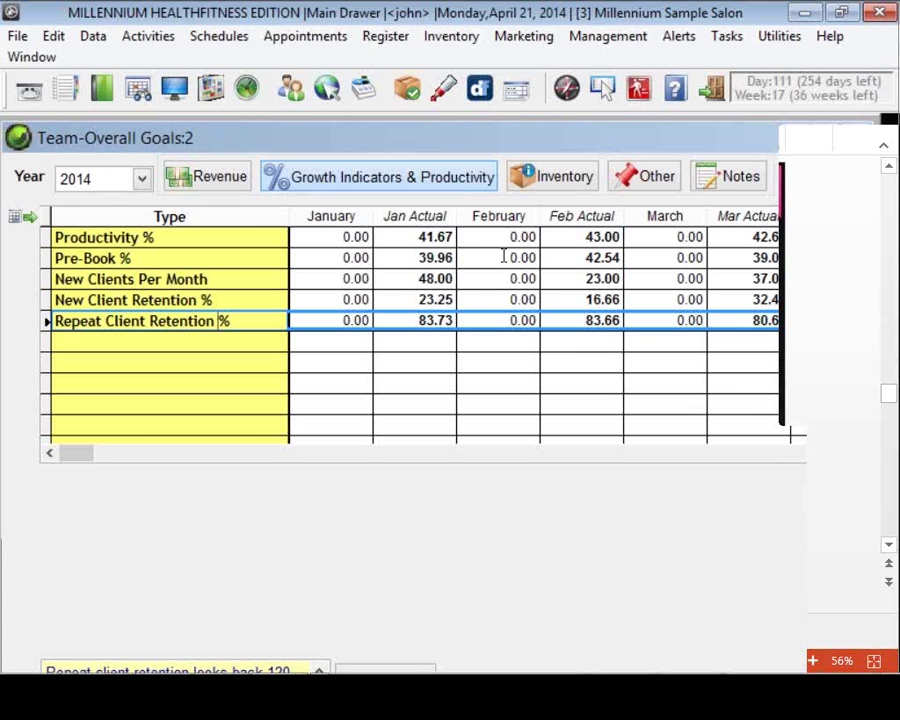
left_click(335, 188)
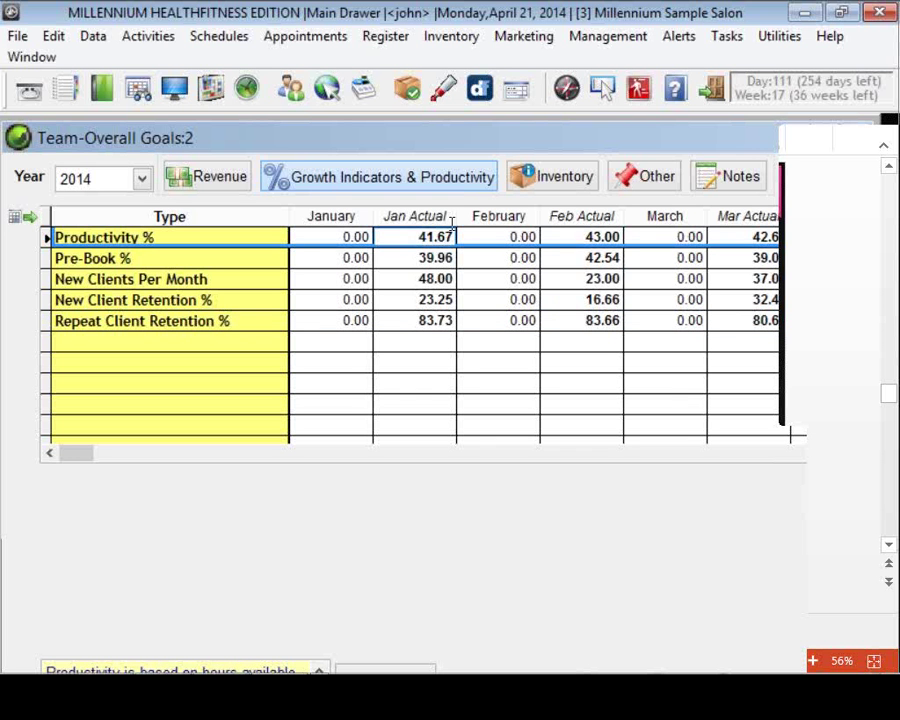
left_click(590, 279)
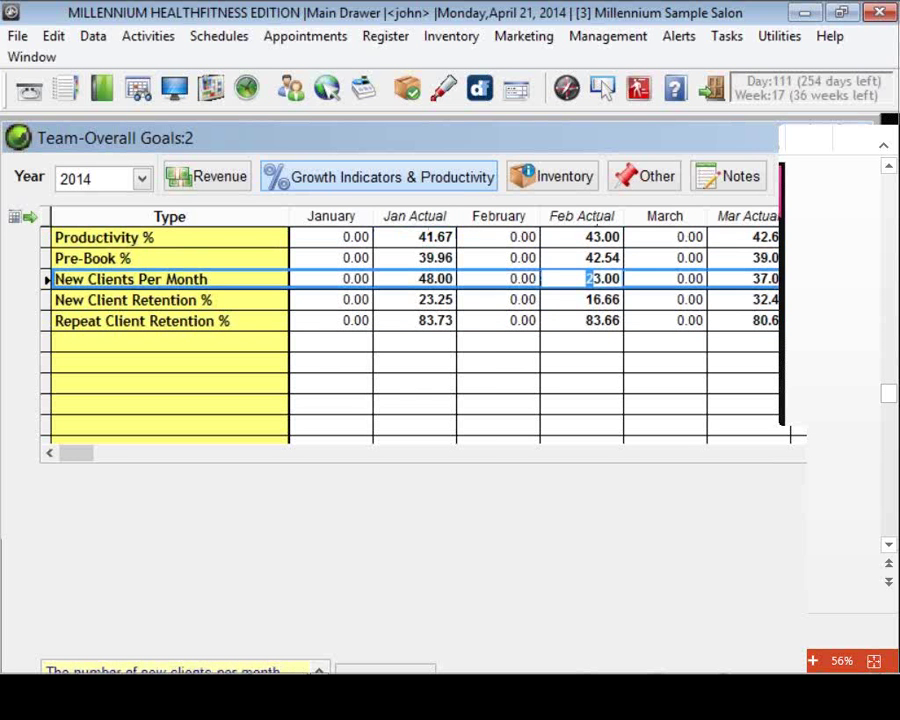
key("Tab")
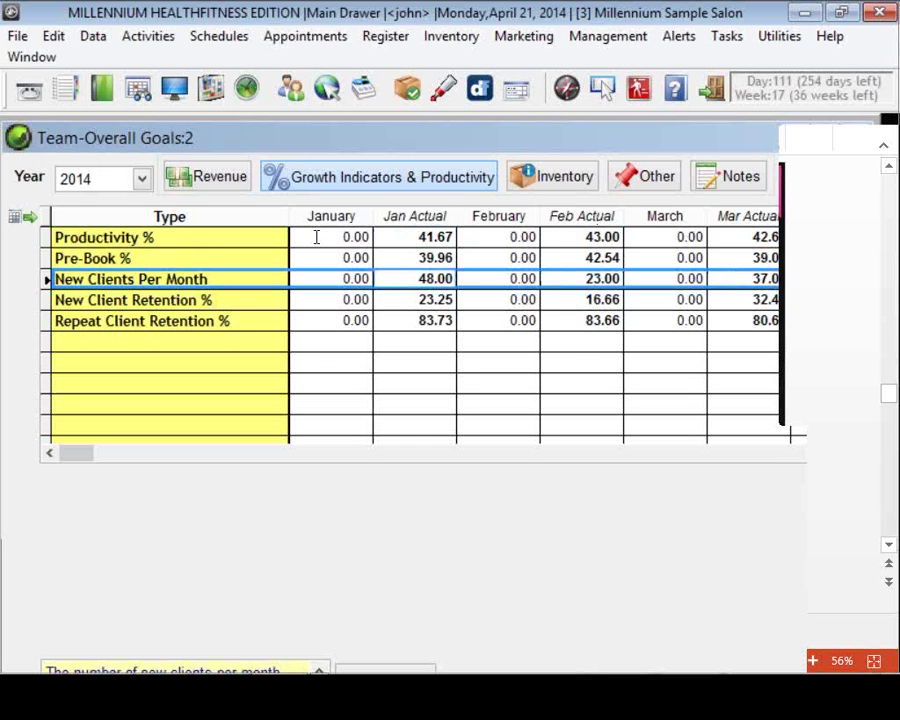
Review the 2014 Inventory goals, comparing the Professional and Retail Beginning Inventory Value rows with their monthly actuals
key("Down")
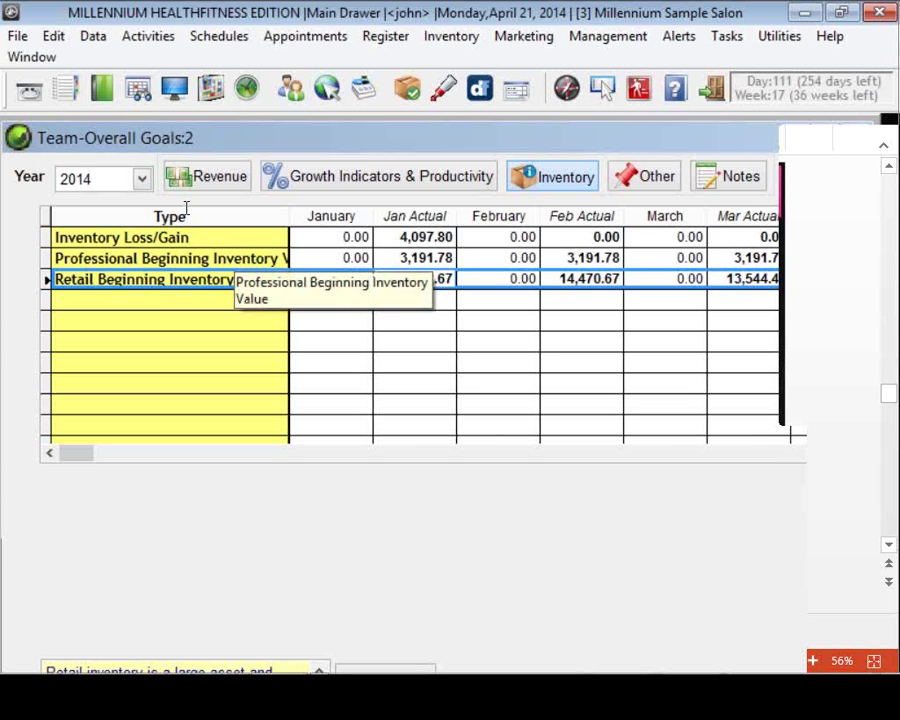
key("Up")
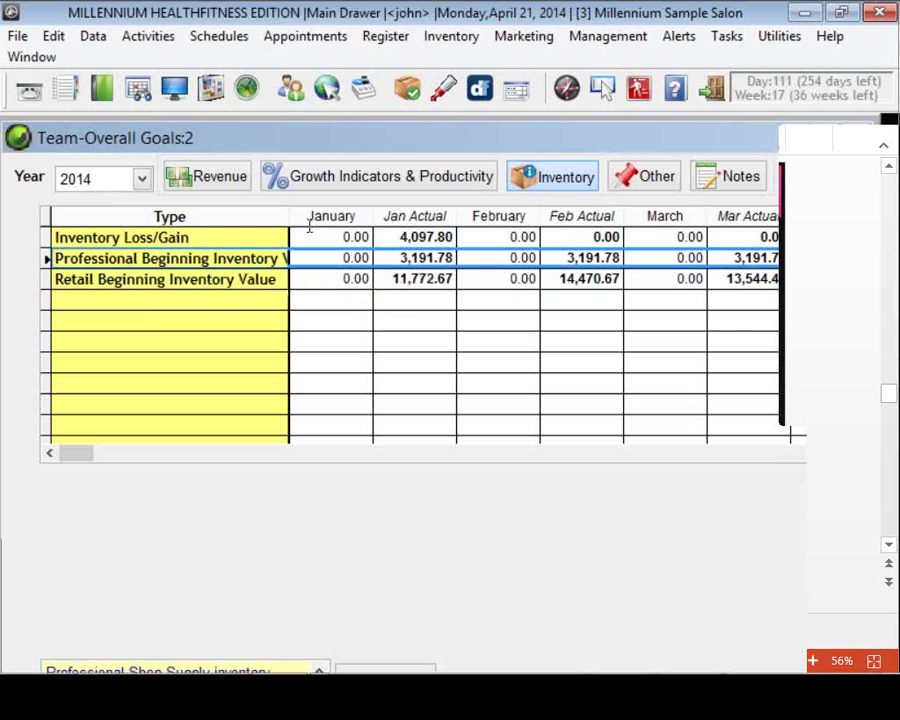
key("Down")
key("Up")
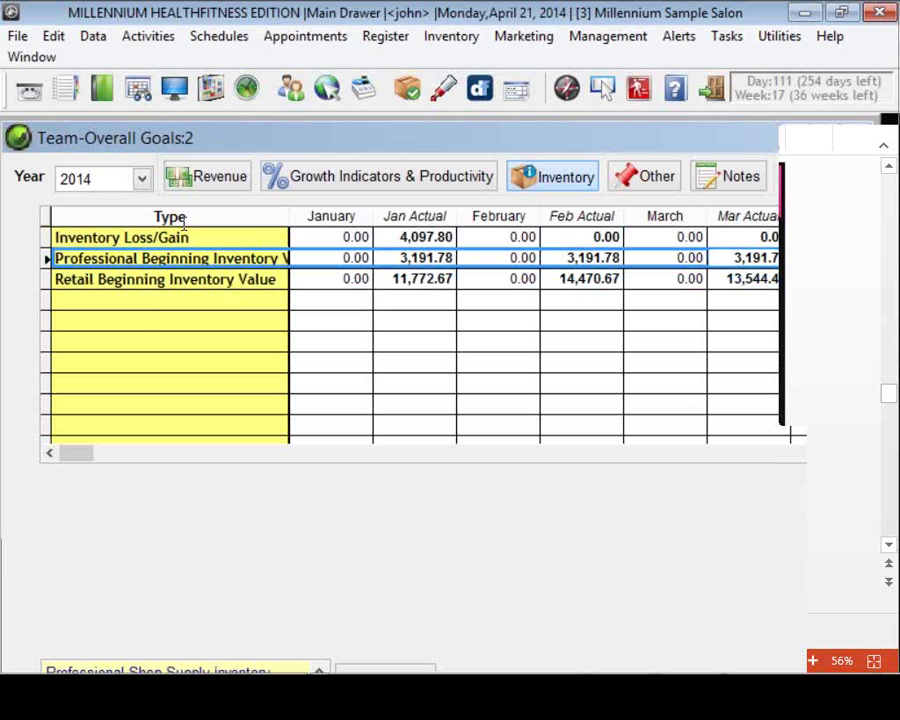
left_click(197, 279)
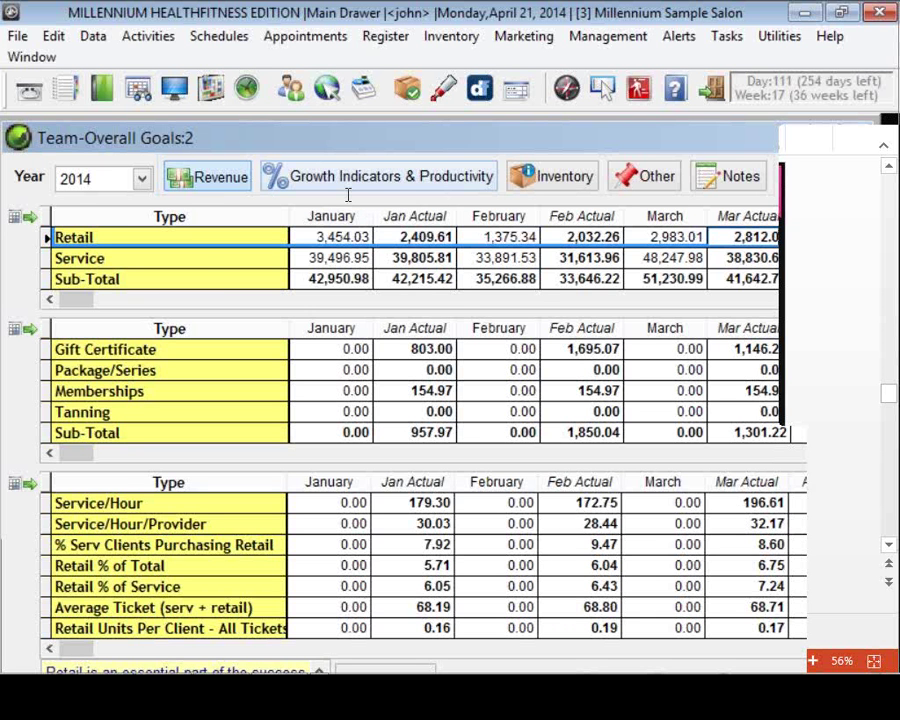
left_click(553, 176)
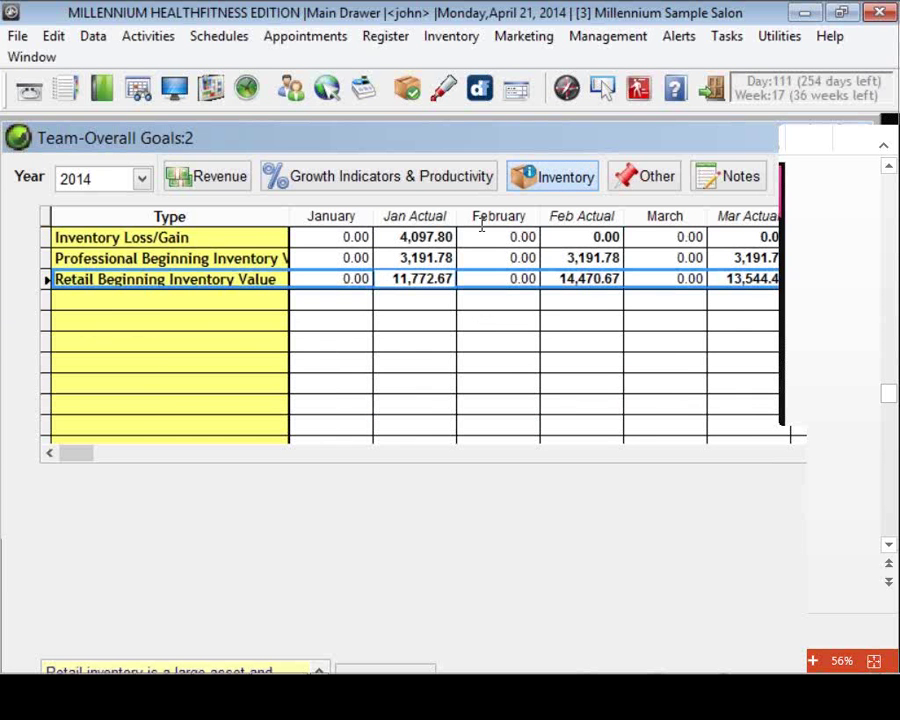
key("Tab")
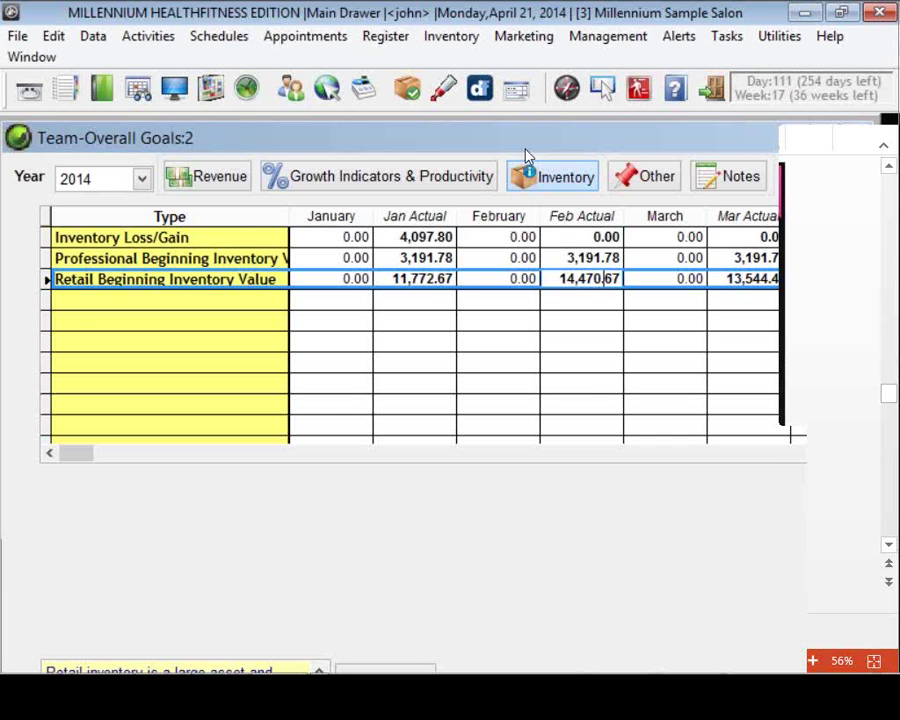
Show the 2014 Other goals and examine the Maximum 'No Shows' actuals for January through March
key("alt+o")
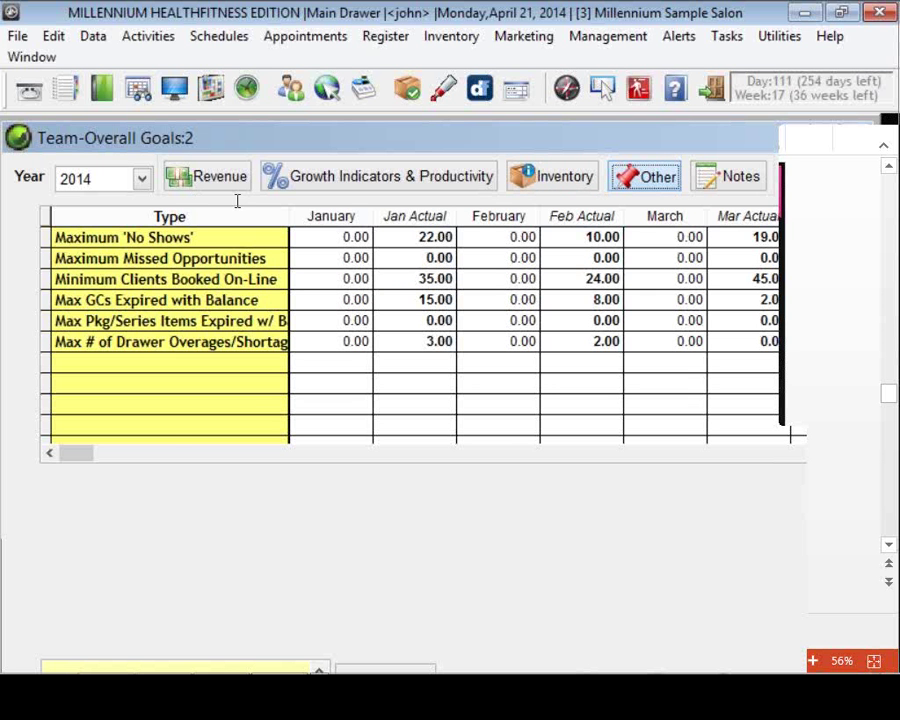
left_click(433, 237)
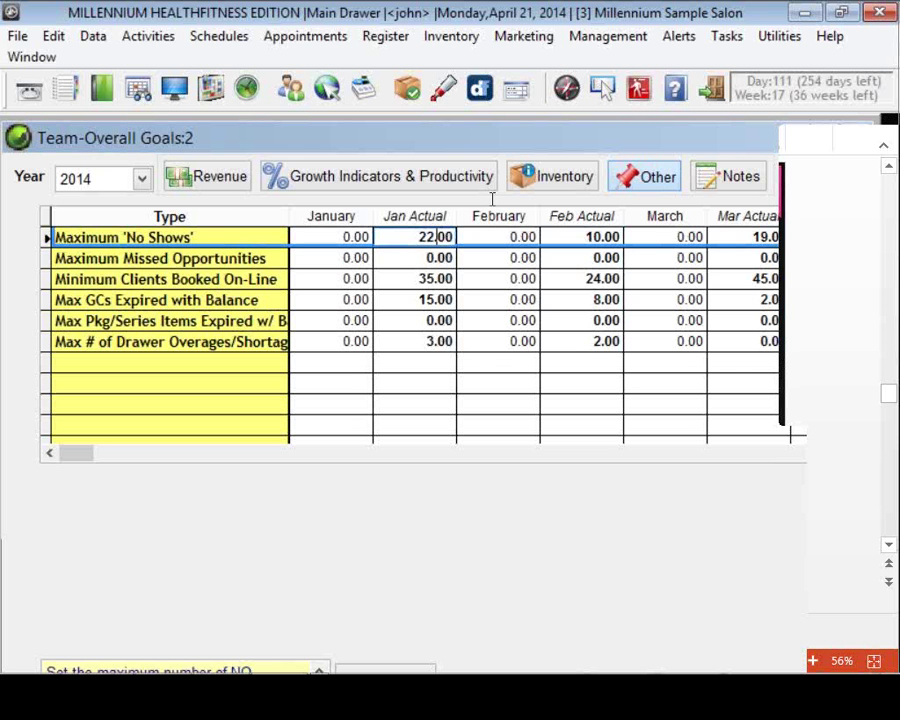
key("Tab")
key("Tab")
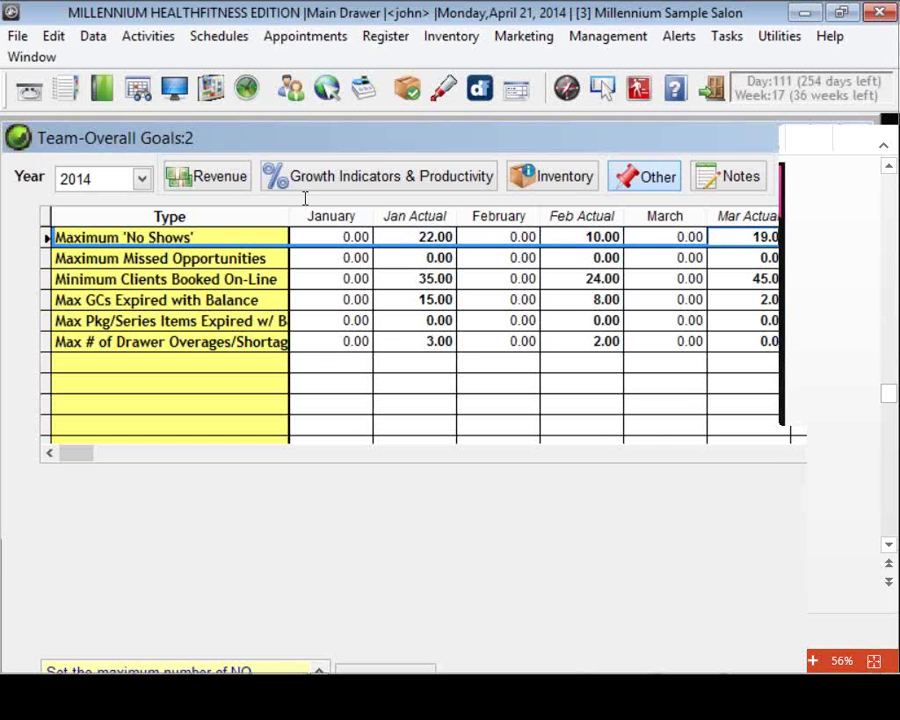
key("Home")
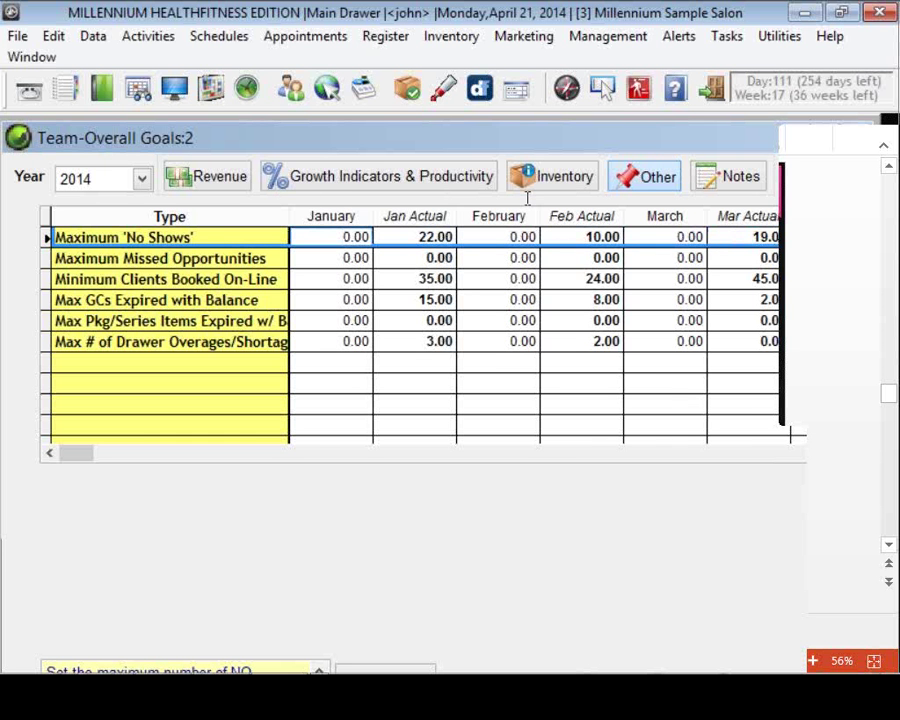
key("Tab")
key("Tab")
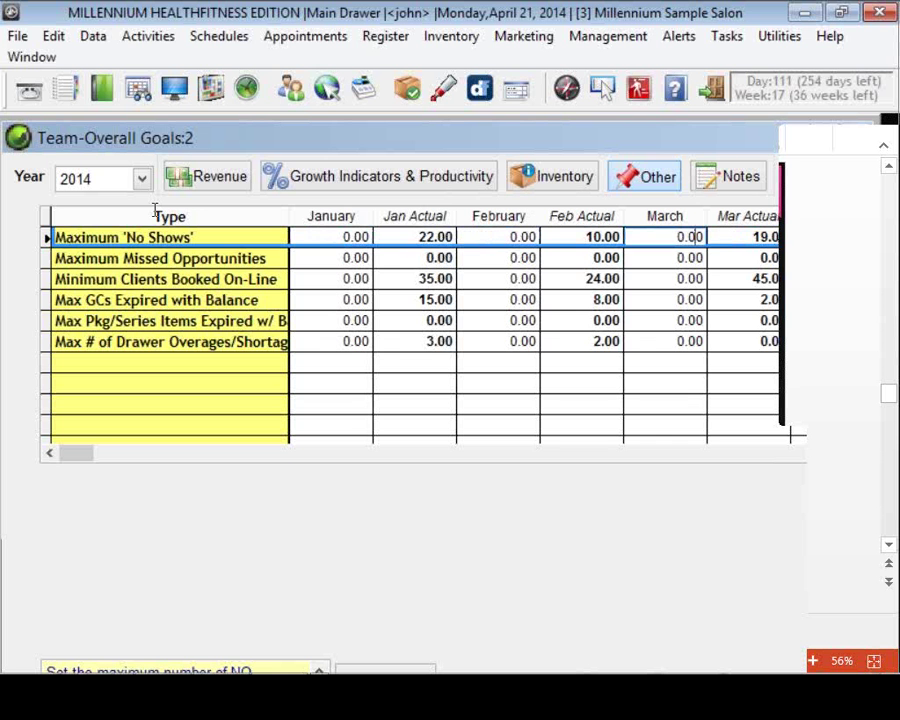
Go through the remaining Other goals from Maximum Missed Opportunities down, and examine the monthly Max # of Drawer Overages/Shortages actuals
key("Down")
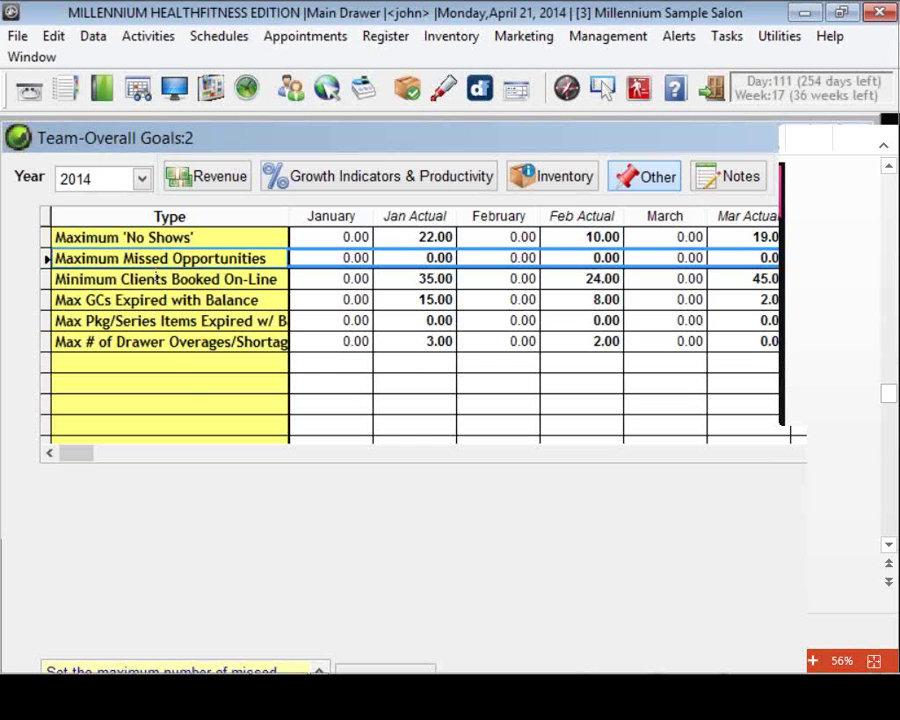
key("Down")
key("Down")
key("Down")
key("Down")
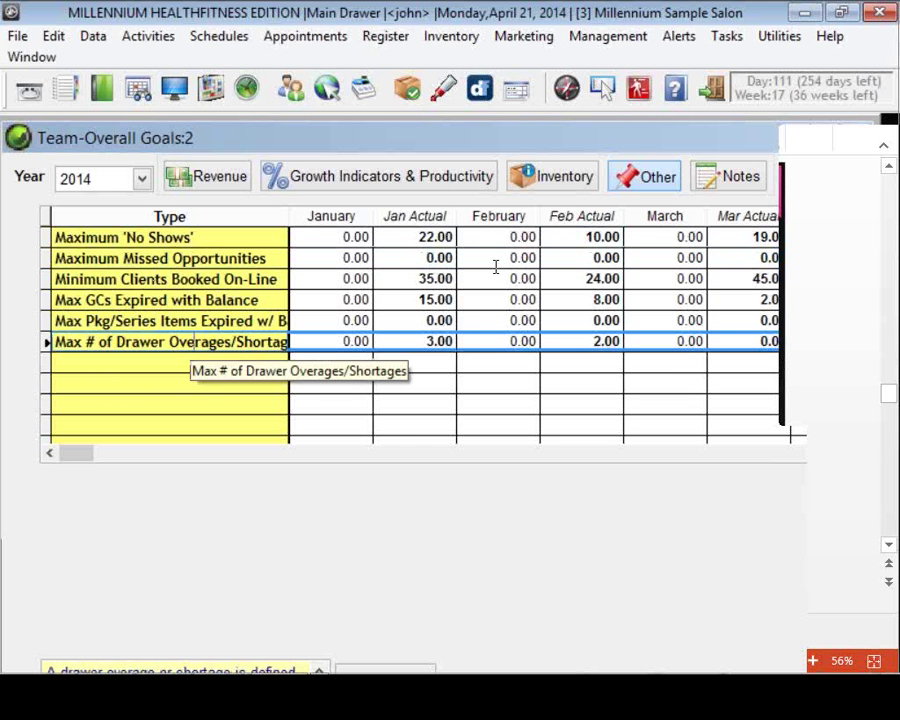
key("Tab")
key("Tab")
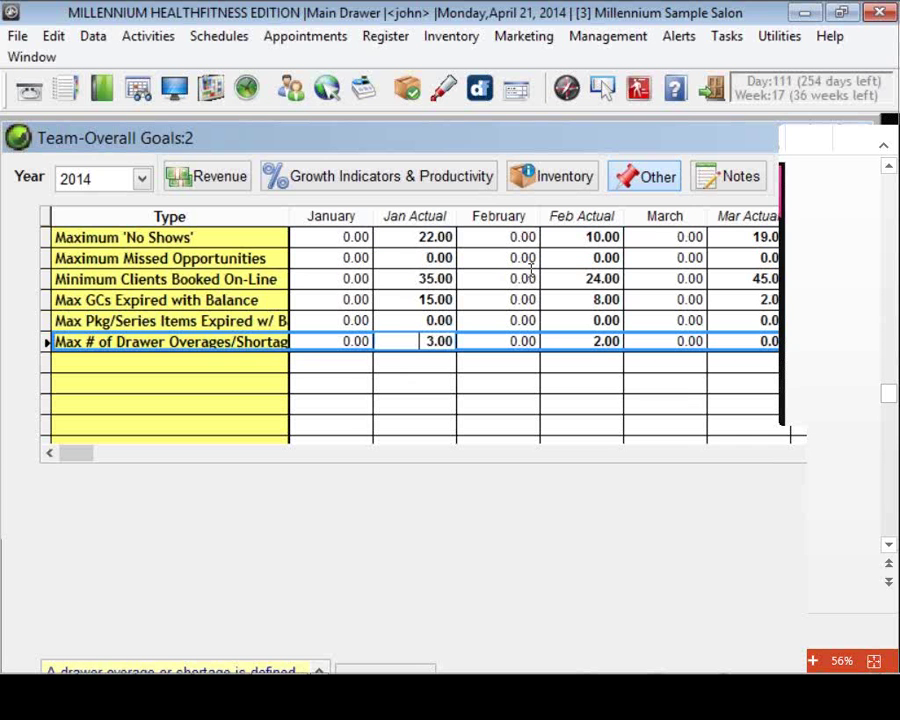
key("Tab")
key("Tab")
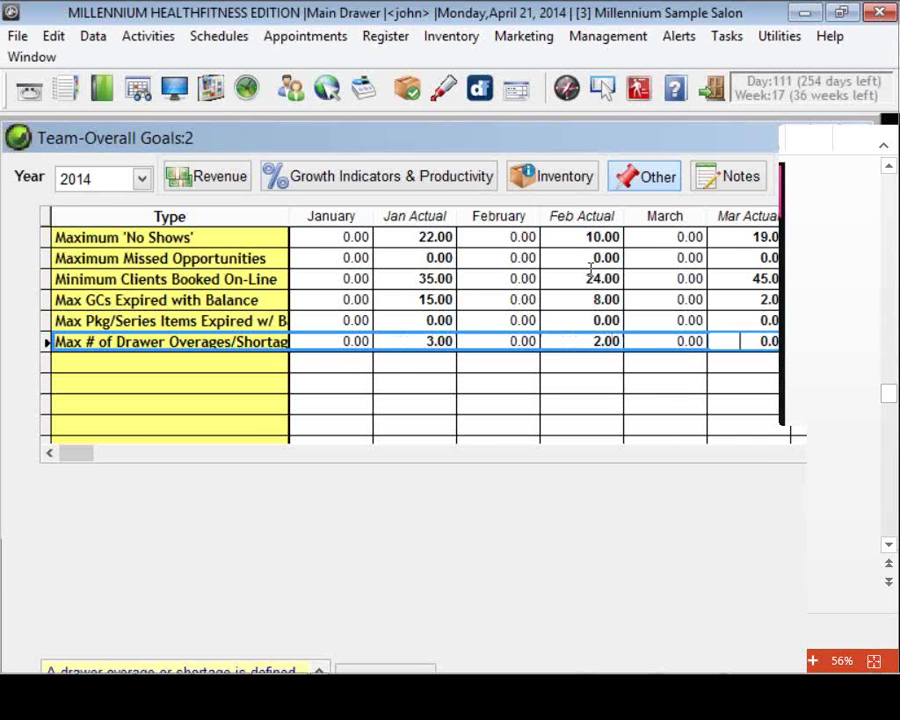
key("Tab")
key("Tab")
Check the acceptable drawer over/short amount for Team/Overall Goals in the Business Information cash drawer settings, and return to the drawer overages goal
left_click(91, 36)
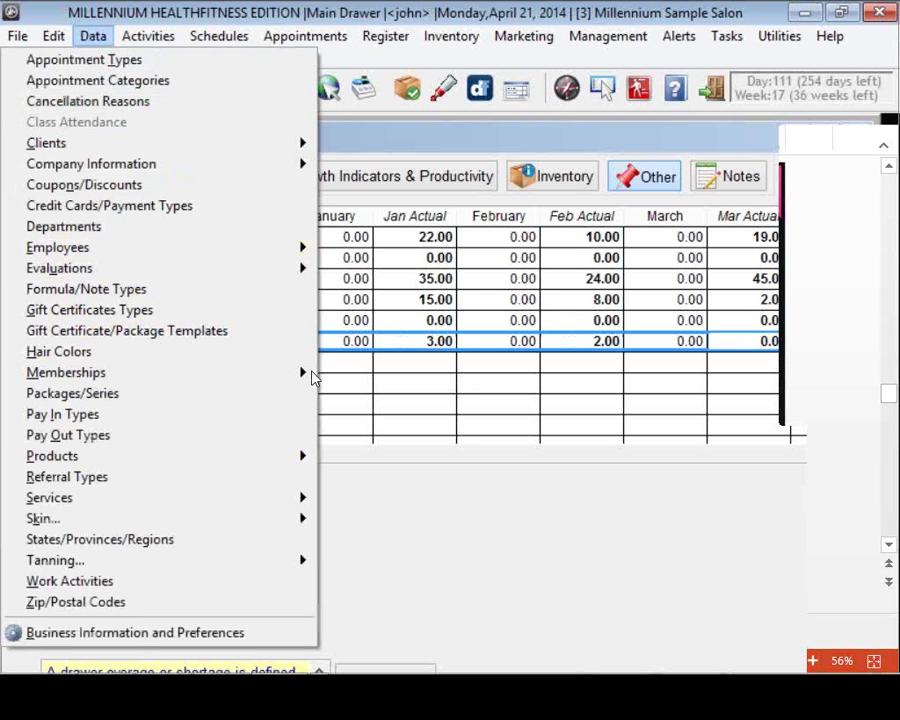
left_click(130, 632)
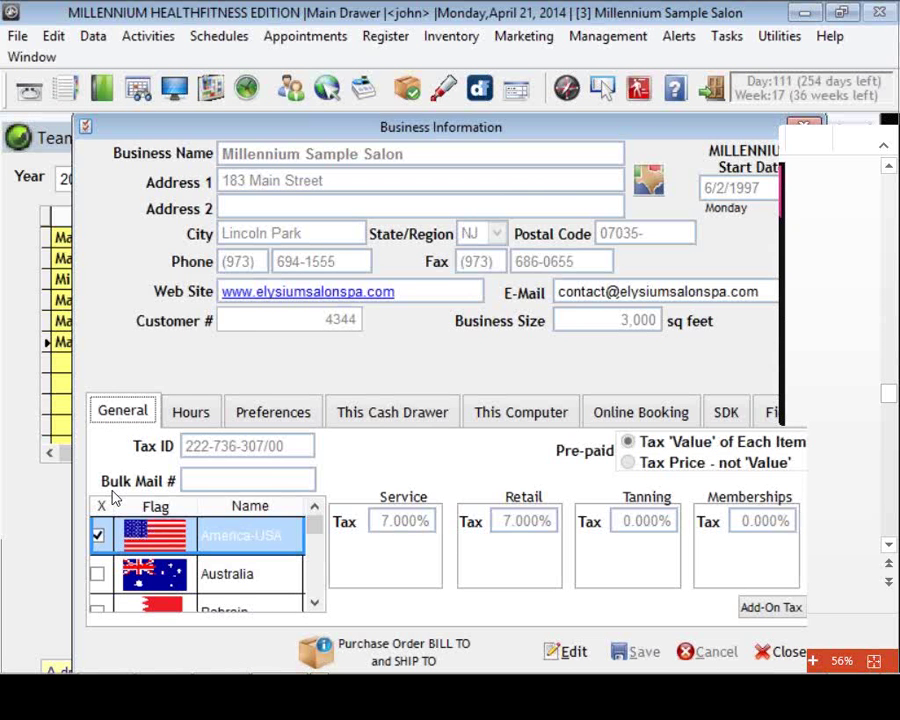
left_click(392, 412)
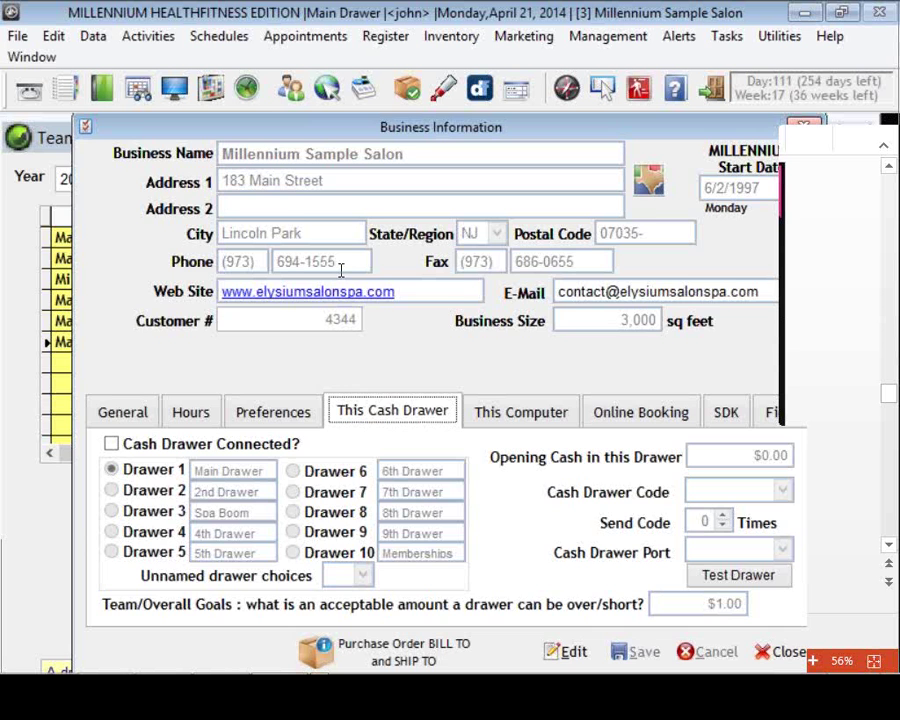
key("Escape")
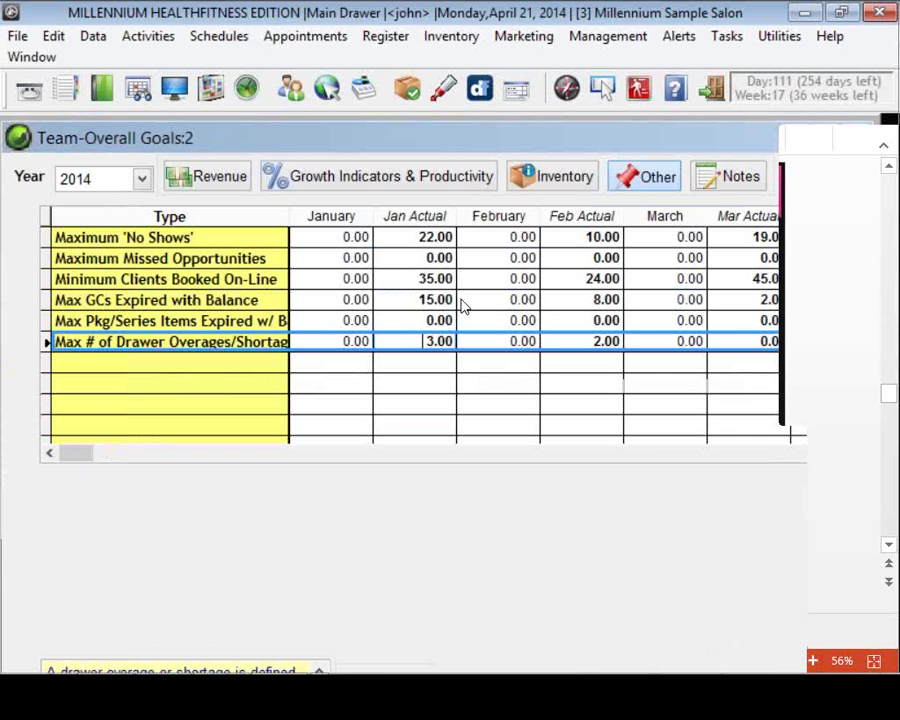
key("Tab")
key("Tab")
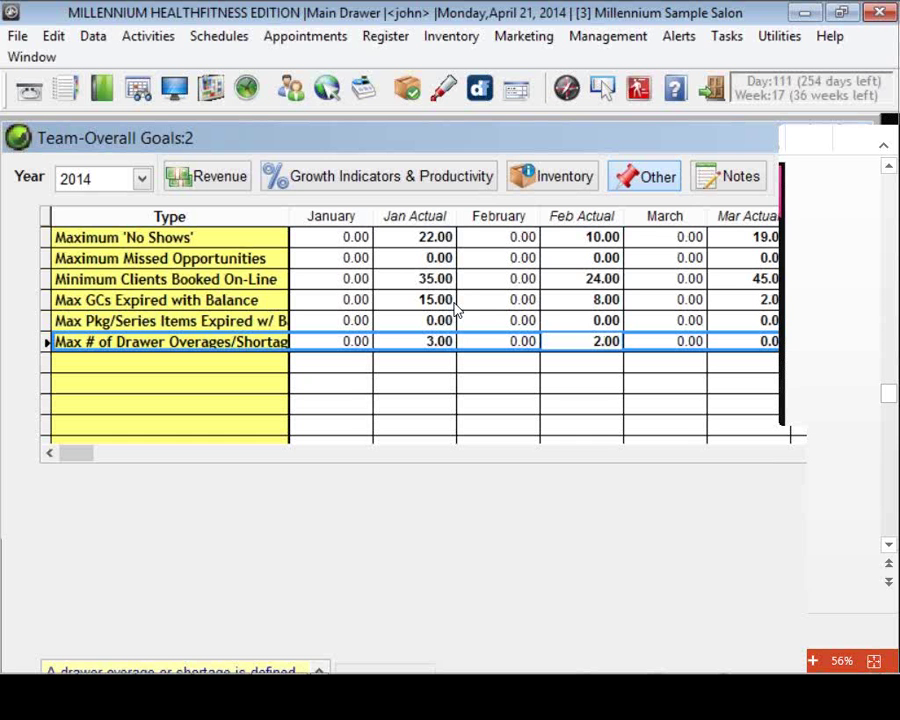
Open Reports & Graphs and select the MA200: Growth Indicators Analysis report in the Analytical category
left_click(638, 88)
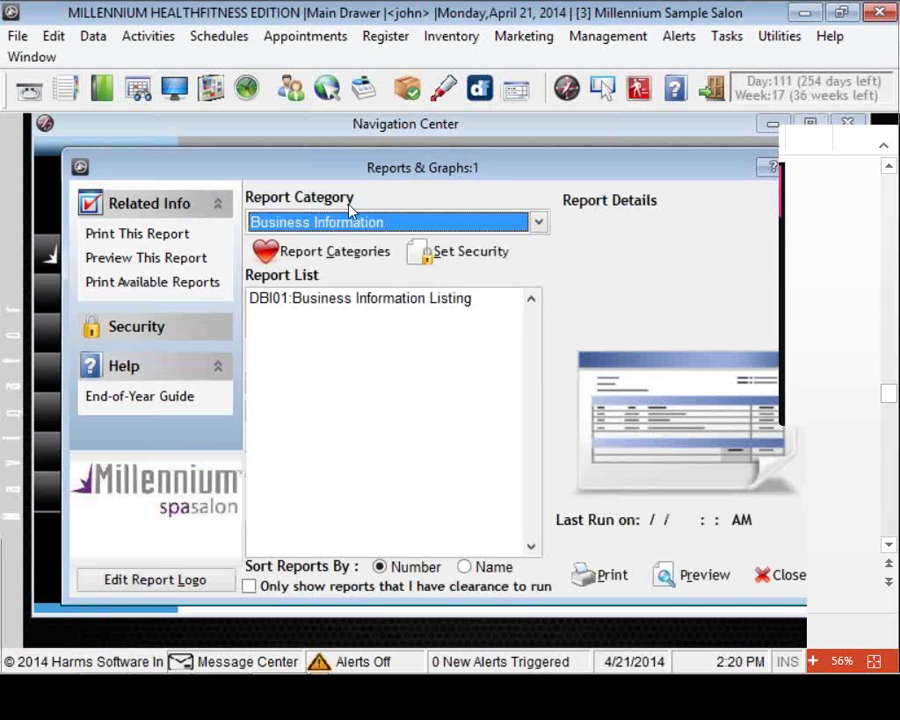
left_click(352, 221)
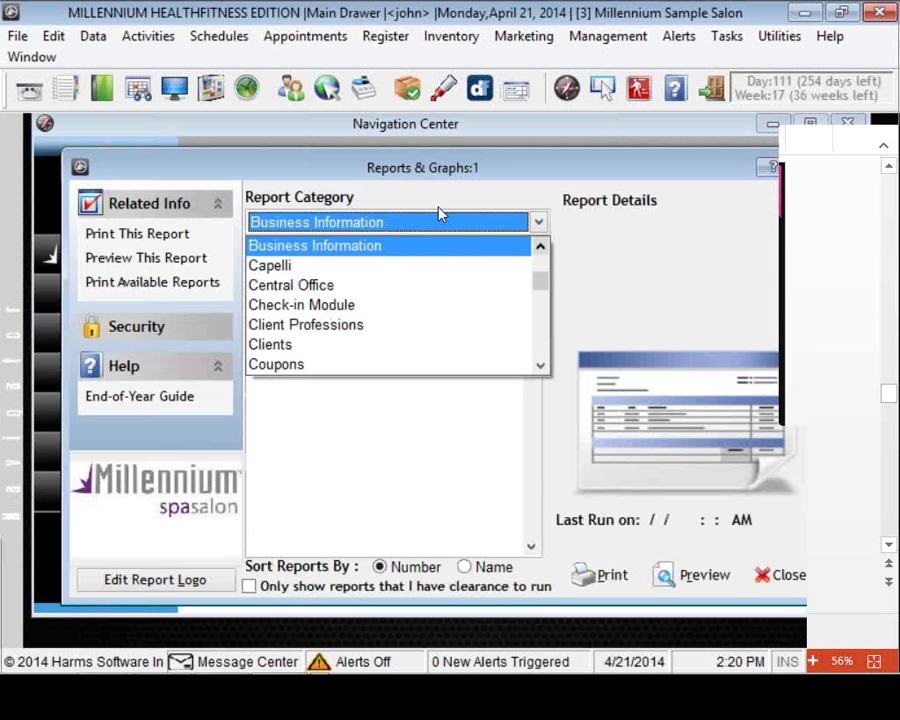
scroll(360, 280, "up", 3)
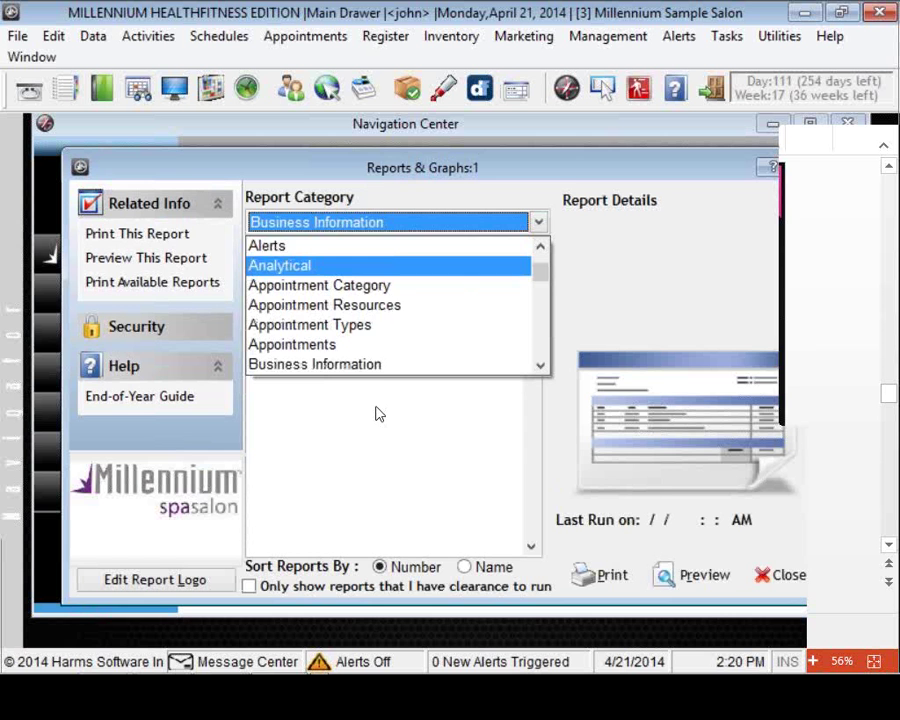
key("Return")
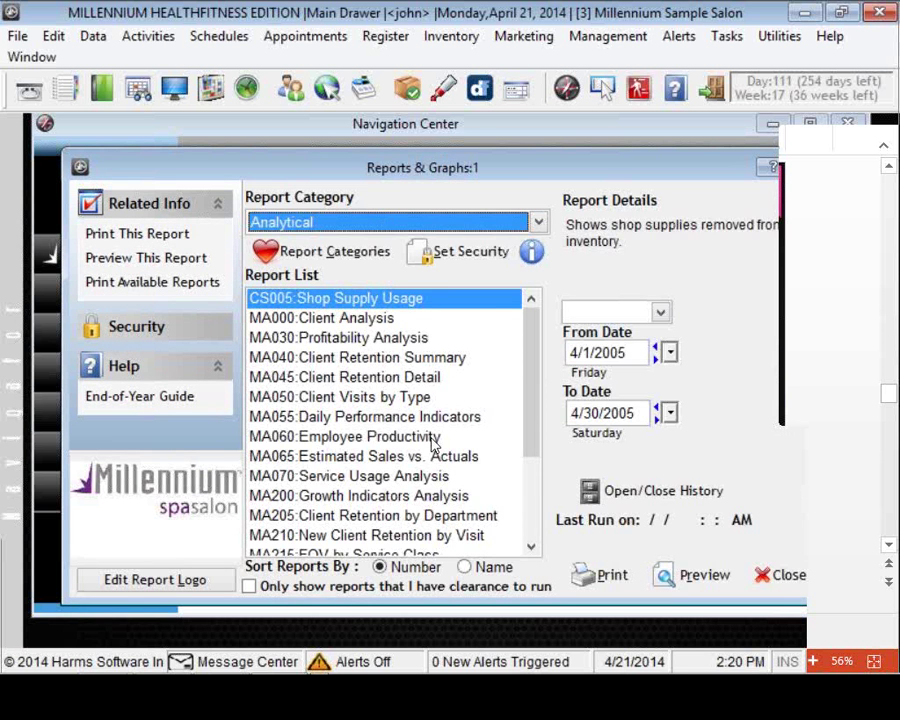
scroll(323, 400, "down", 2)
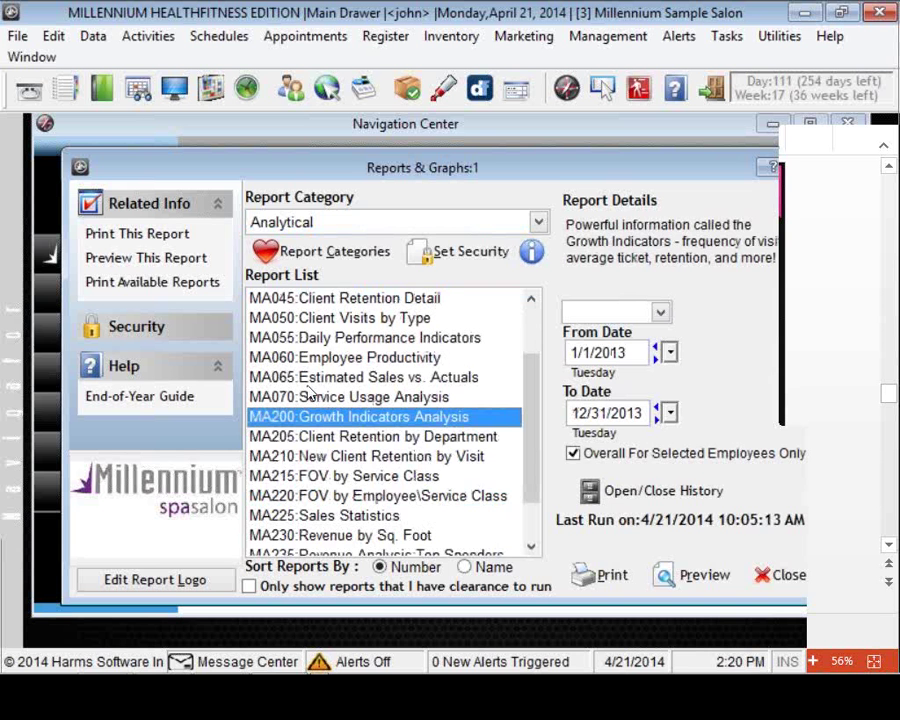
Preview the MA215 FOV by Service Class report for all service classes and repeat clients only, examine the FOV averages and close it
key("Down")
key("Down")
key("Down")
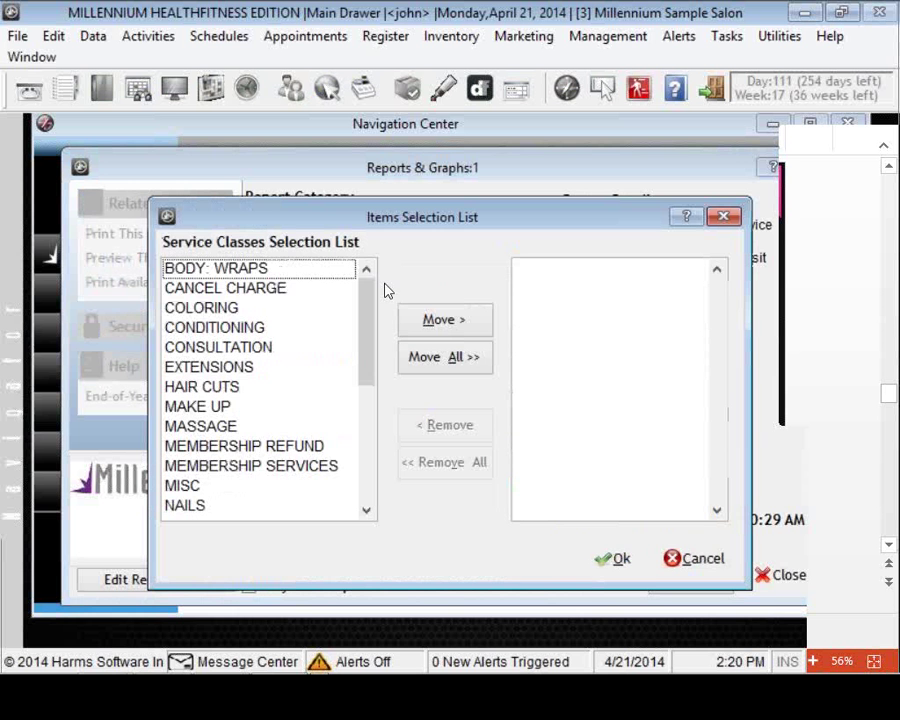
left_click(444, 357)
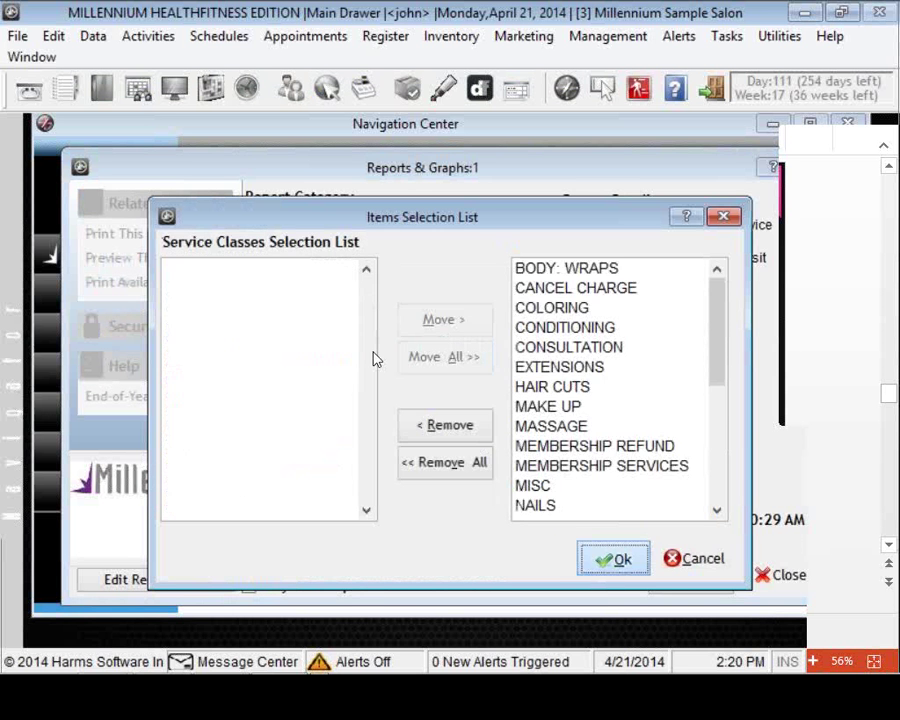
key("Return")
left_click(320, 376)
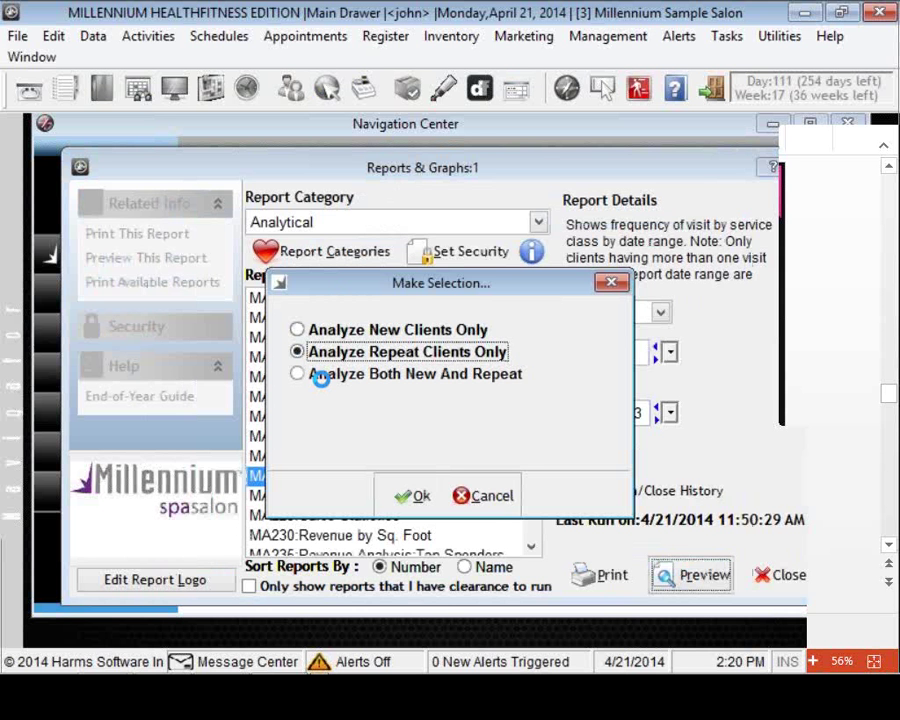
key("Return")
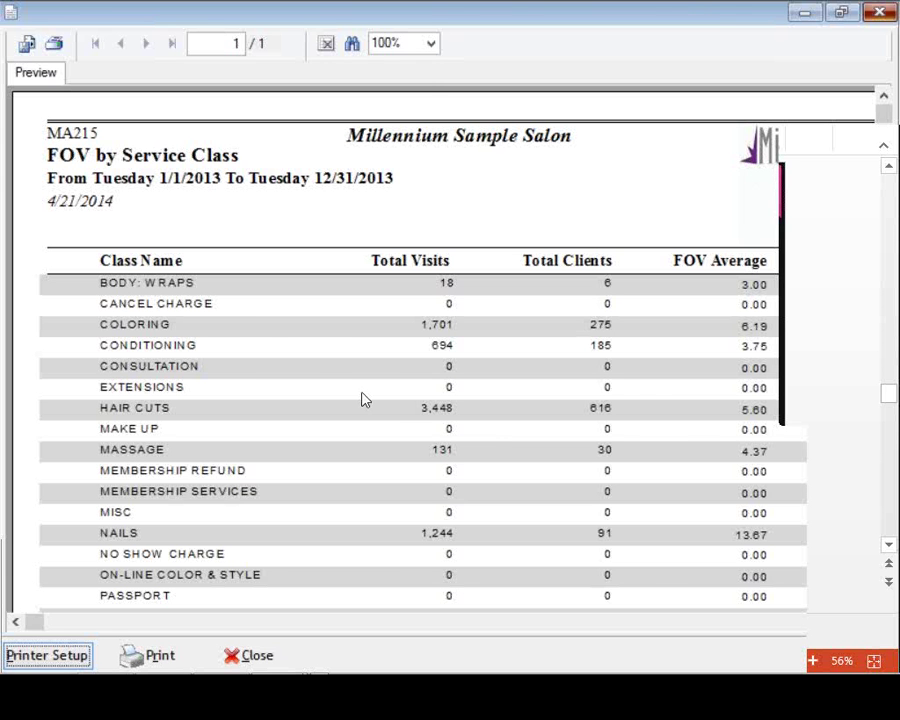
key("Escape")
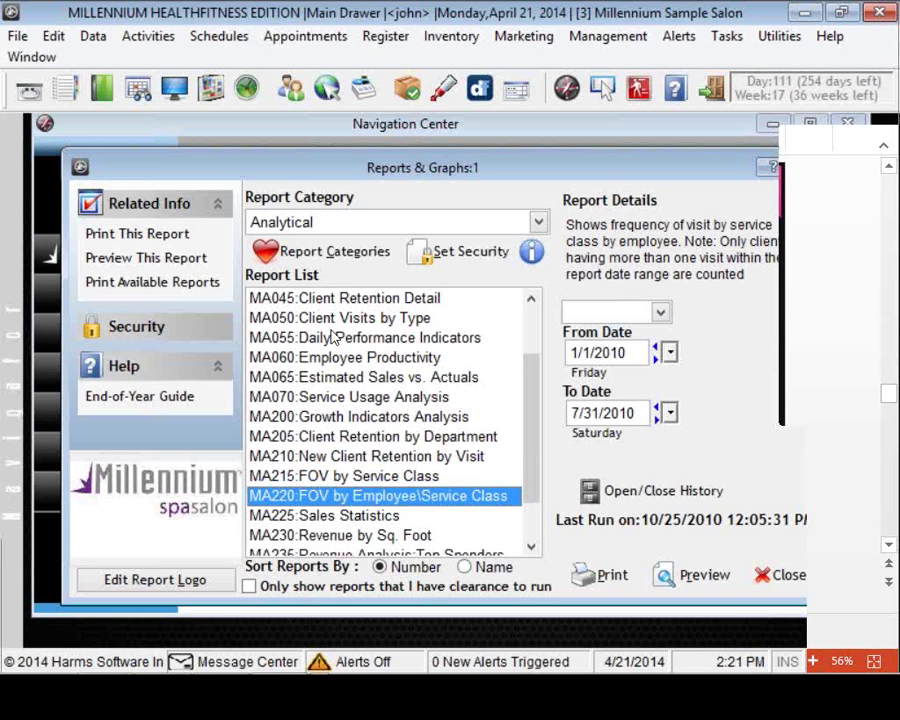
Start the MA200: Growth Indicators Analysis preview and include all employees with the Stylist classification
left_click(470, 416)
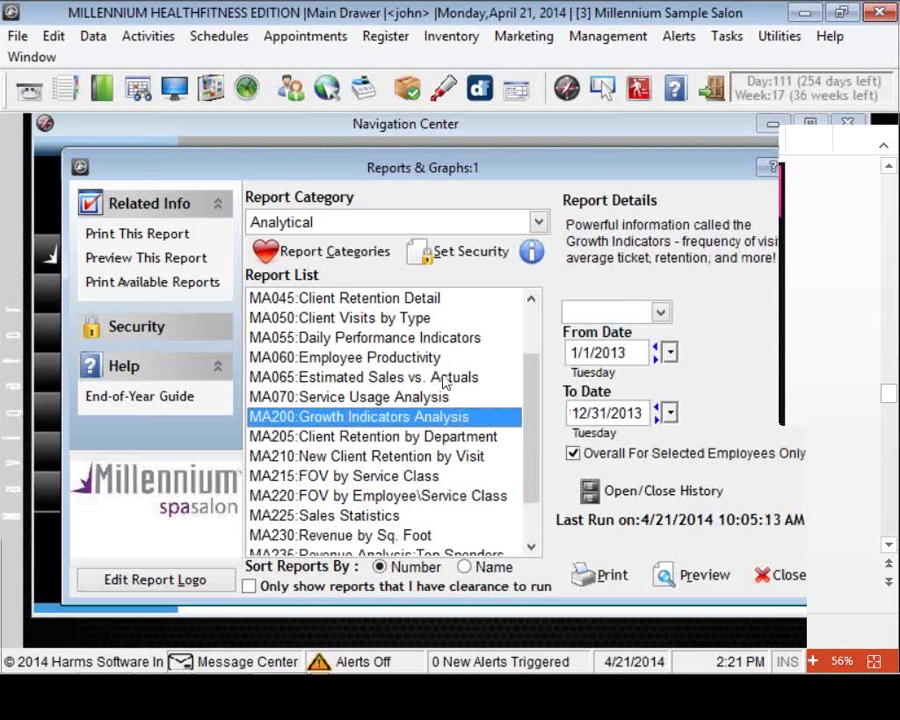
double_click(394, 416)
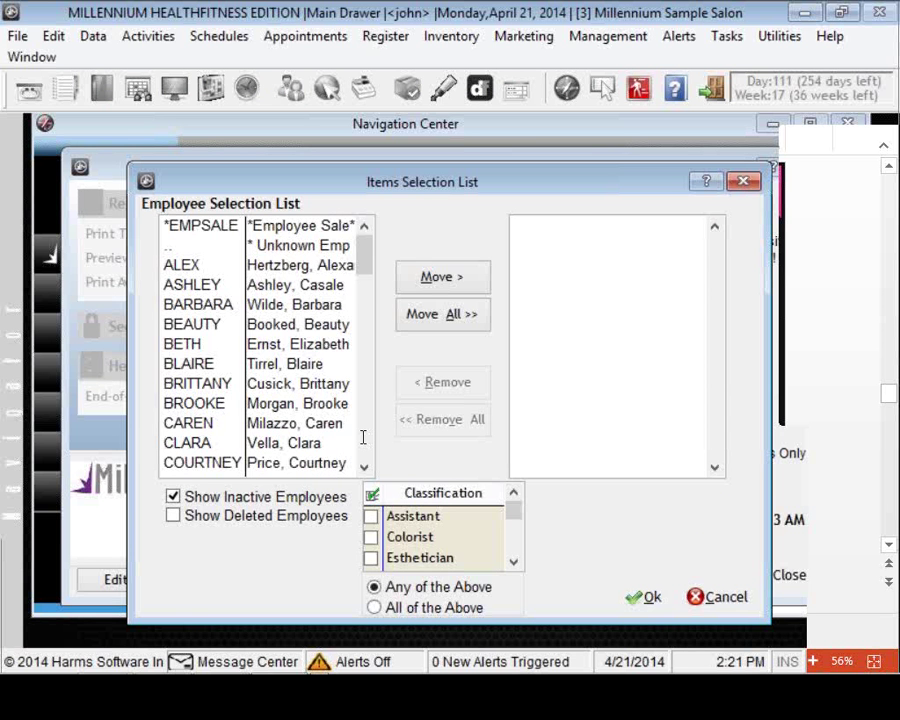
scroll(443, 537, "down", 3)
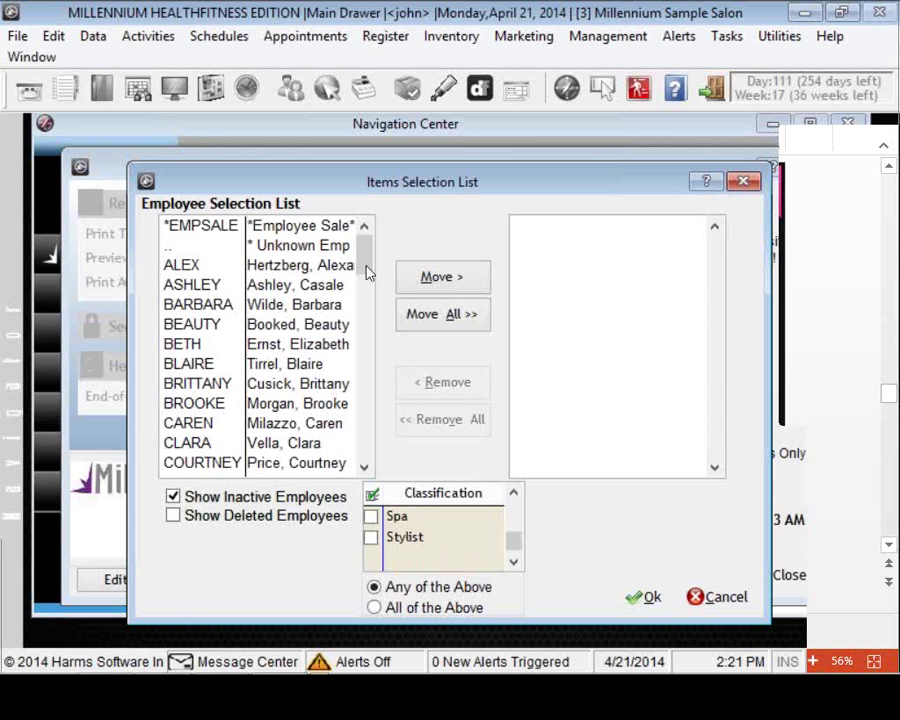
left_click(371, 537)
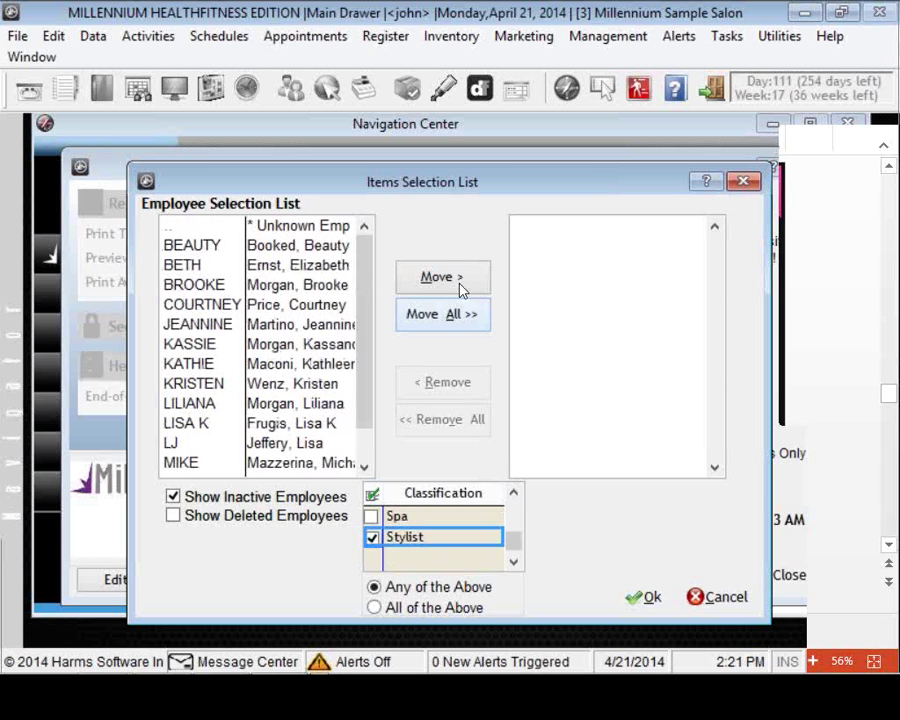
left_click(452, 314)
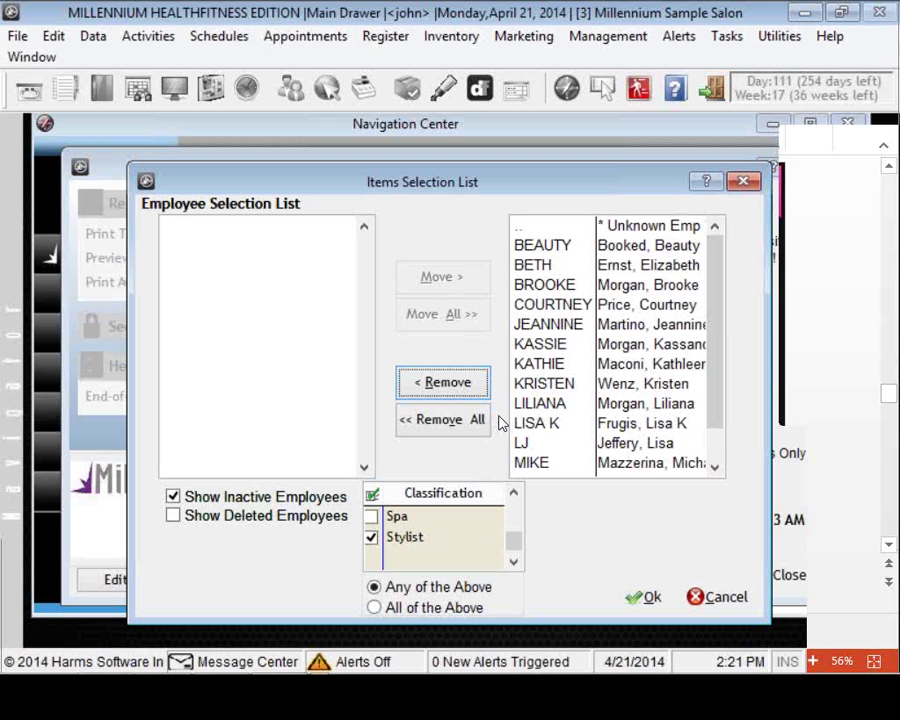
left_click(514, 490)
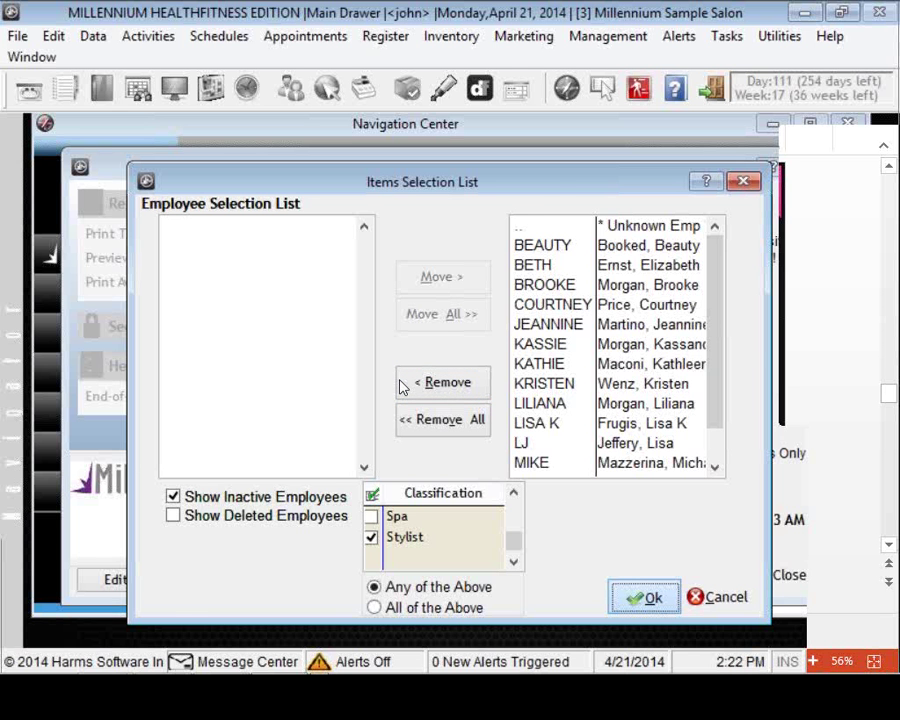
key("Return")
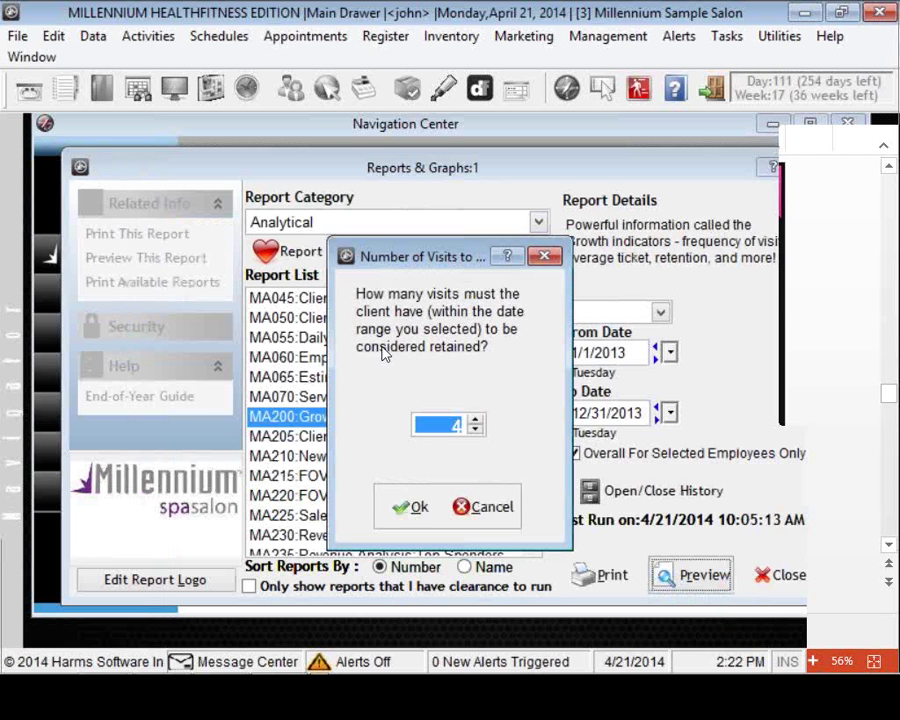
Set the visits required for retention to 3, generate the Growth Indicators report and hide its employee list
type("3")
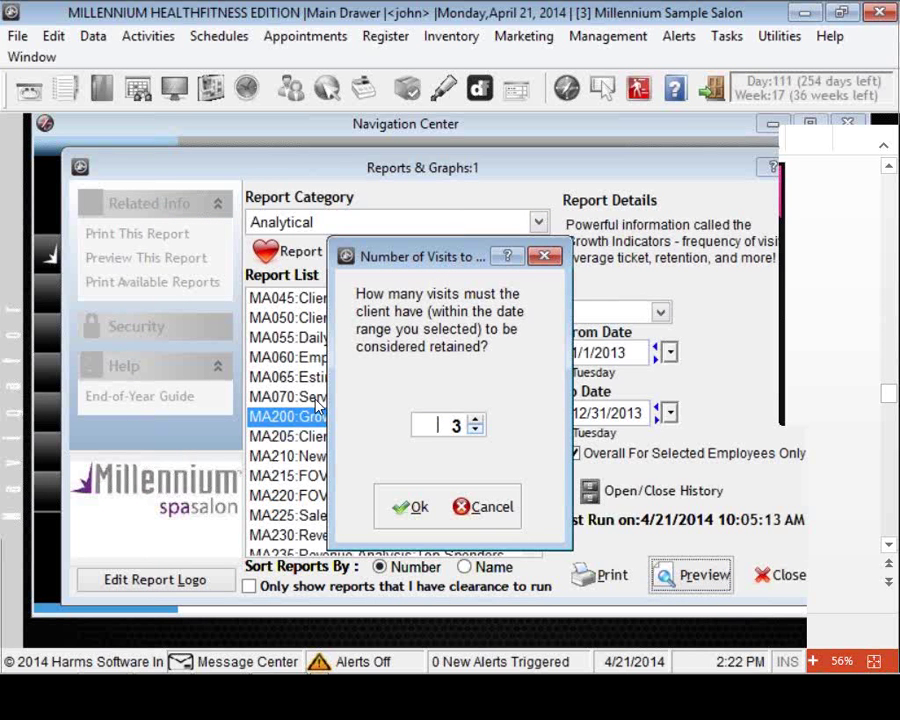
key("Return")
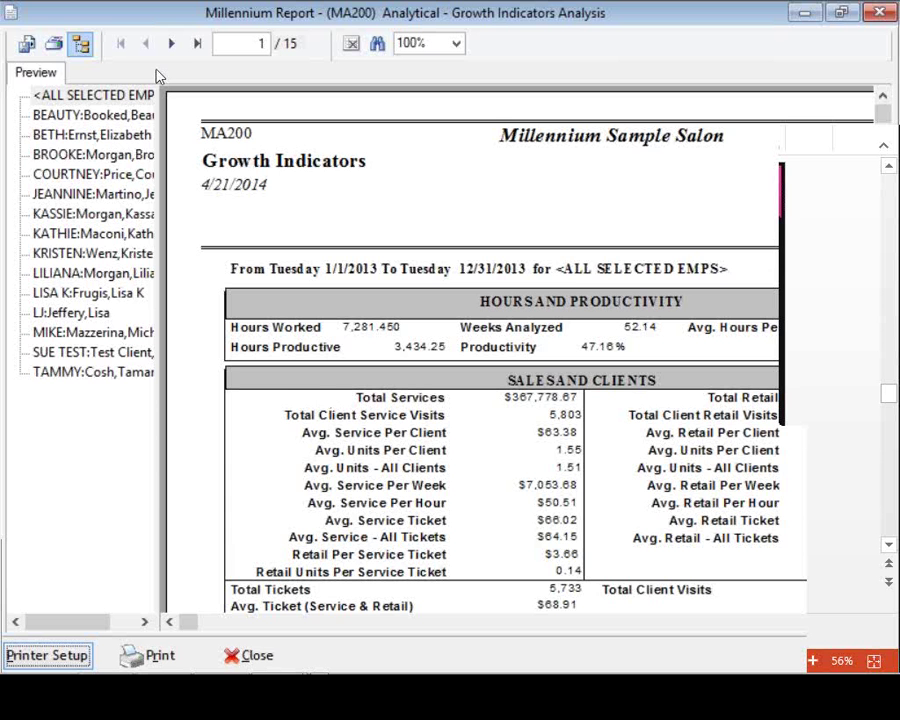
left_click(72, 46)
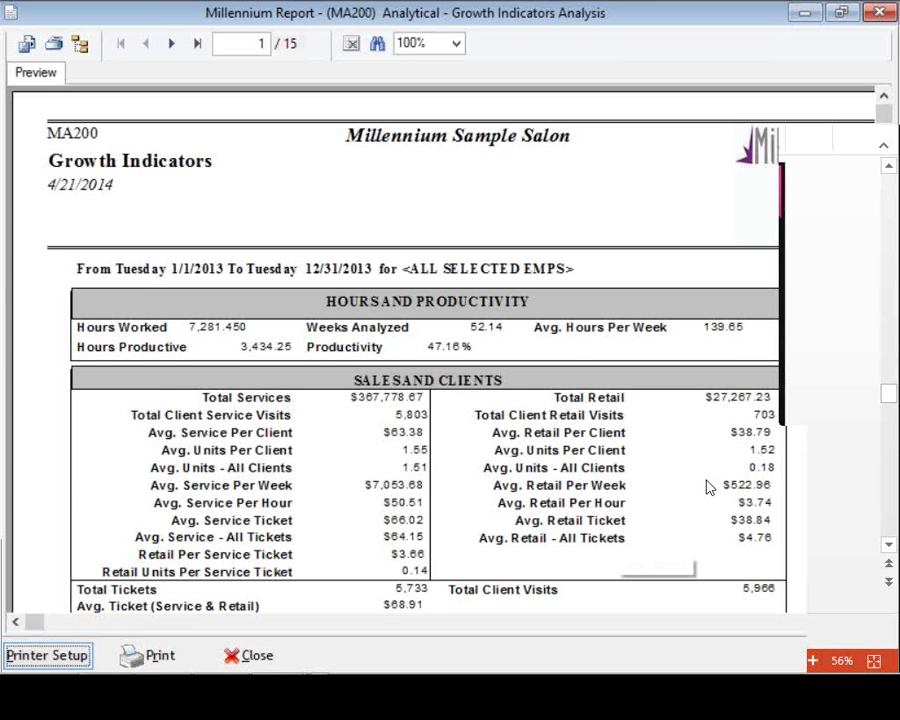
Examine the overall page for all selected employees, from sales and client averages through retention and prebook to the monthly sales charts
scroll(708, 487, "down", 2)
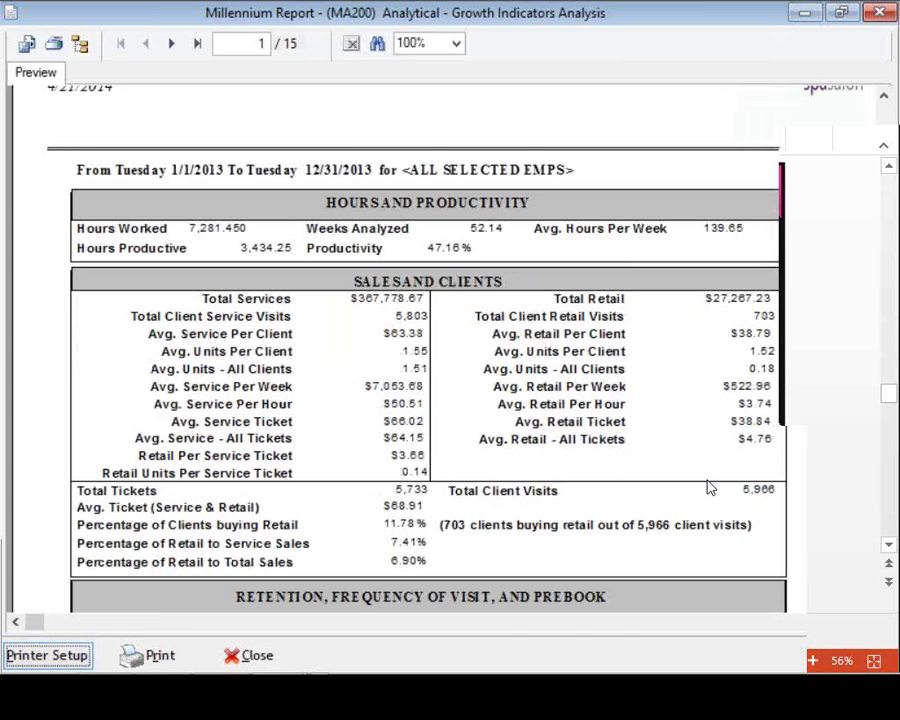
scroll(708, 487, "down", 1)
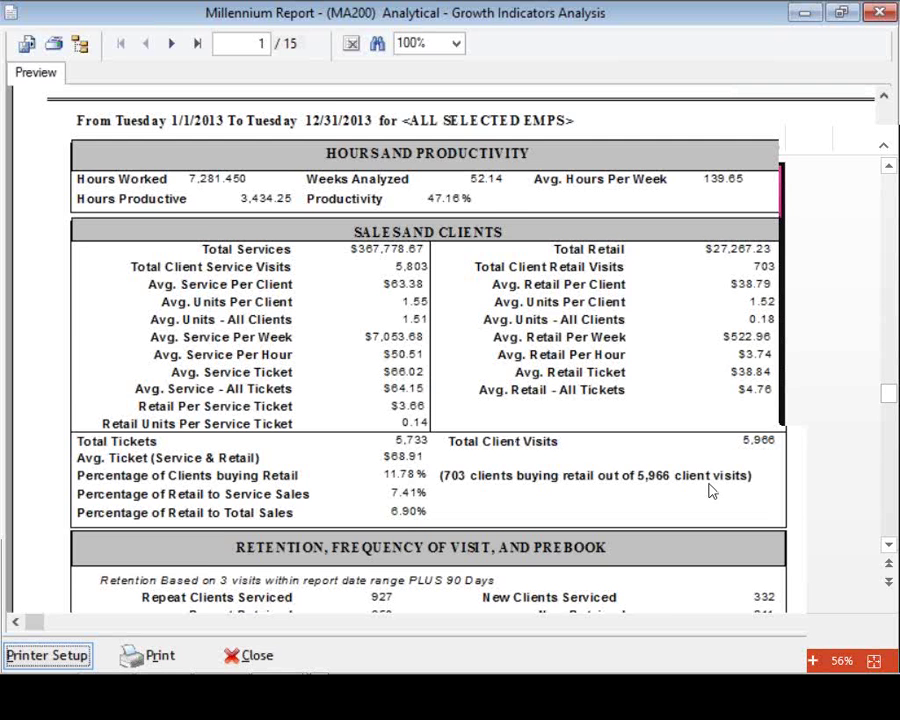
scroll(422, 240, "down", 2)
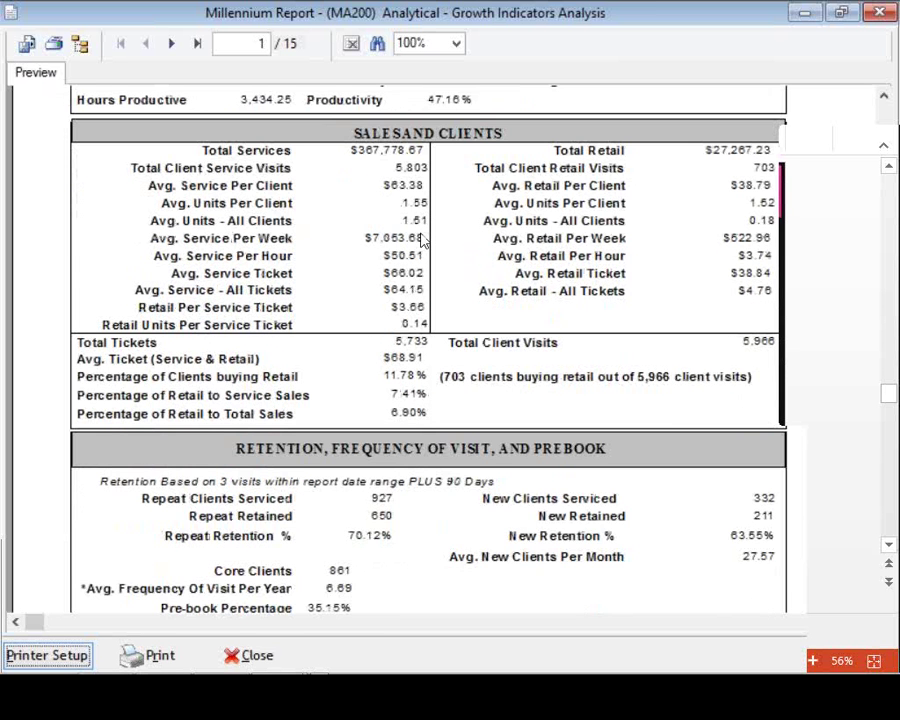
scroll(422, 240, "down", 1)
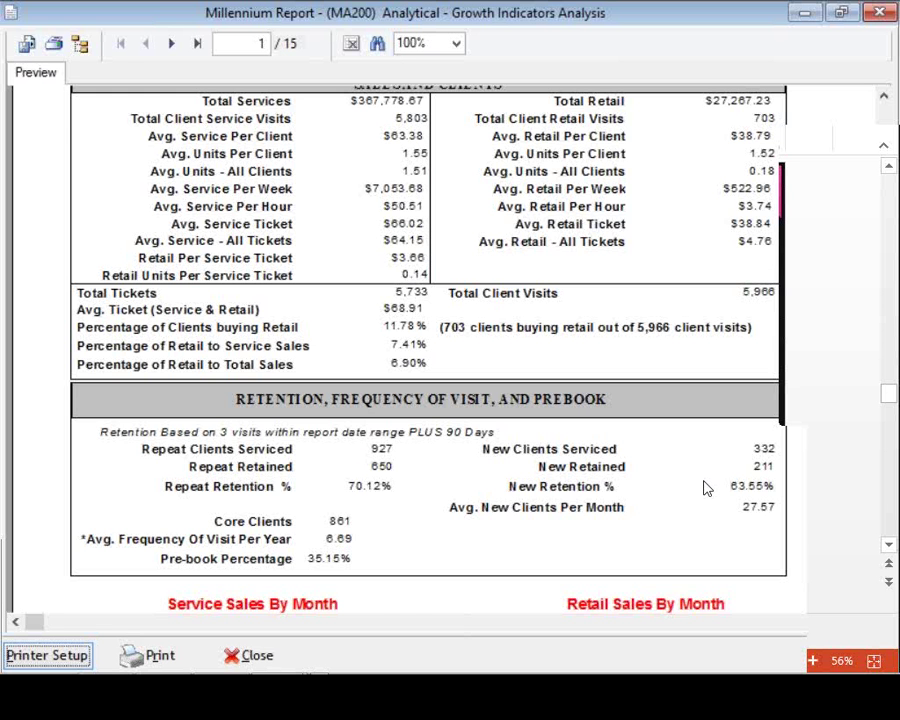
scroll(706, 488, "down", 1)
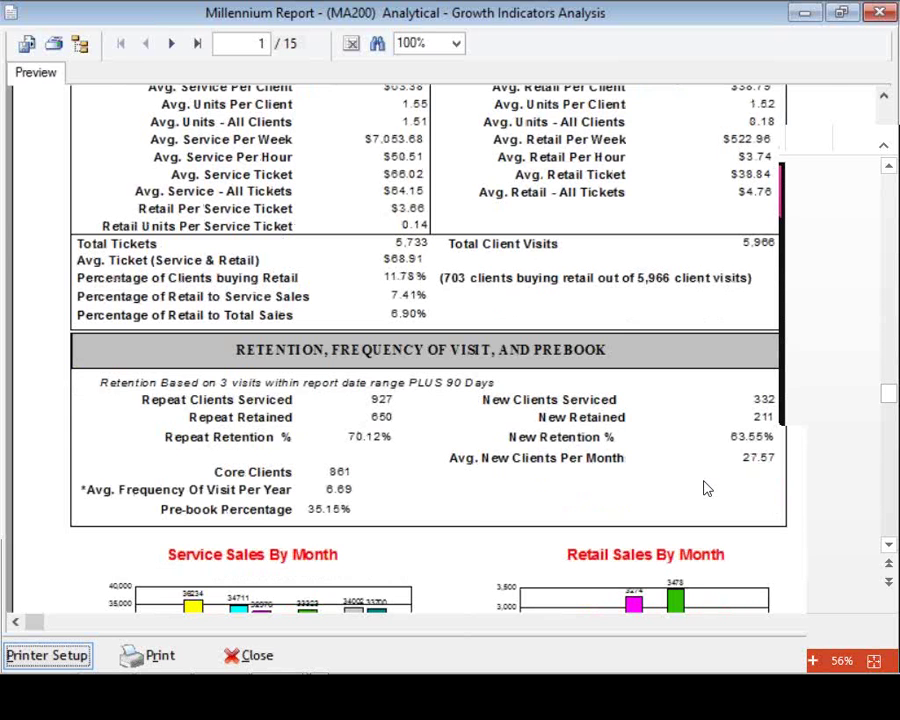
scroll(706, 488, "down", 3)
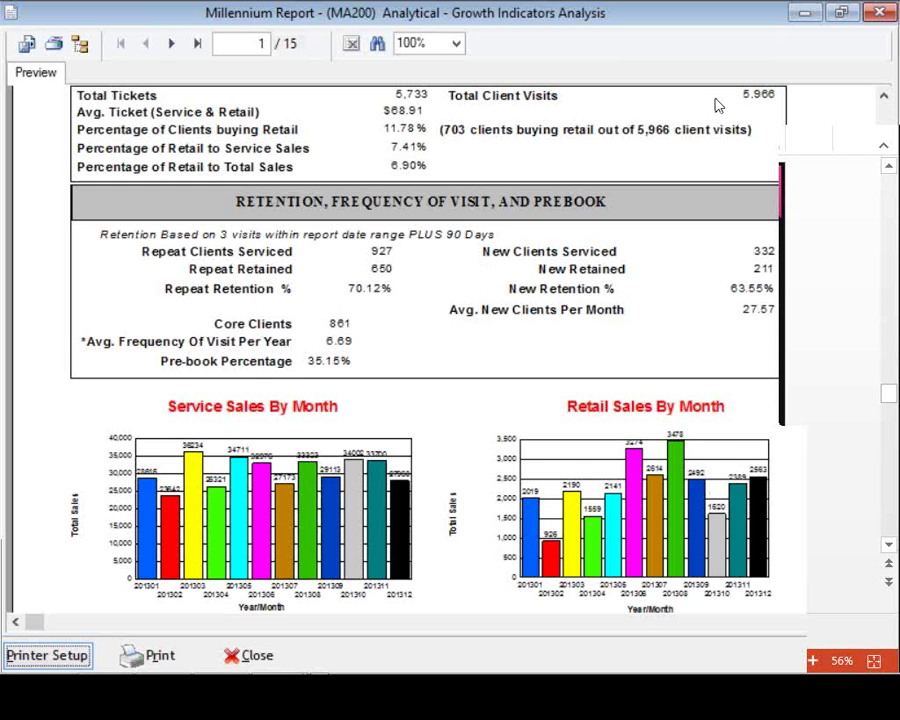
scroll(715, 105, "up", 5)
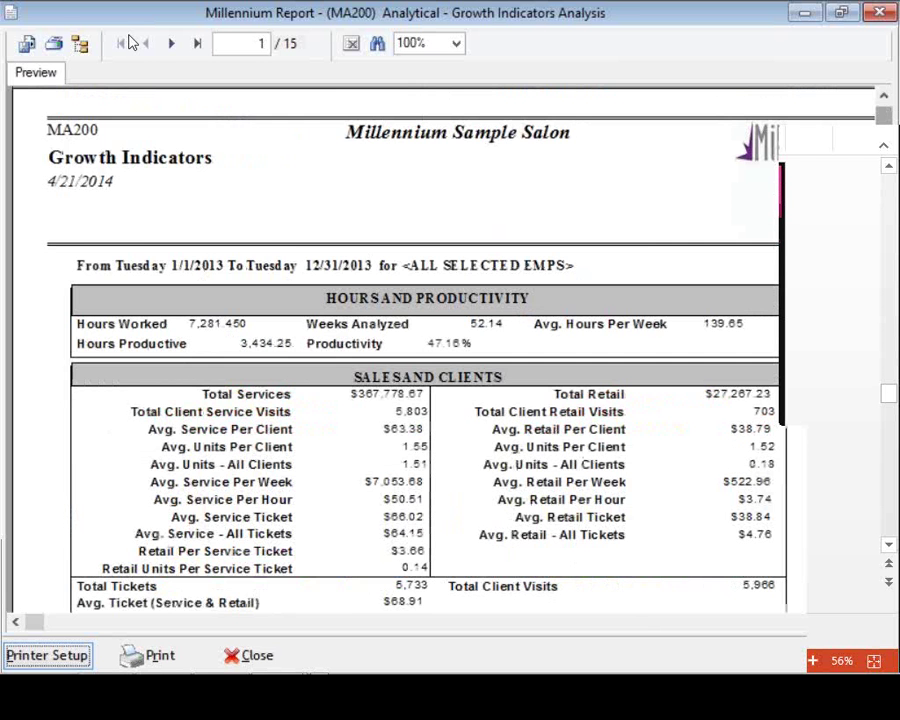
Page through the individual stylists' growth indicators up to page 8 of the report
left_click(171, 43)
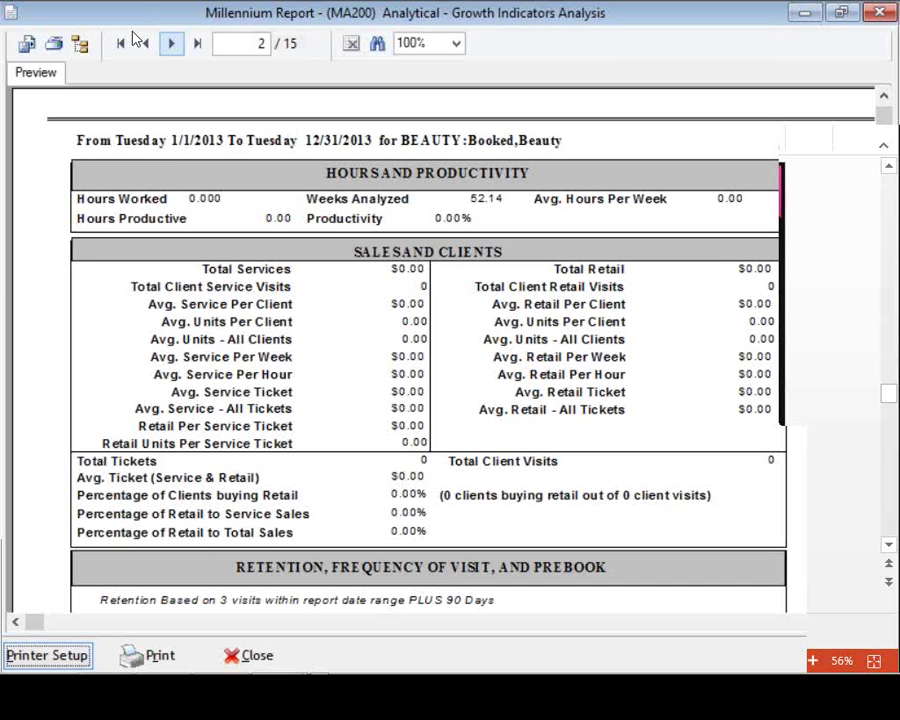
left_click(171, 43)
left_click(171, 43)
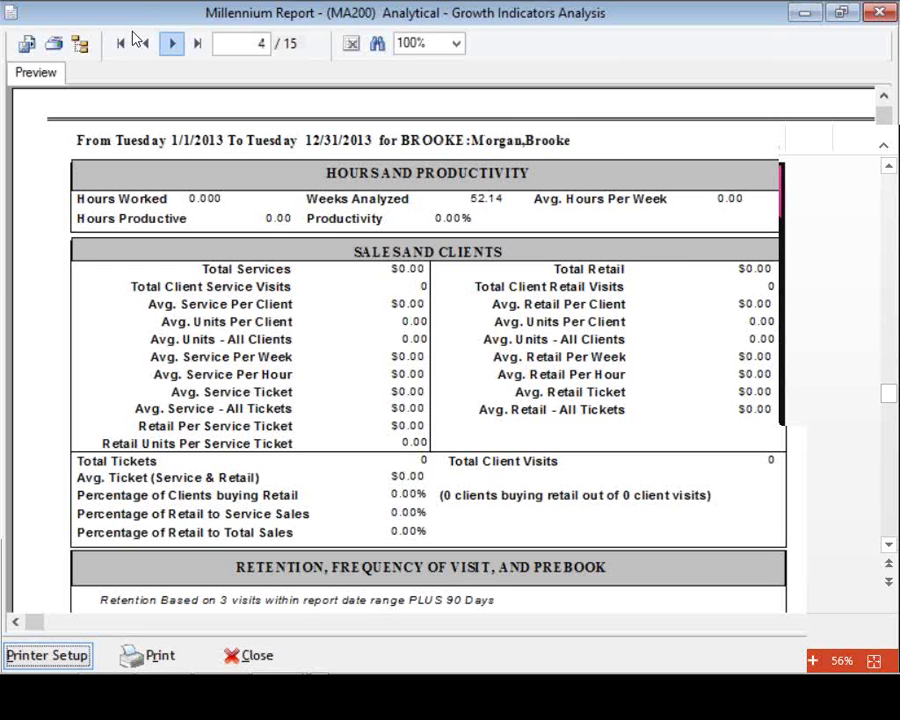
left_click(171, 43)
left_click(171, 43)
left_click(171, 43)
left_click(171, 43)
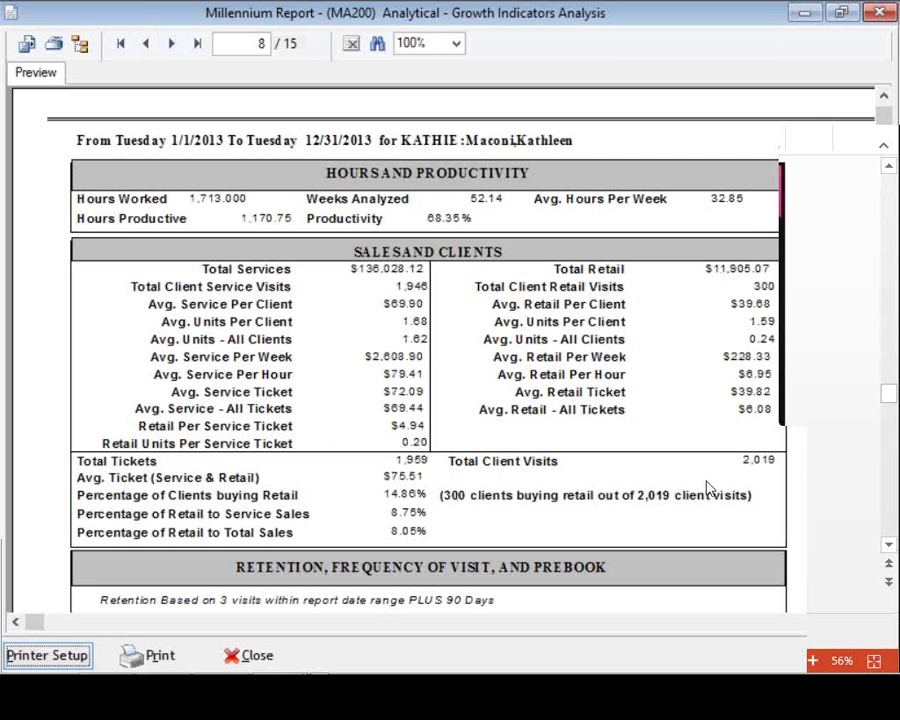
Examine the page 8 stylist's sales, retention, pre-book percentage and monthly sales charts, and close the report preview
scroll(708, 488, "down", 1)
scroll(706, 488, "down", 2)
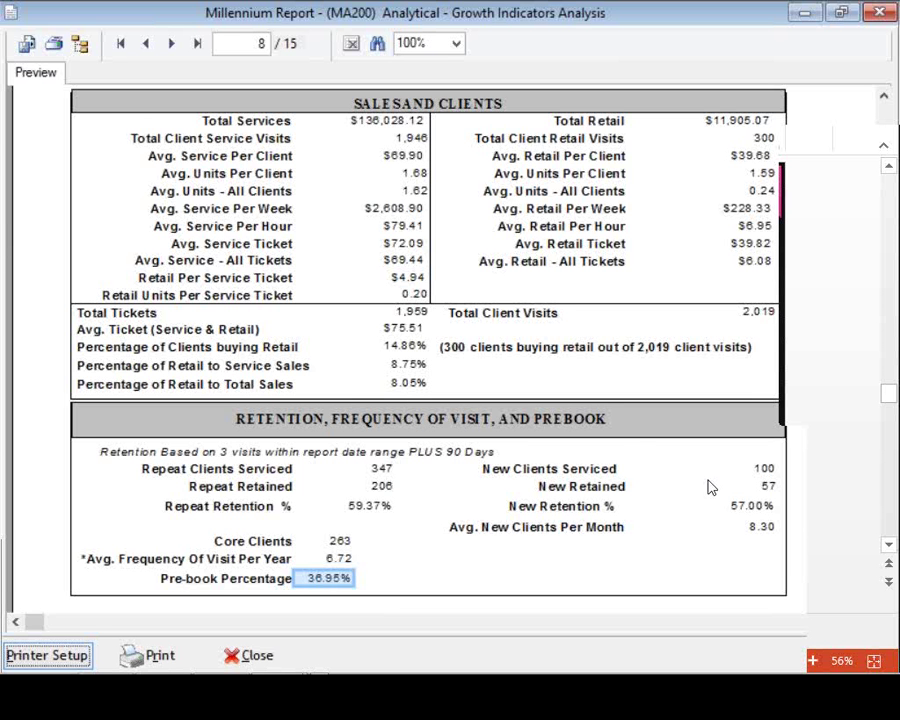
scroll(708, 487, "down", 1)
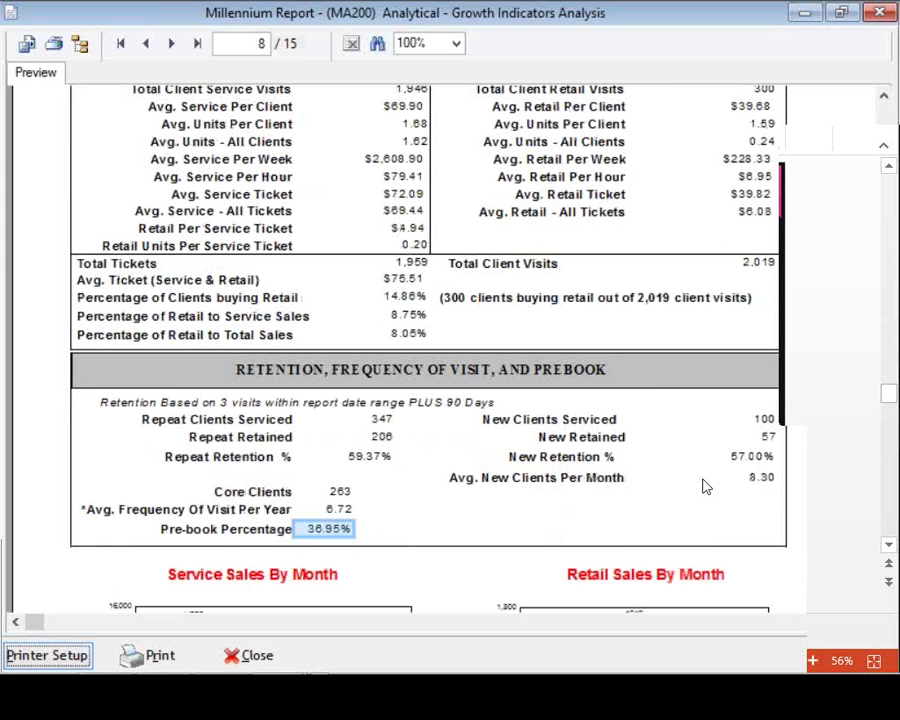
scroll(706, 487, "down", 4)
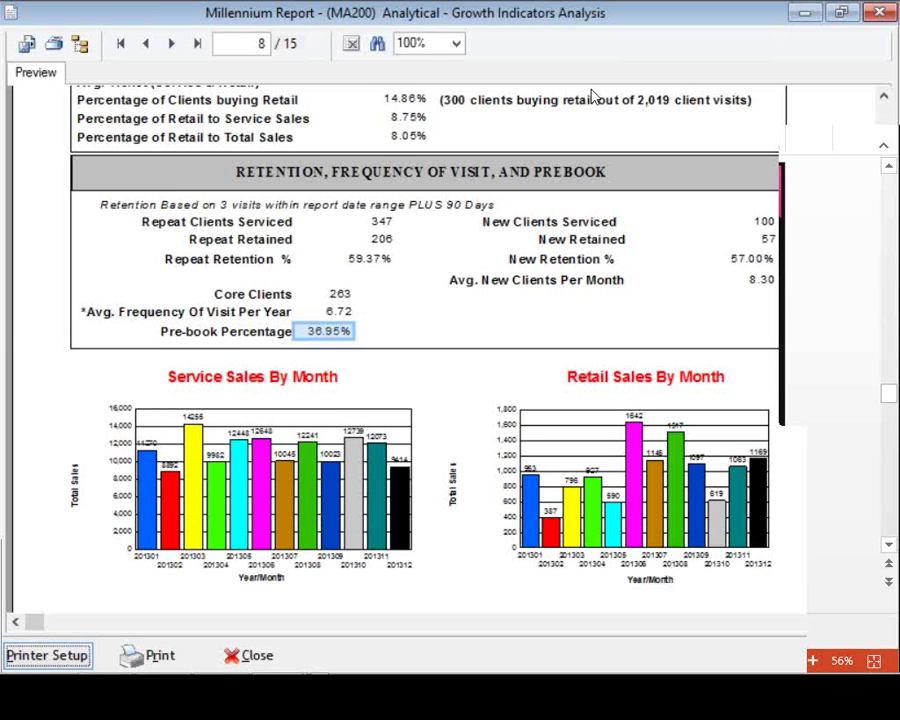
scroll(593, 96, "up", 3)
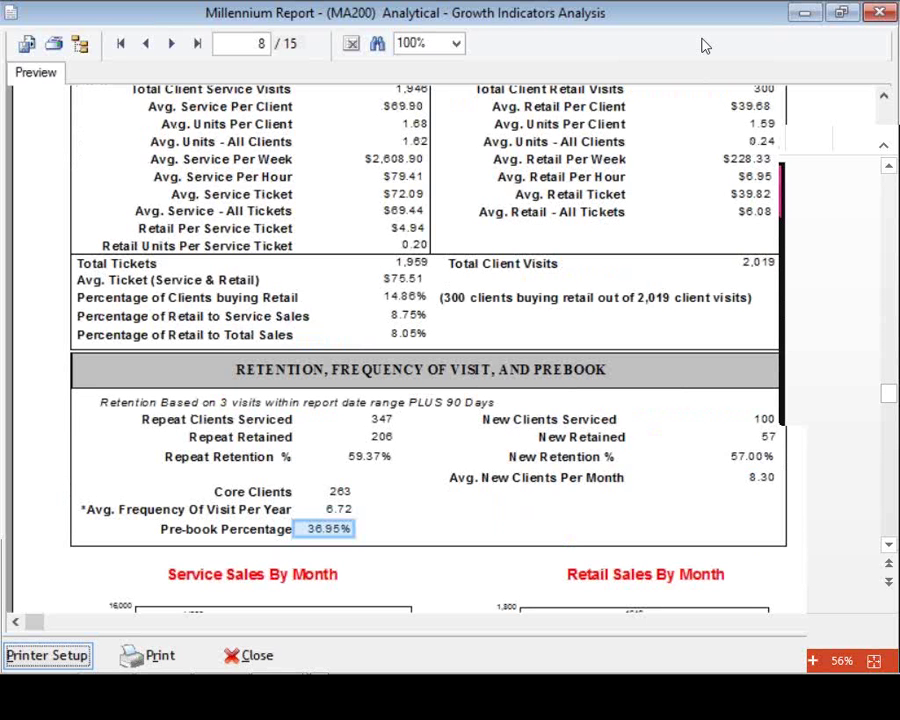
scroll(629, 174, "up", 3)
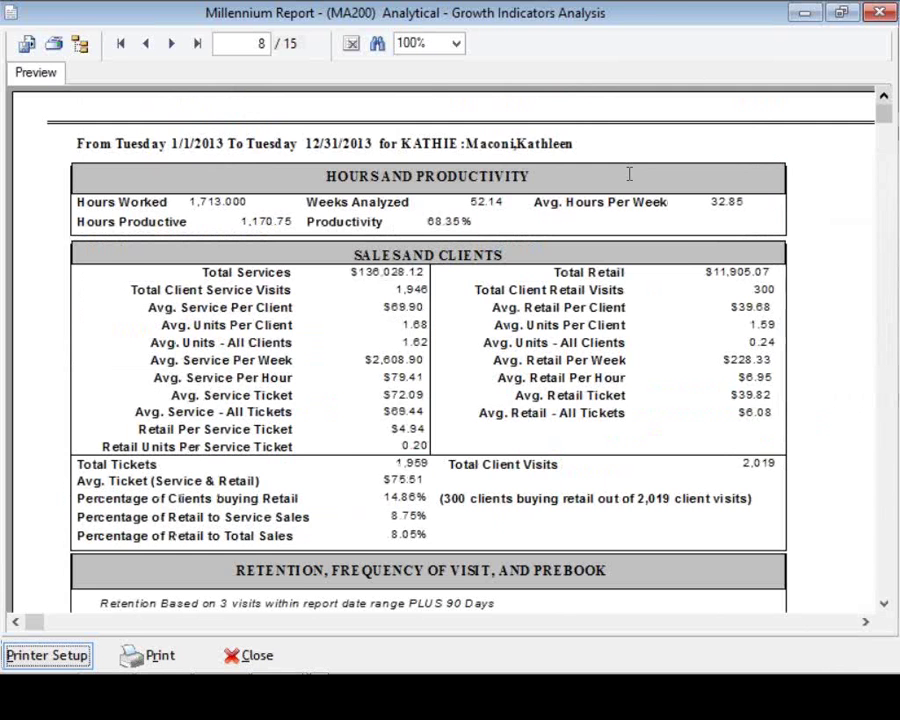
key("Escape")
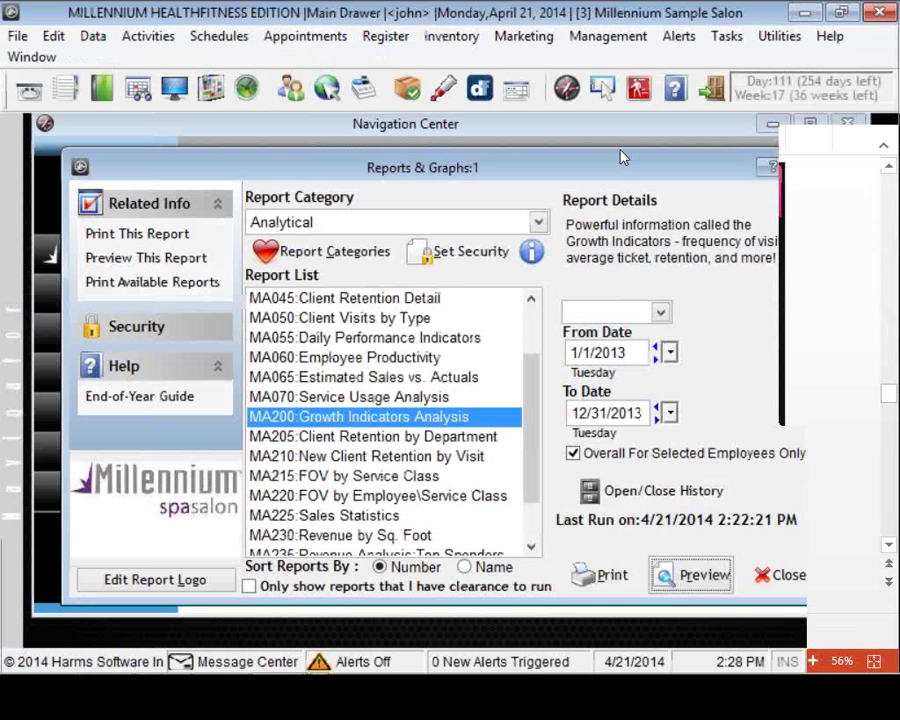
Switch to the PowerPoint presentation, review the team goals slides 13 and 14, and return to the Millennium reports
key("alt+Tab")
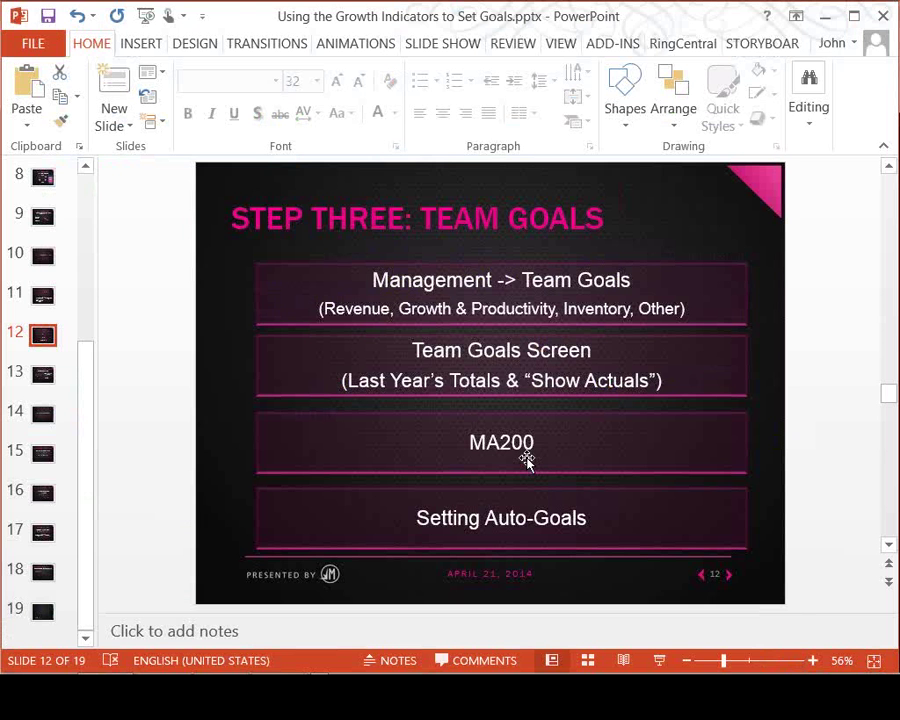
left_click(42, 378)
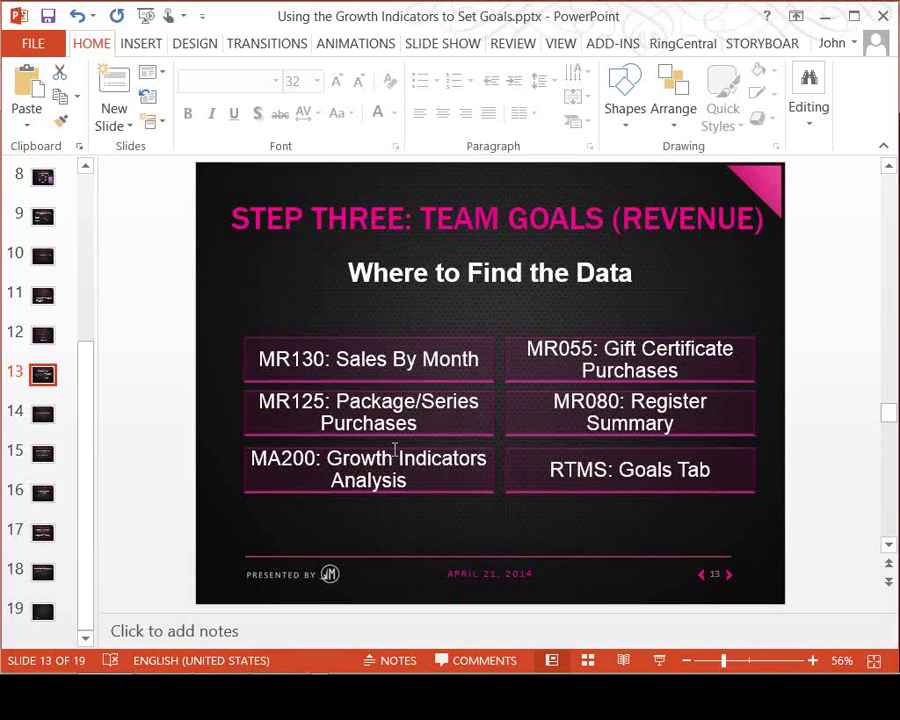
left_click(44, 415)
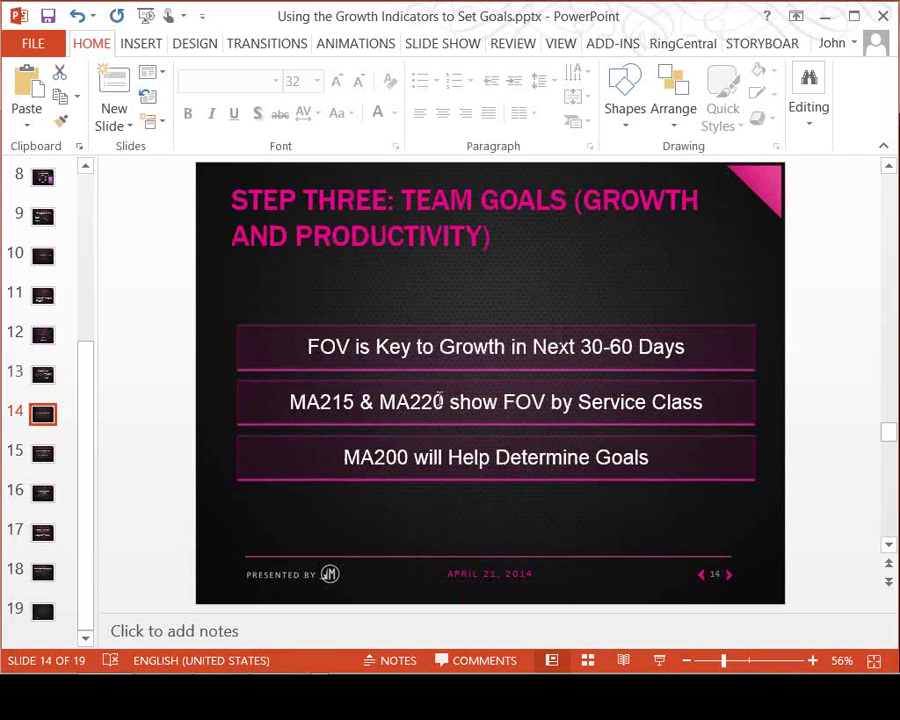
key("alt+Tab")
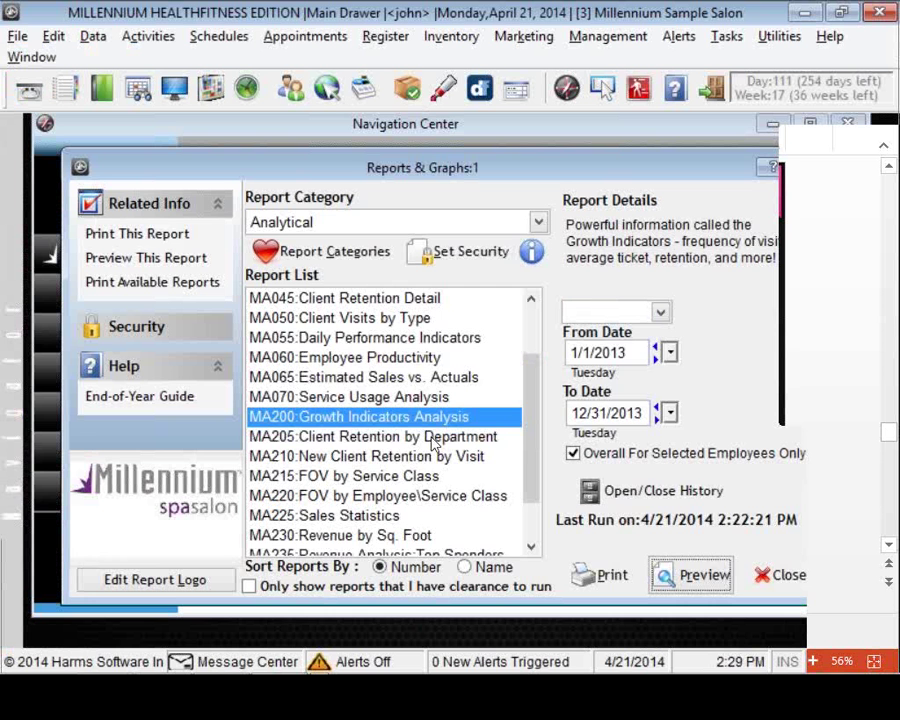
Look through the remaining analytical reports down to MA240: Lifetime Client Value and select MA210: New Client Retention by Visit
scroll(433, 447, "down", 1)
scroll(433, 447, "down", 2)
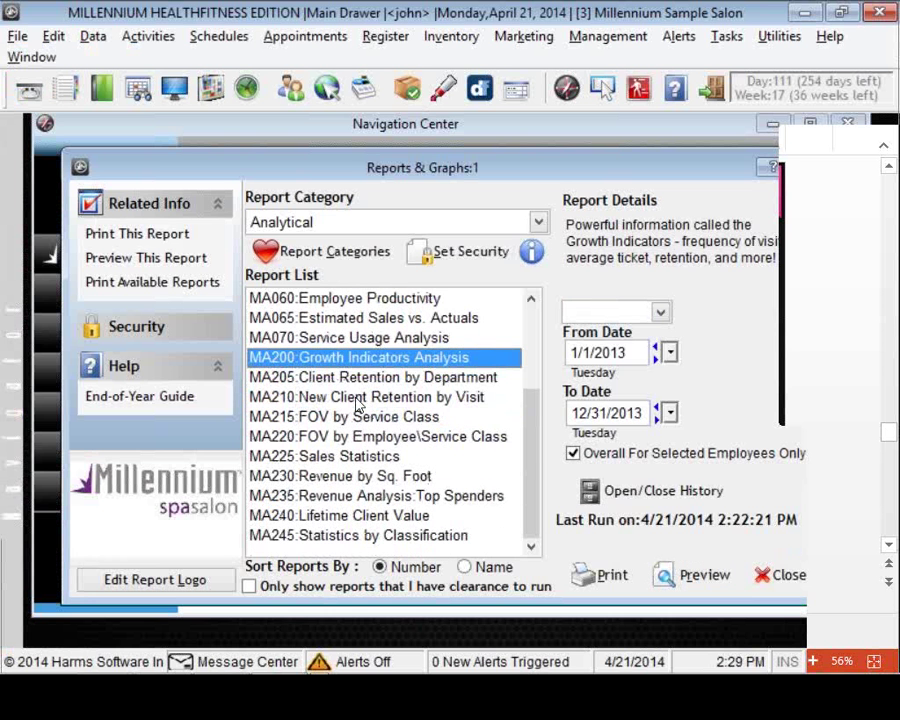
key("Down")
key("Down")
key("Down")
key("Down")
key("Down")
key("Down")
key("Down")
key("Down")
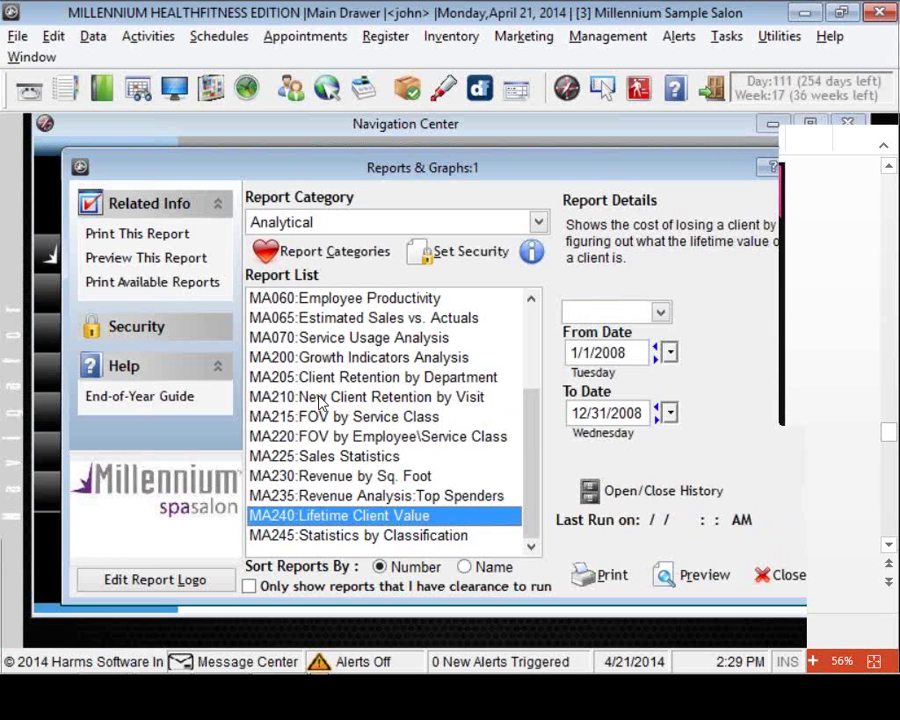
key("Up")
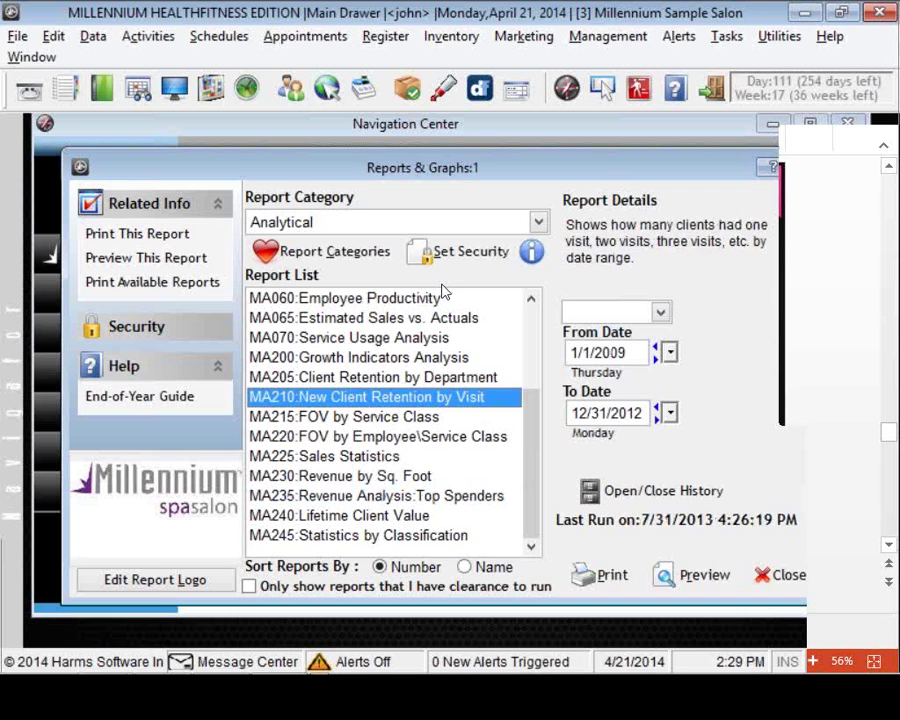
Set the New Client Retention by Visit report's date range to Last Year and preview the report
left_click(578, 313)
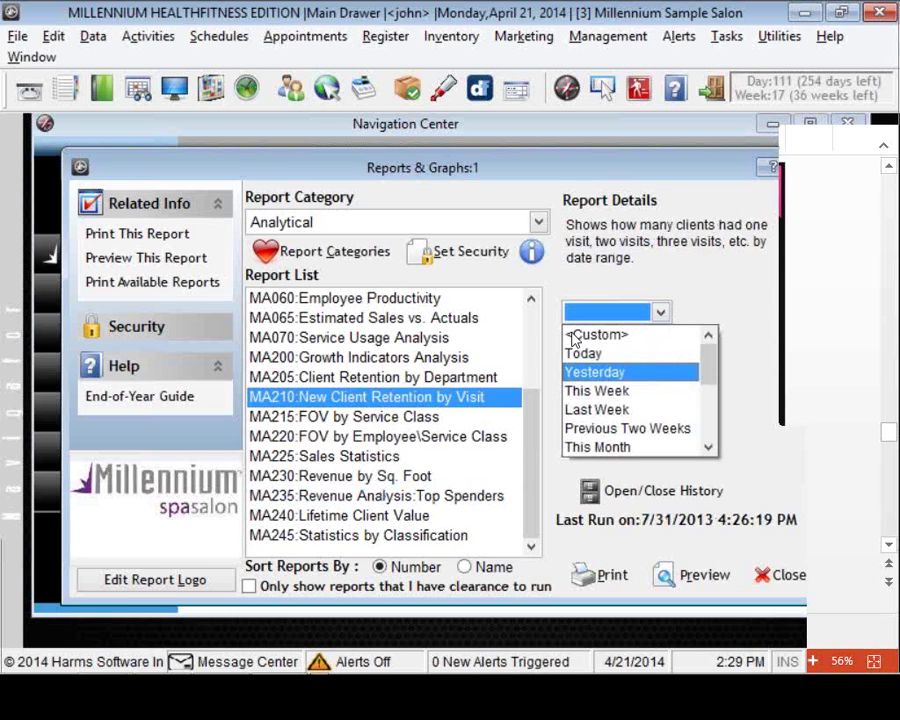
scroll(574, 340, "down", 2)
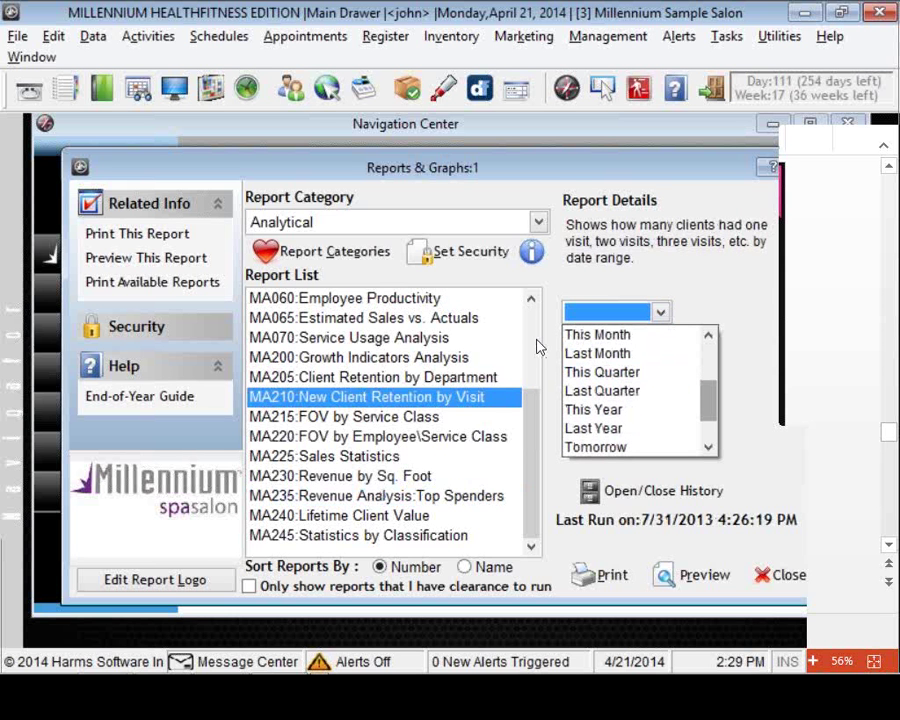
scroll(570, 353, "down", 1)
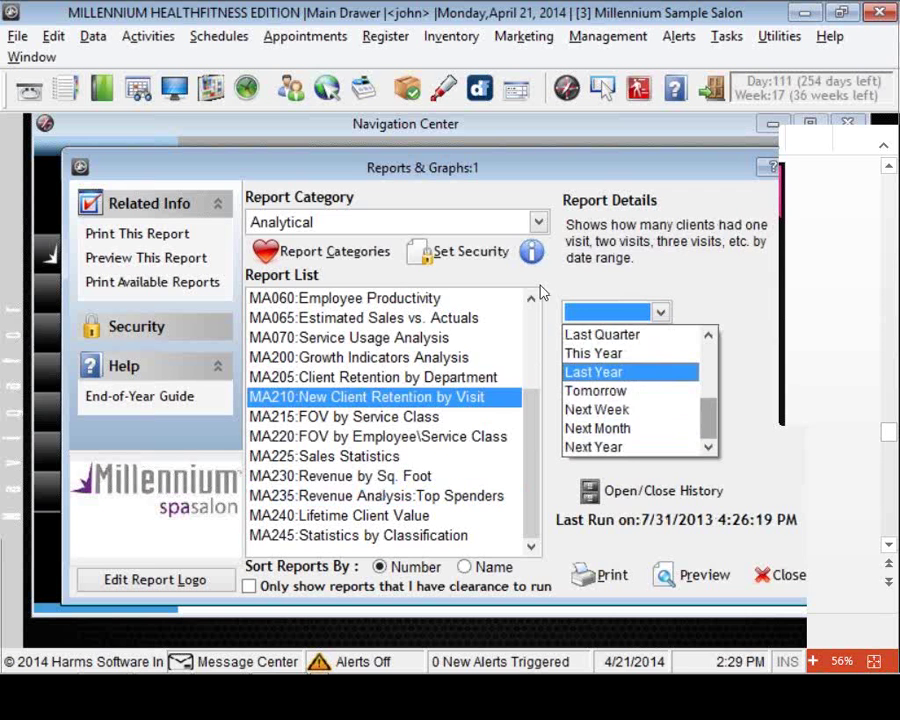
left_click(590, 369)
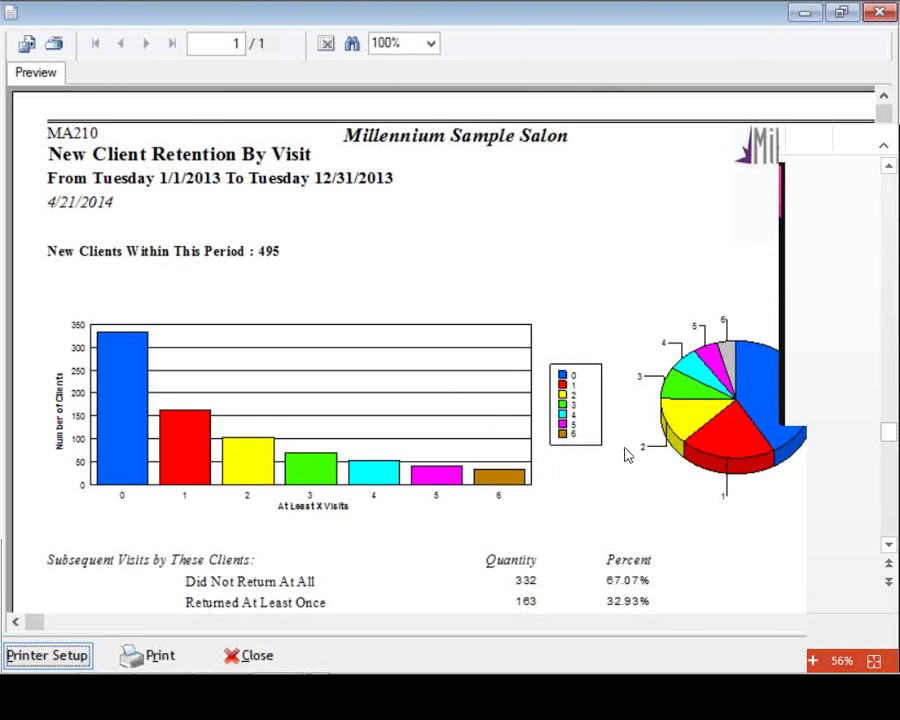
Examine the new clients' subsequent-visit quantities and percentages, and close the preview and the Reports & Graphs window
scroll(395, 466, "down", 3)
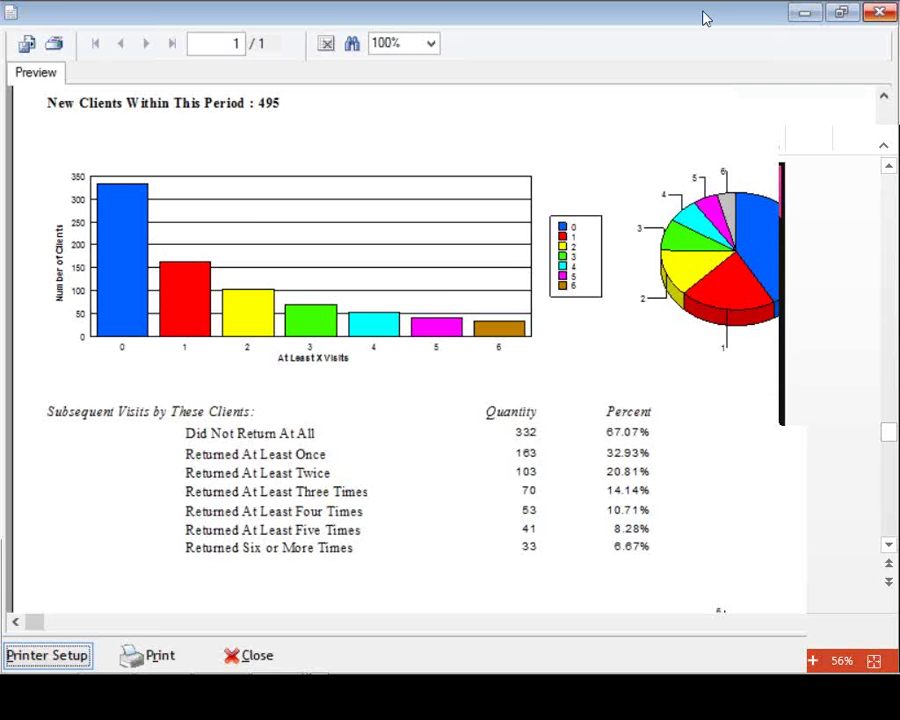
key("Escape")
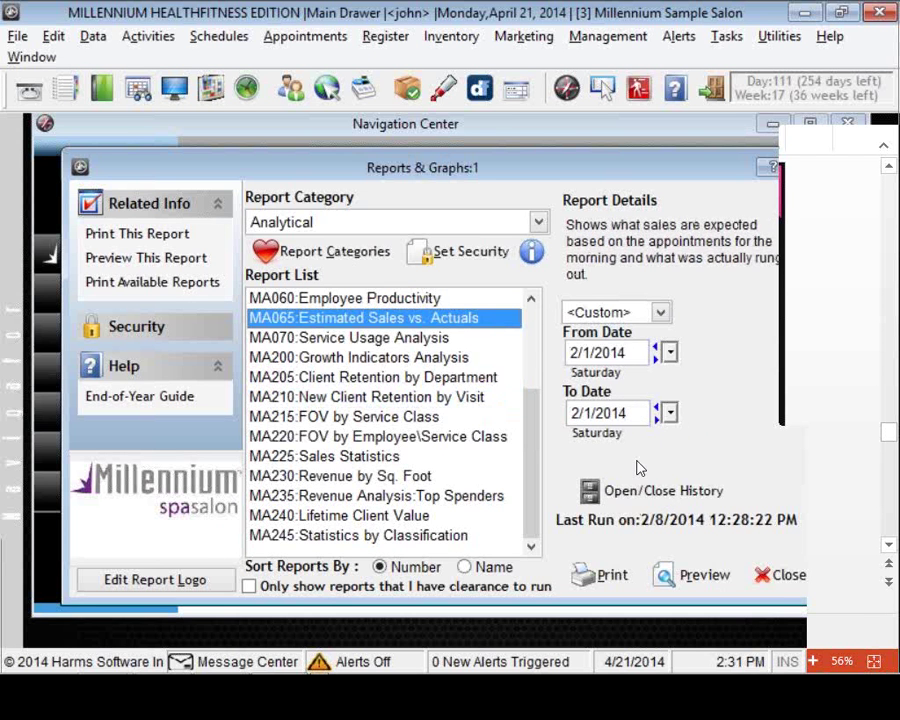
key("Escape")
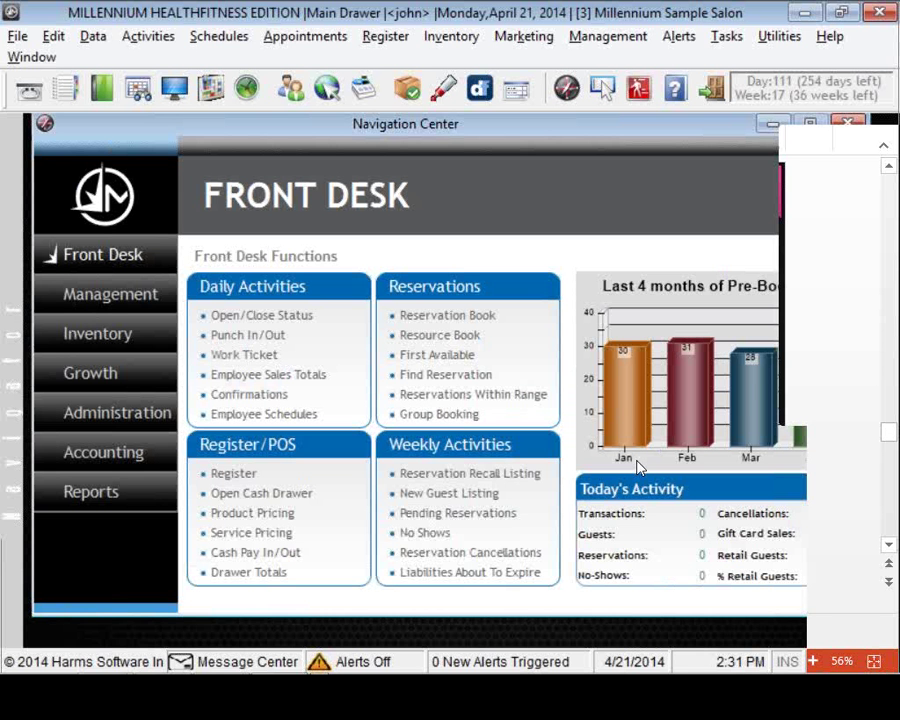
Switch to the PowerPoint presentation and review slides 14 to 17, from the remaining team goals to monitoring growth
key("alt+Tab")
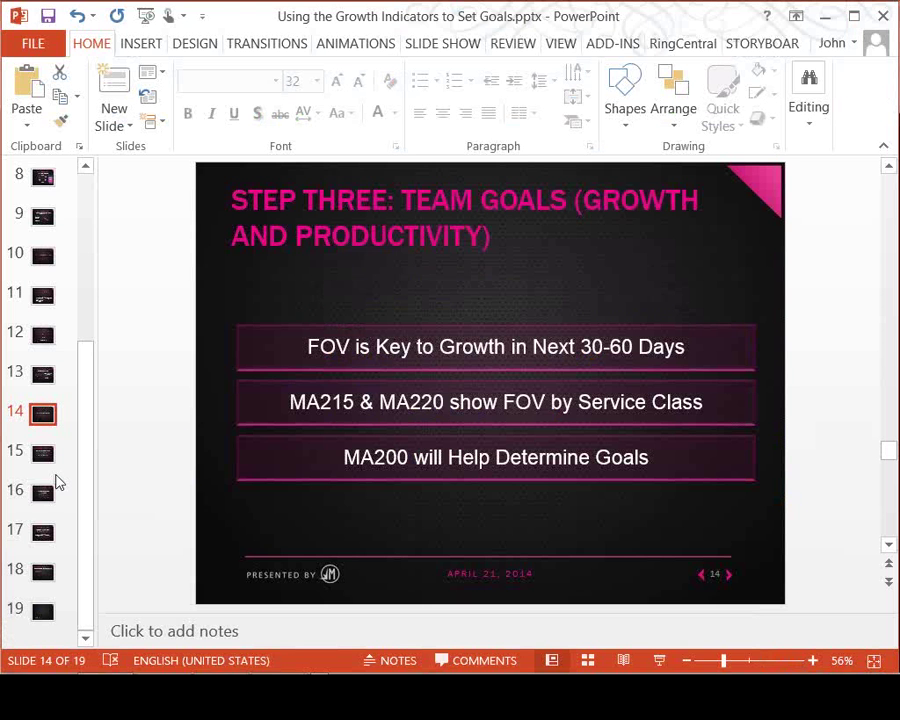
key("Down")
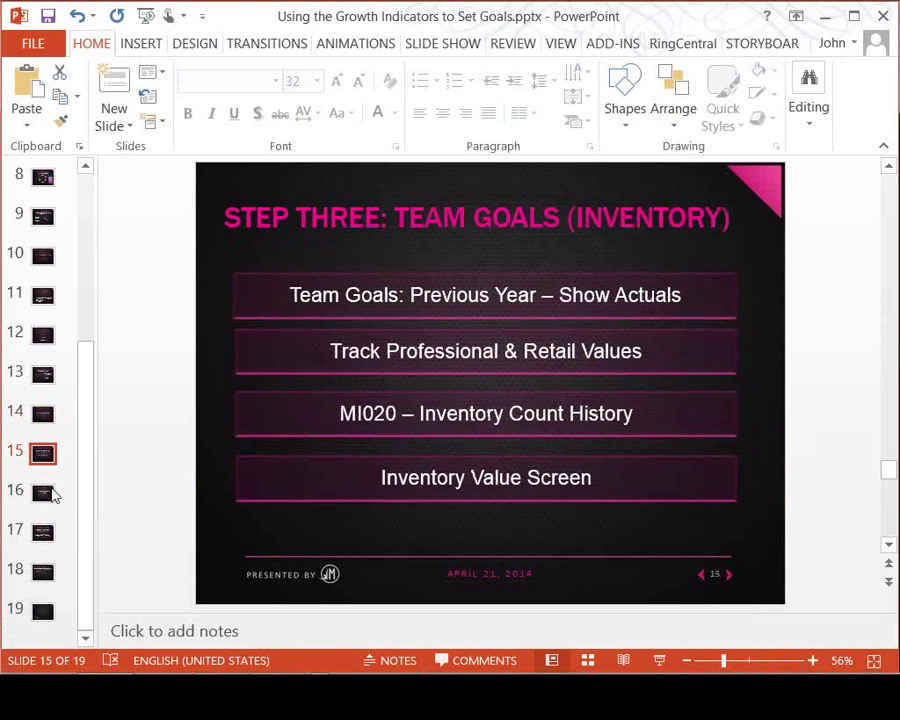
left_click(43, 492)
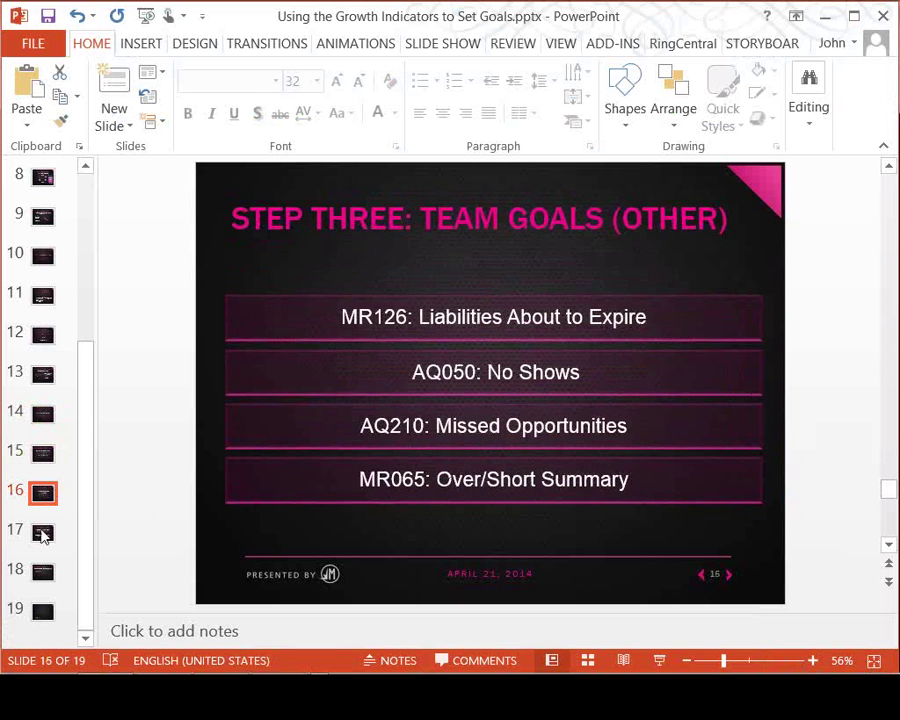
left_click(43, 536)
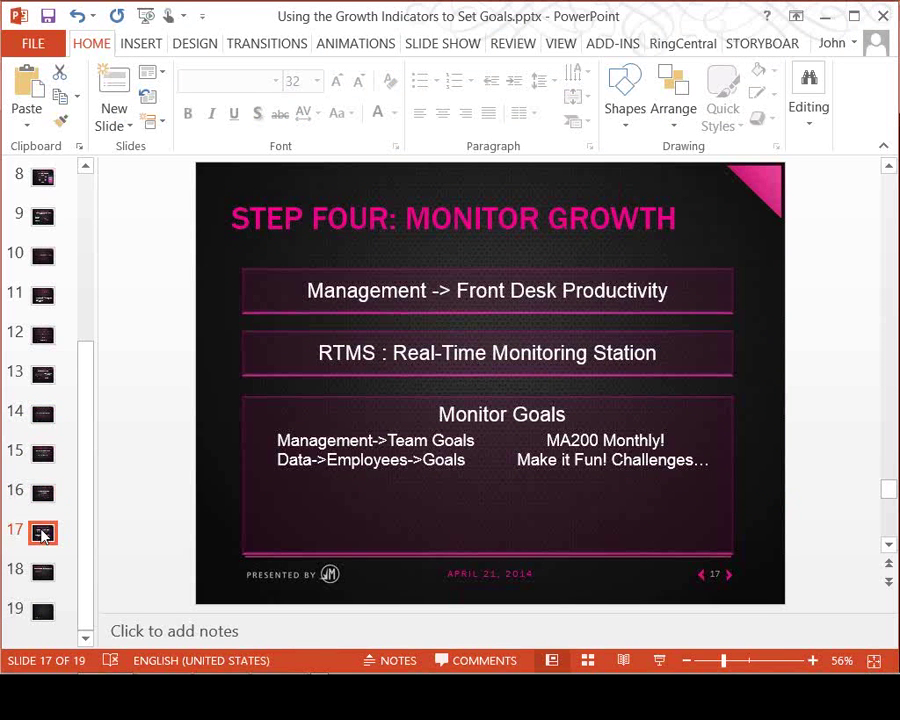
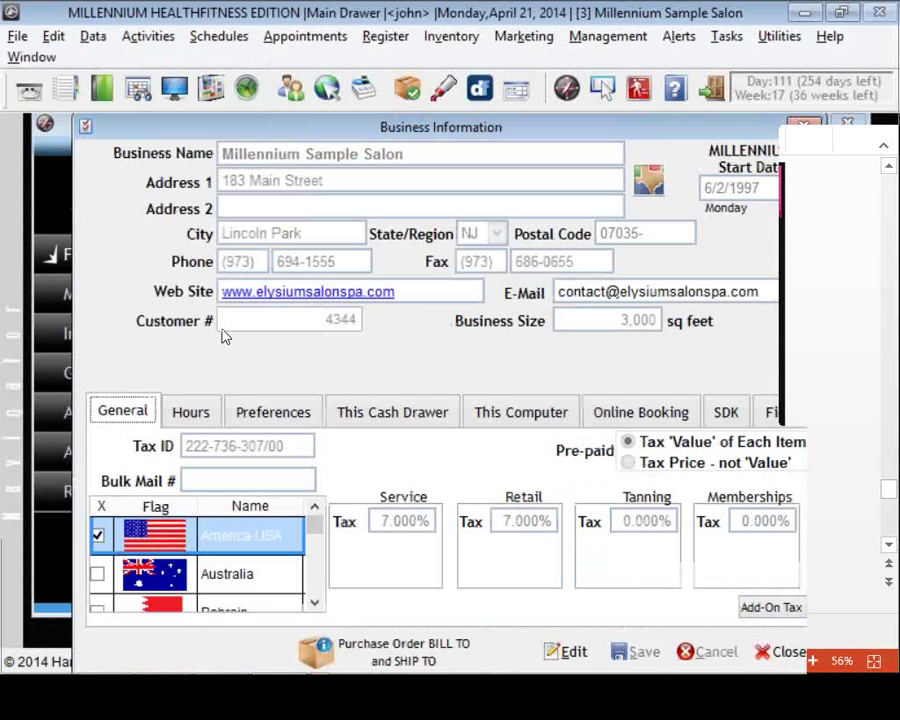
Review the Monitoring Station rebook definition in the Business Information preference options, and close Business Information
left_click(273, 412)
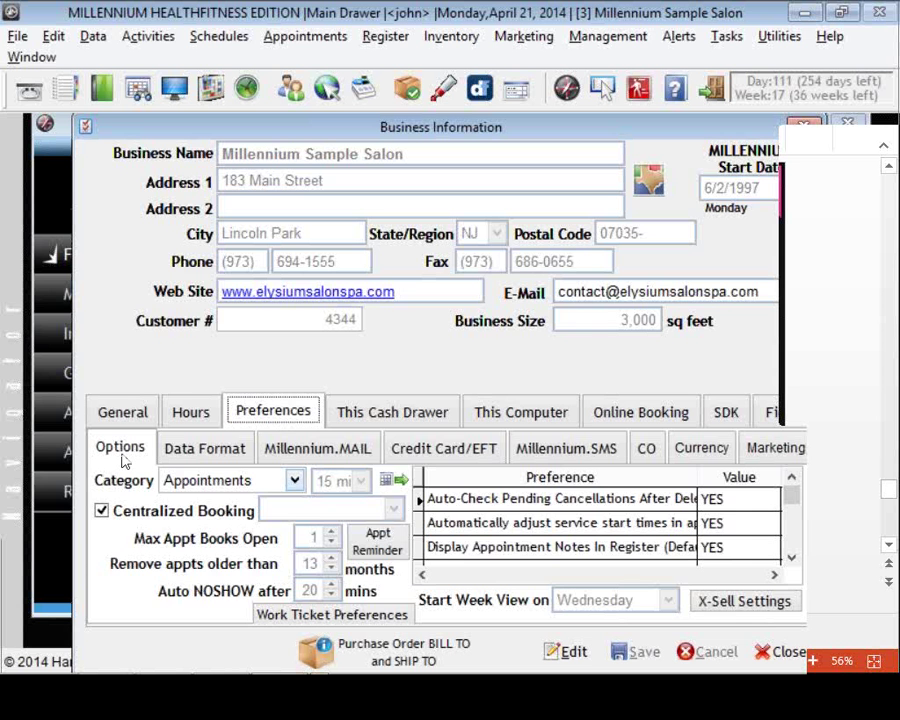
key("m")
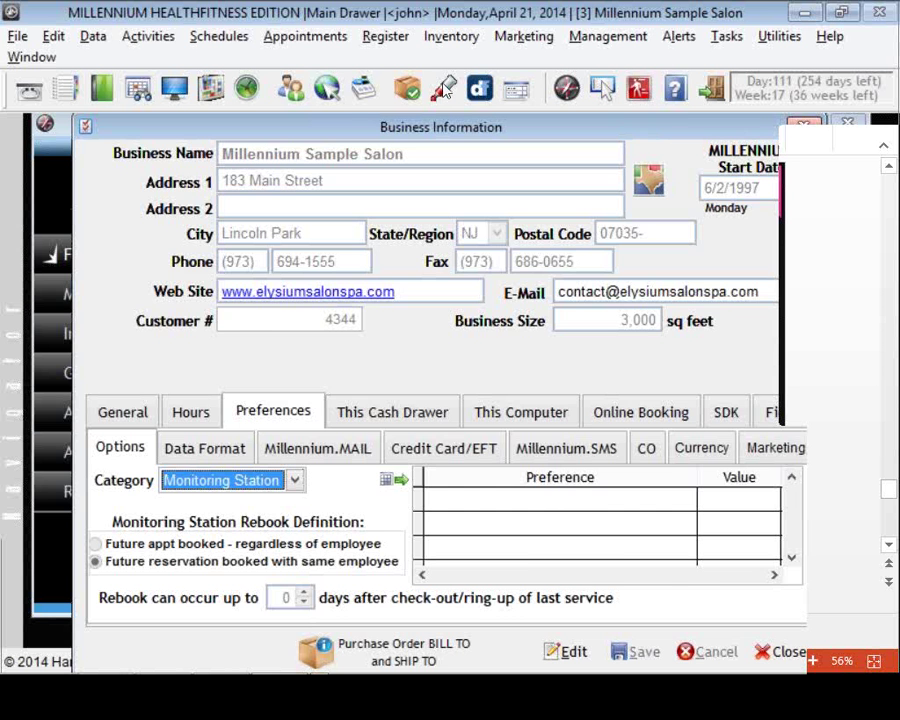
key("Escape")
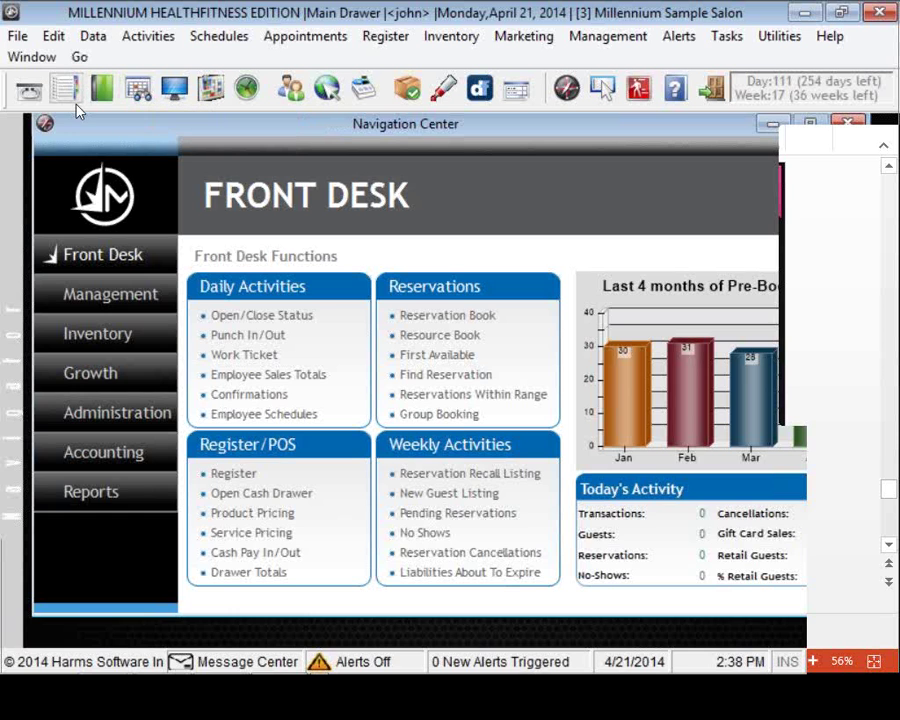
In the Reservation Book, start a 1:30P reservation on 4/21/2014, mark it as prebooked, and exit without saving it
left_click(72, 98)
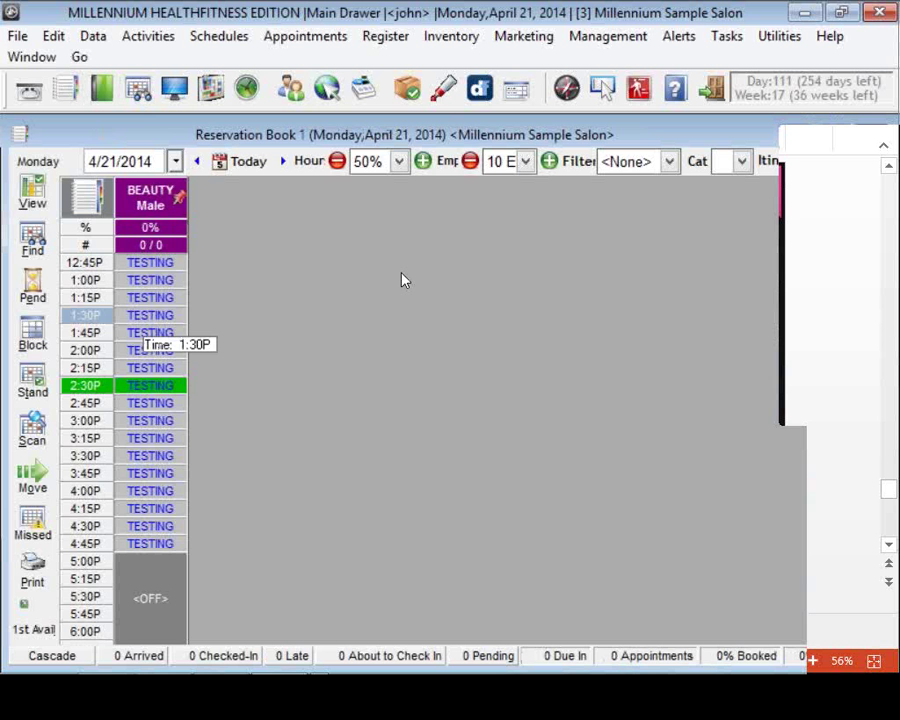
double_click(150, 315)
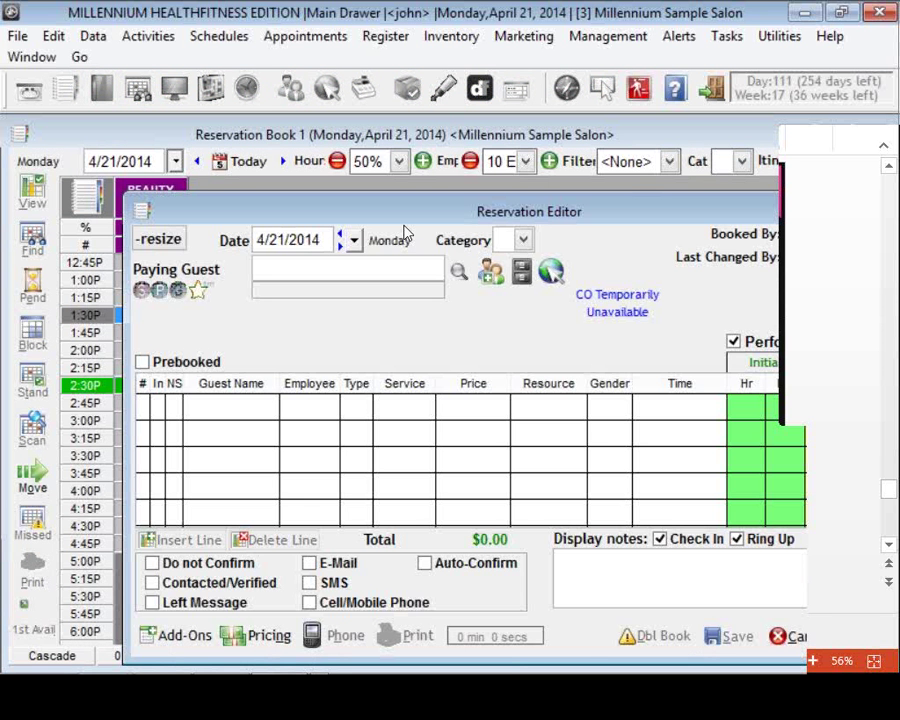
key("alt+p")
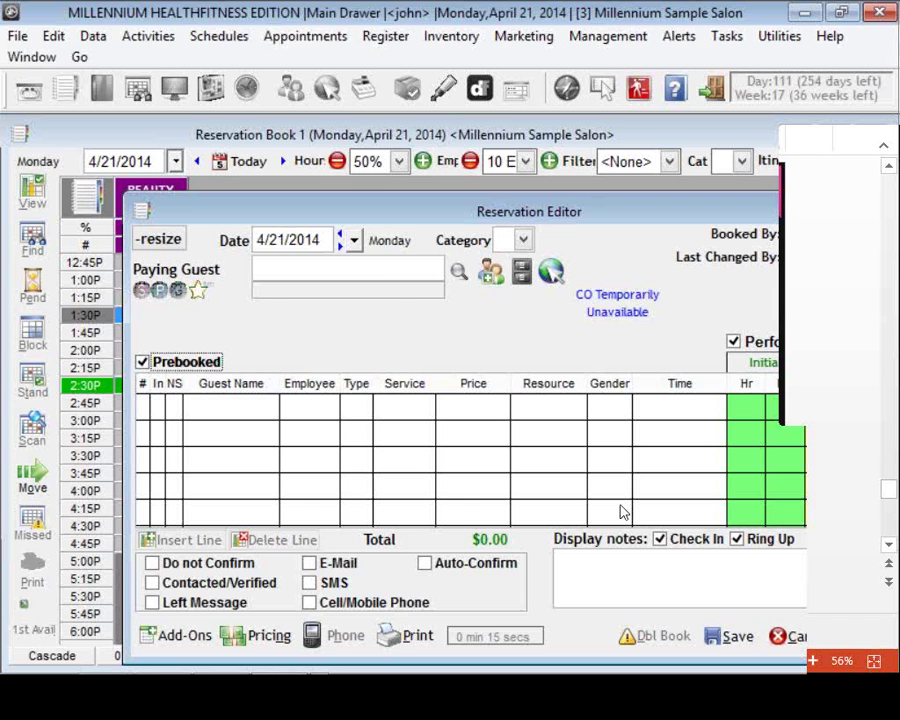
key("Escape")
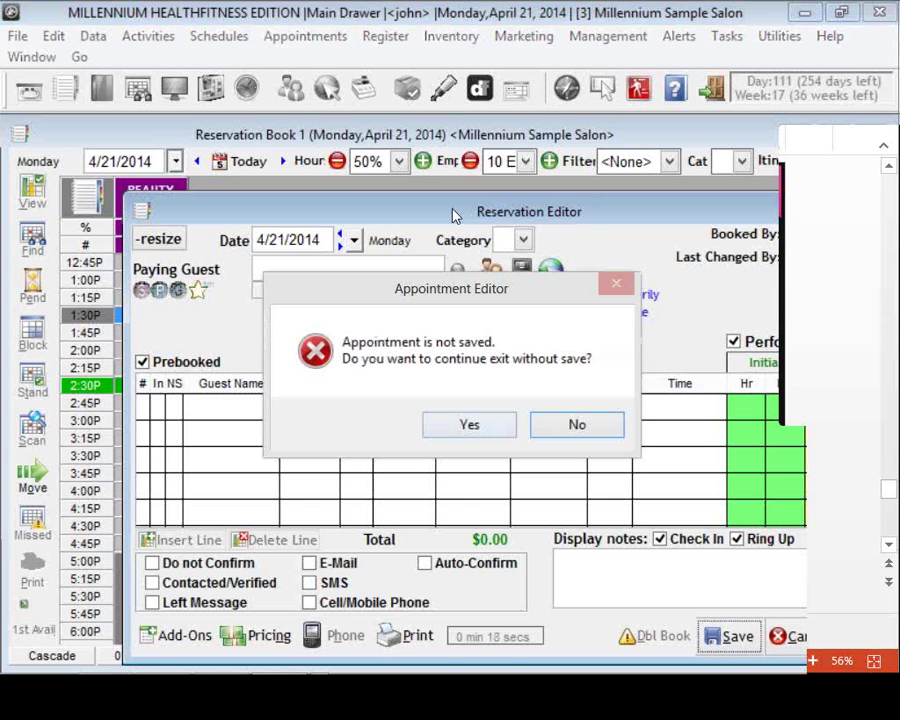
key("Return")
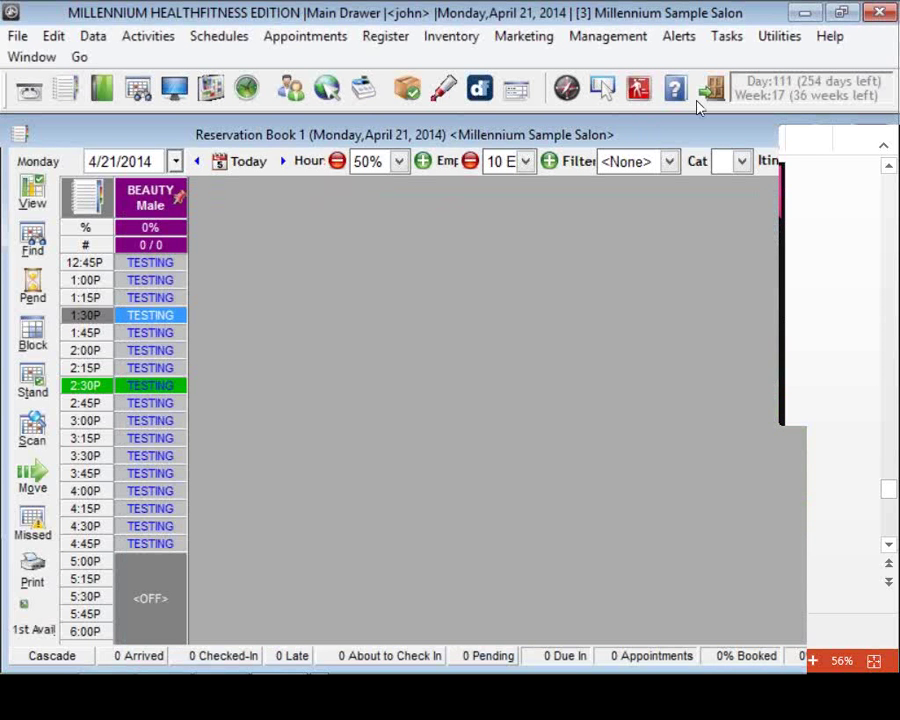
key("Escape")
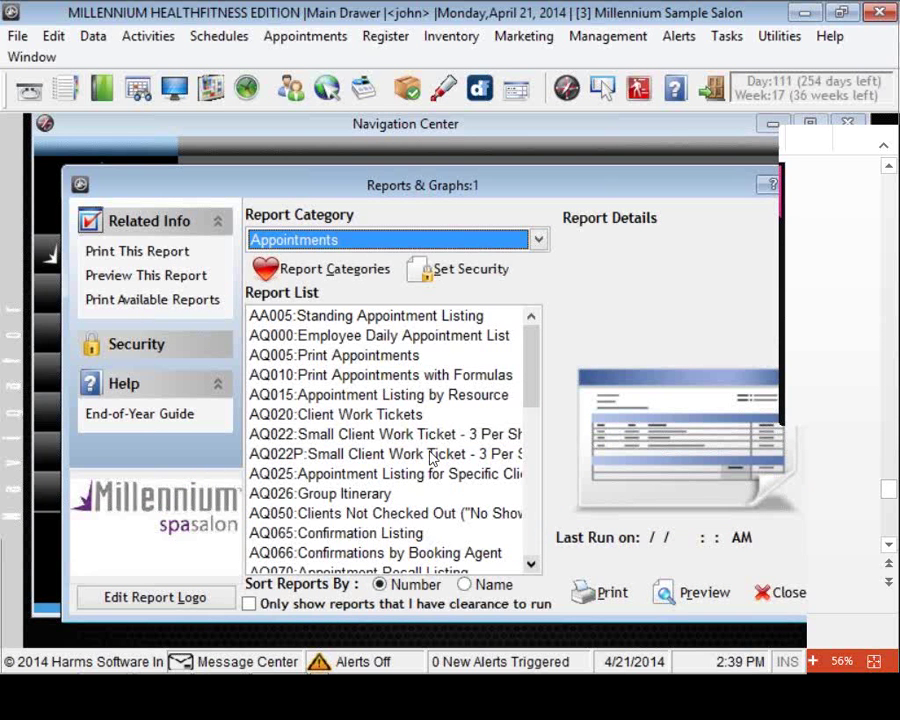
Compare the descriptions of the AQ070: Appointment Recall Listing and AQ075: User-Defined Recall Listing reports, and leave AQ075 selected
scroll(338, 390, "down", 1)
scroll(338, 390, "down", 1)
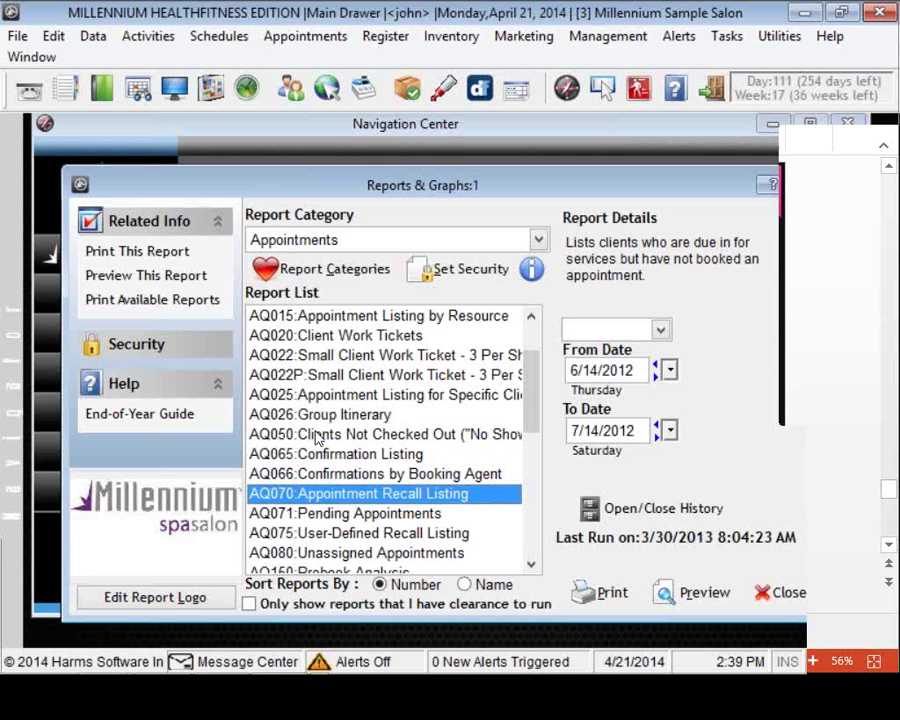
key("Down")
key("Down")
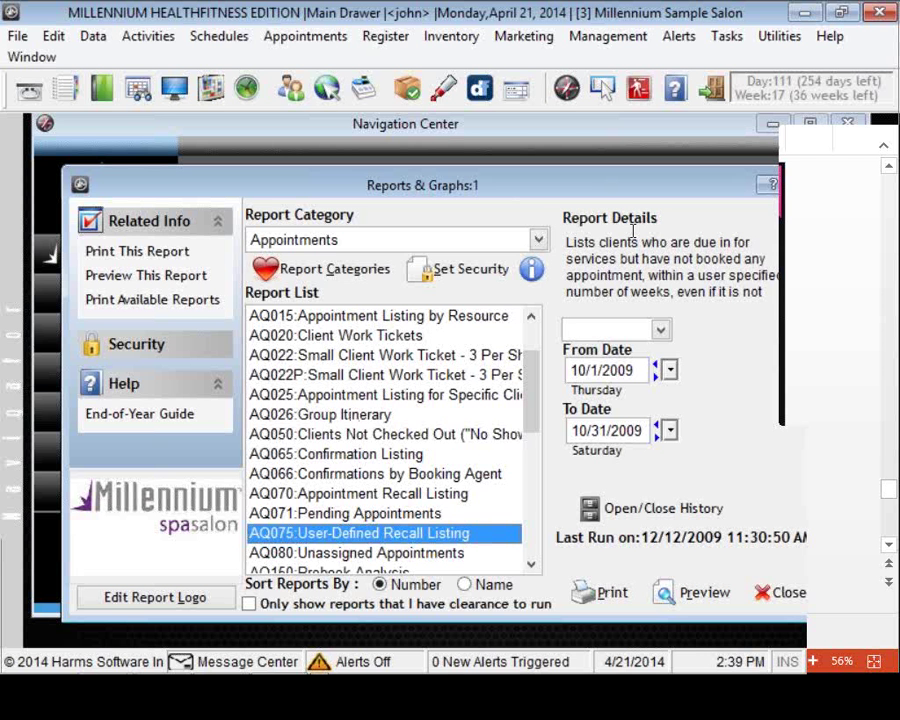
key("ctrl+a")
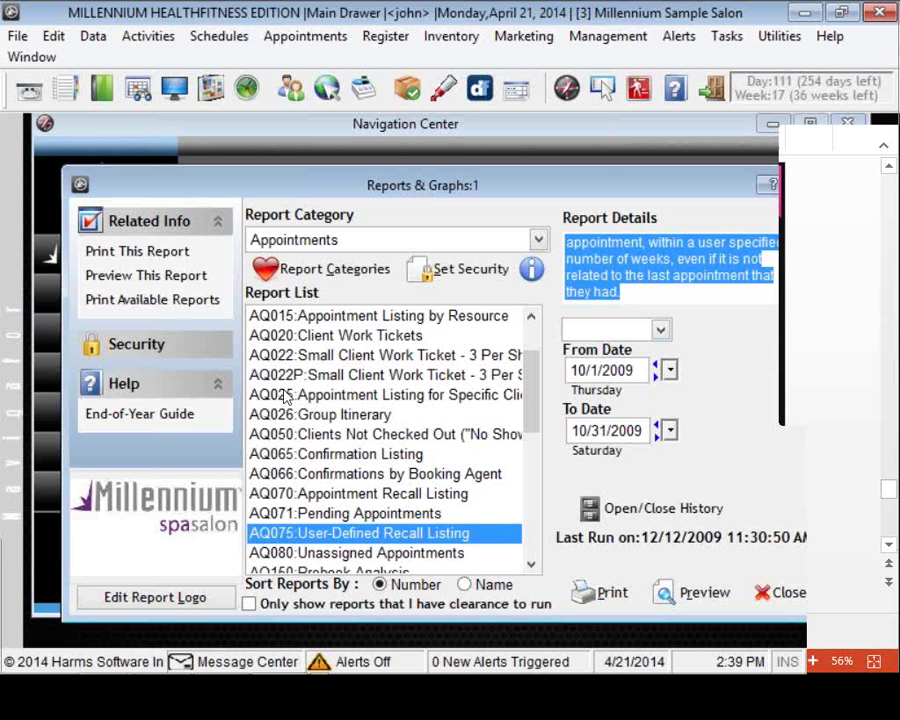
key("Up")
key("Up")
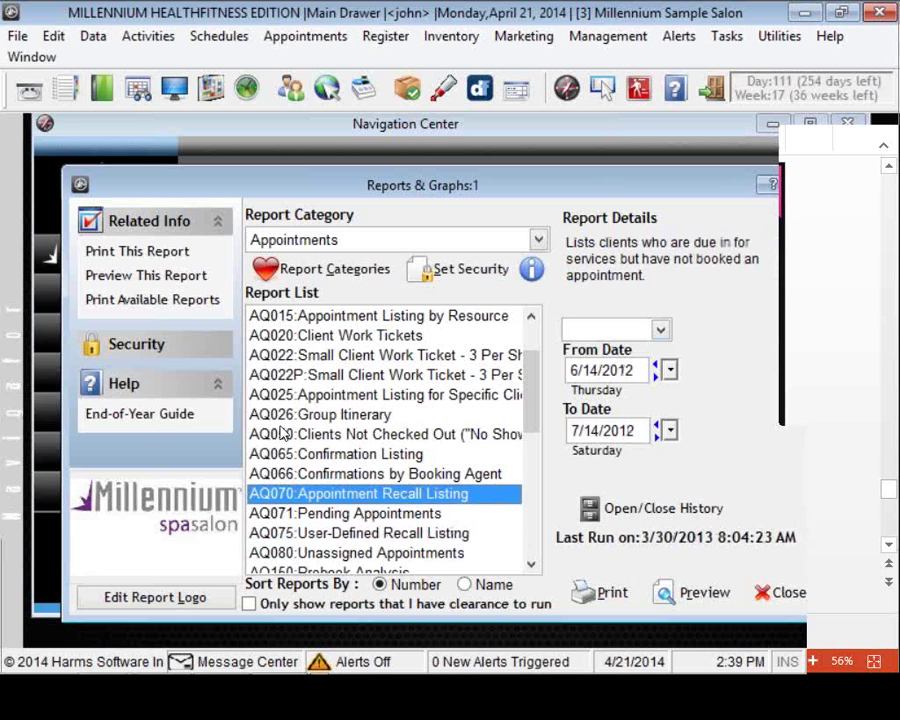
key("Down")
key("Down")
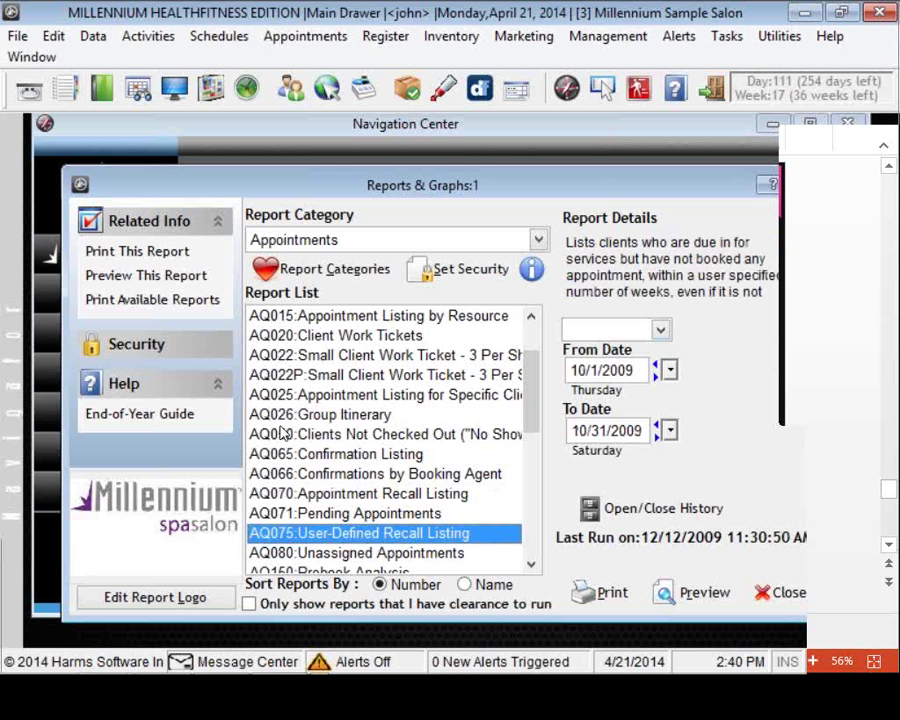
Set the User-Defined Recall Listing's date range to This Week and start its preview
key("Tab")
key("alt+Down")
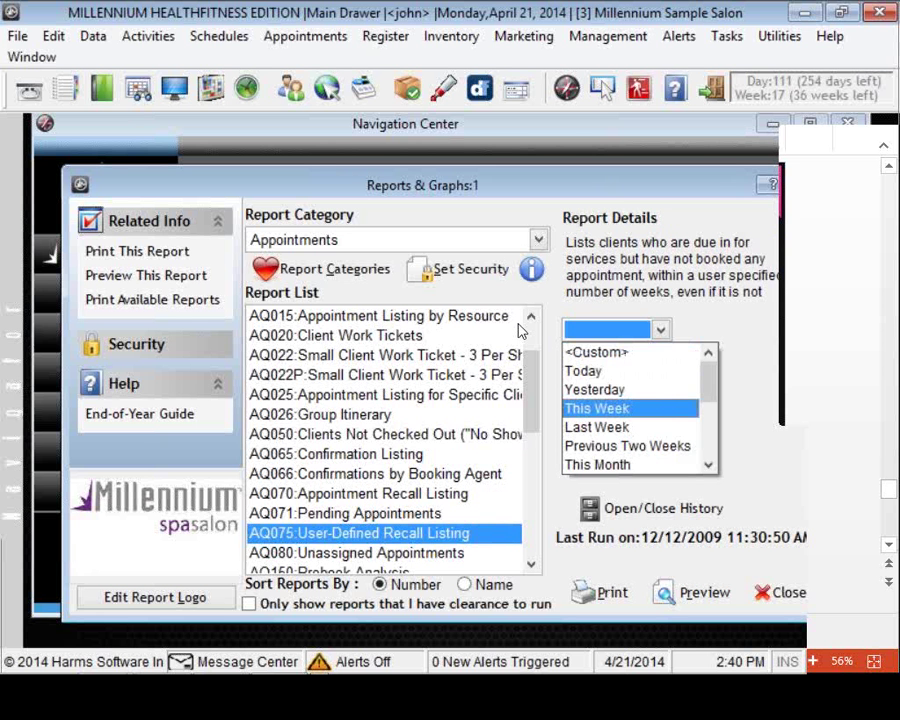
key("Return")
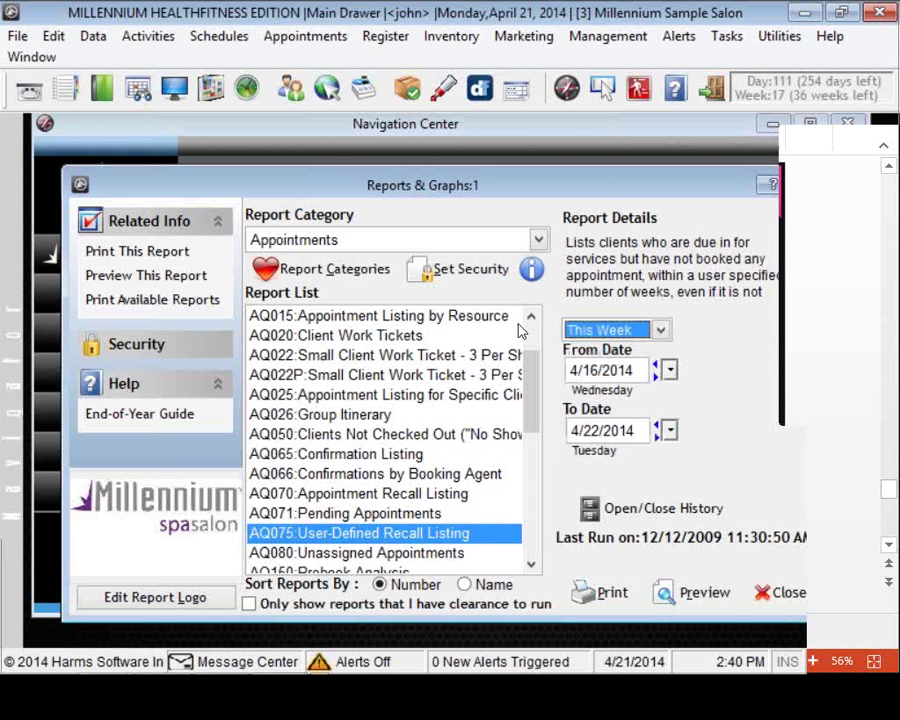
key("Return")
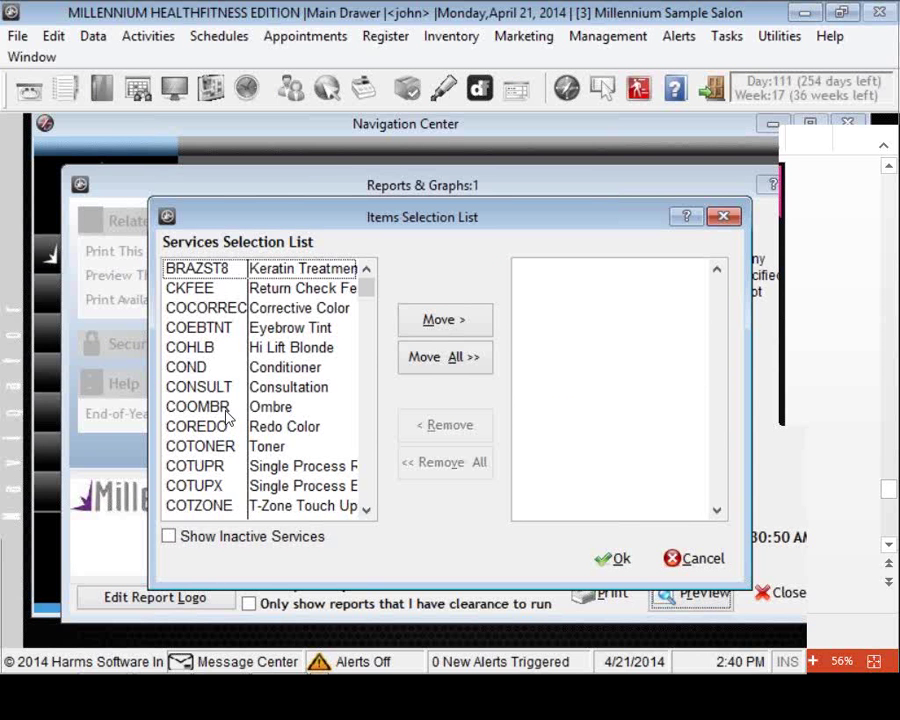
Add the services from COCORREC Corrective Color through COTZONE T-Zone Touch Up to the report's service selection
left_click(222, 308)
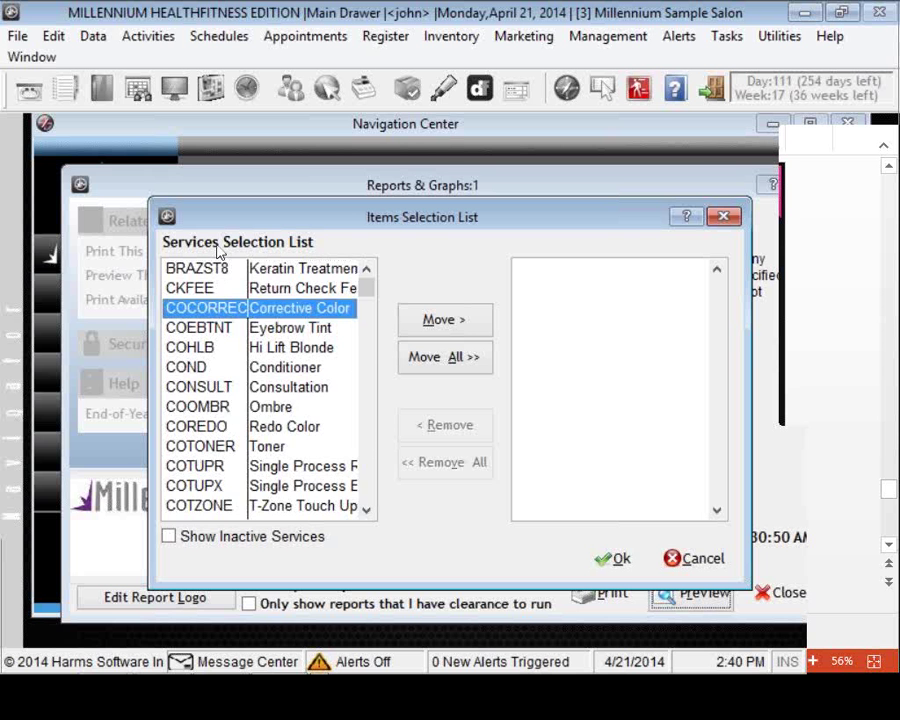
left_click(200, 505, "shift")
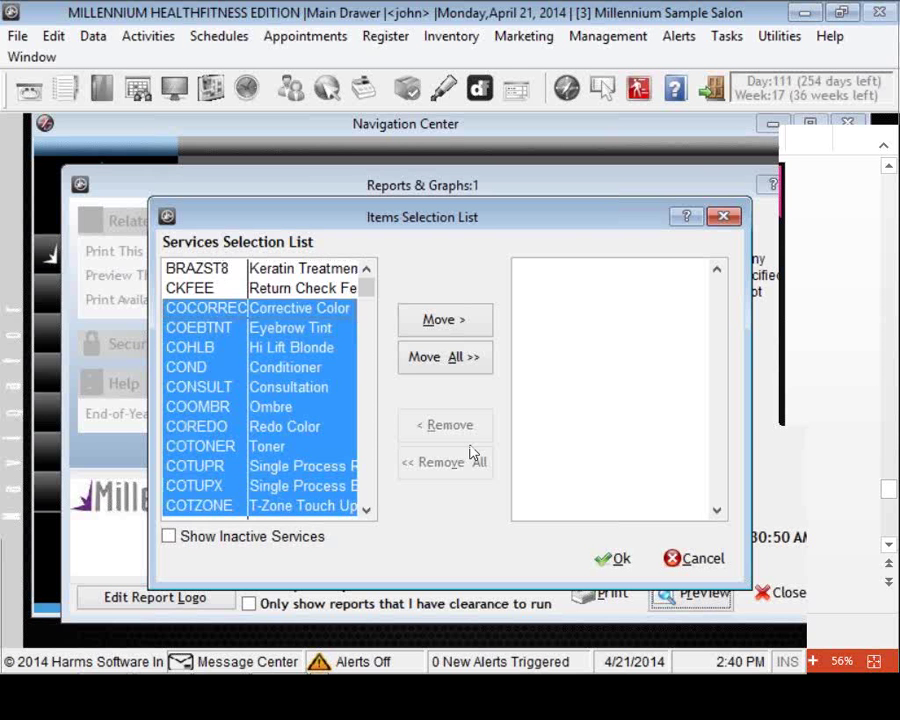
left_click(443, 319)
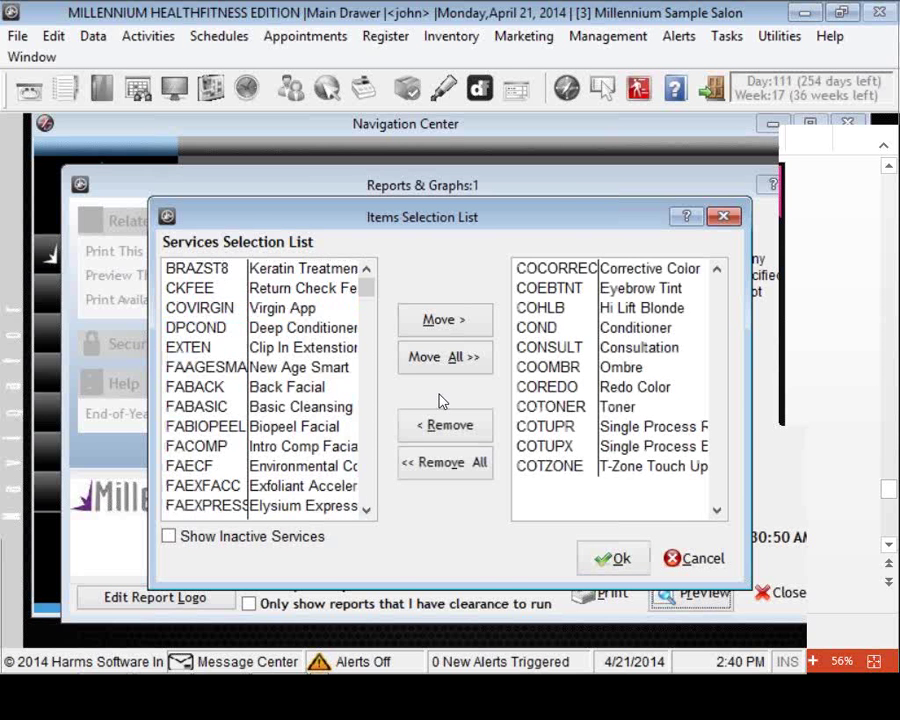
Preview the User-Defined Recall Listing with a look-ahead of 2 weeks, and review its service, last date, employee and future appointment columns
key("Return")
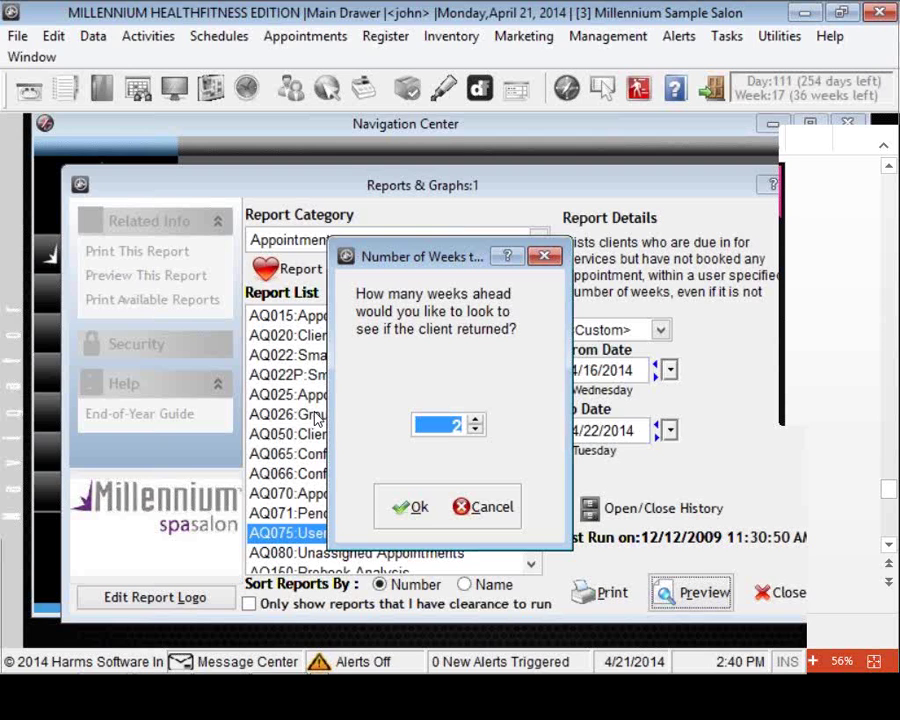
key("Return")
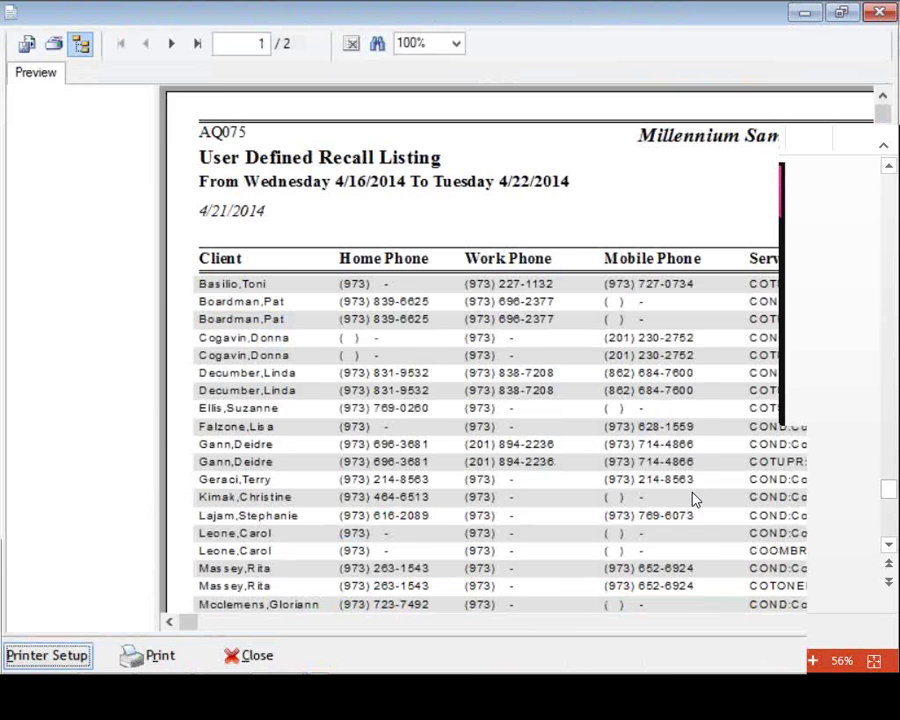
scroll(696, 500, "right", 3)
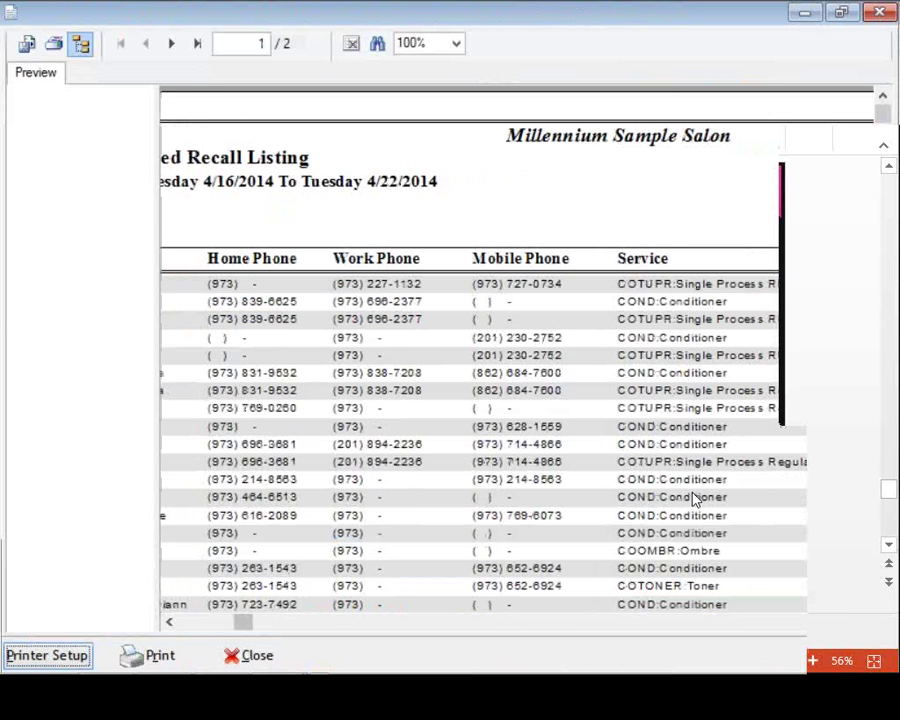
scroll(696, 500, "right", 4)
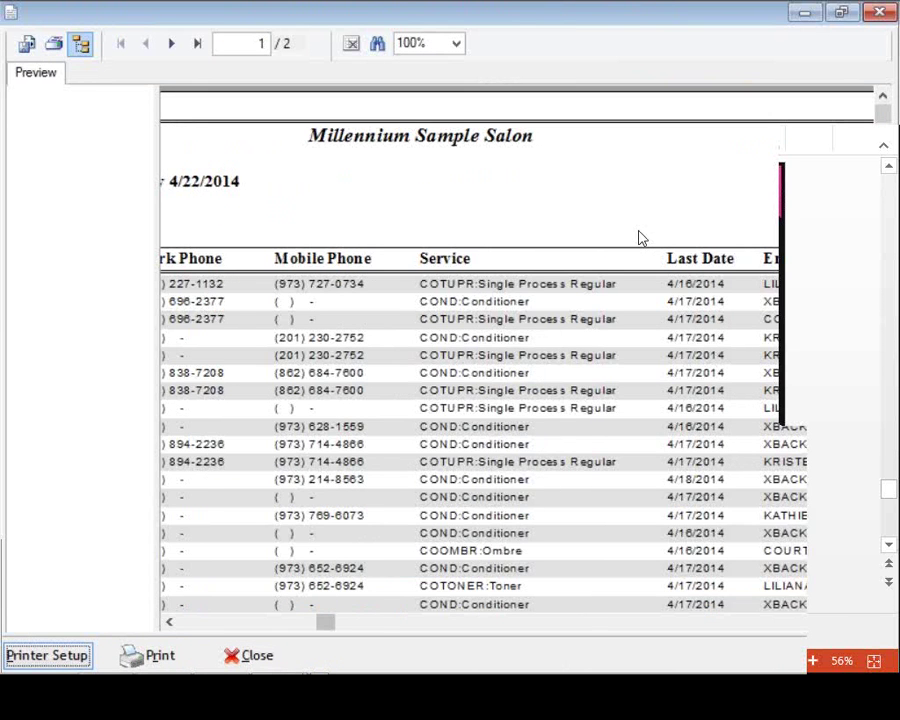
scroll(641, 230, "right", 3)
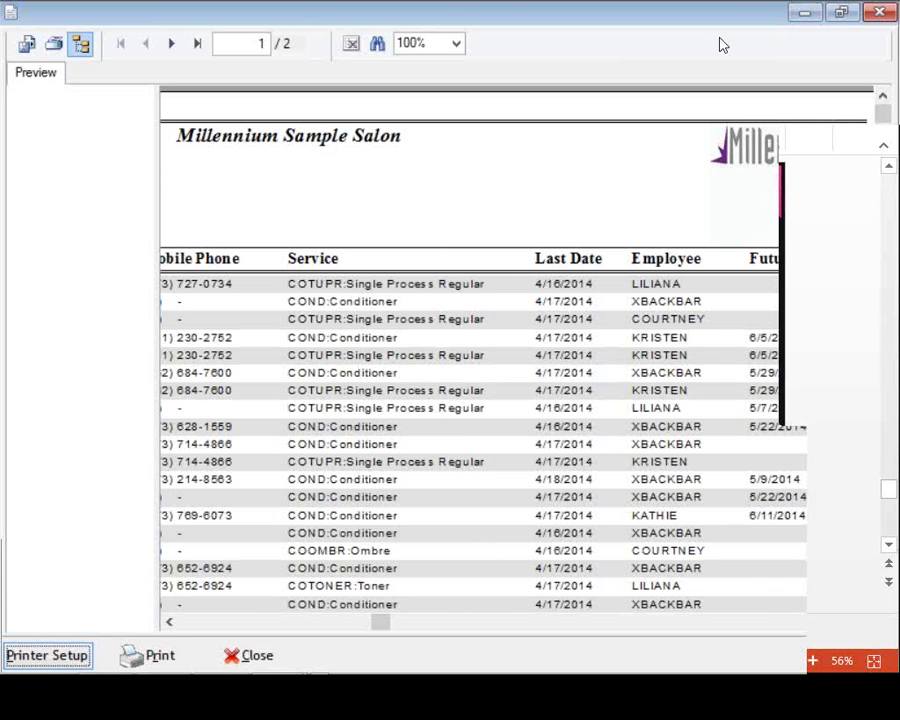
key("alt+F4")
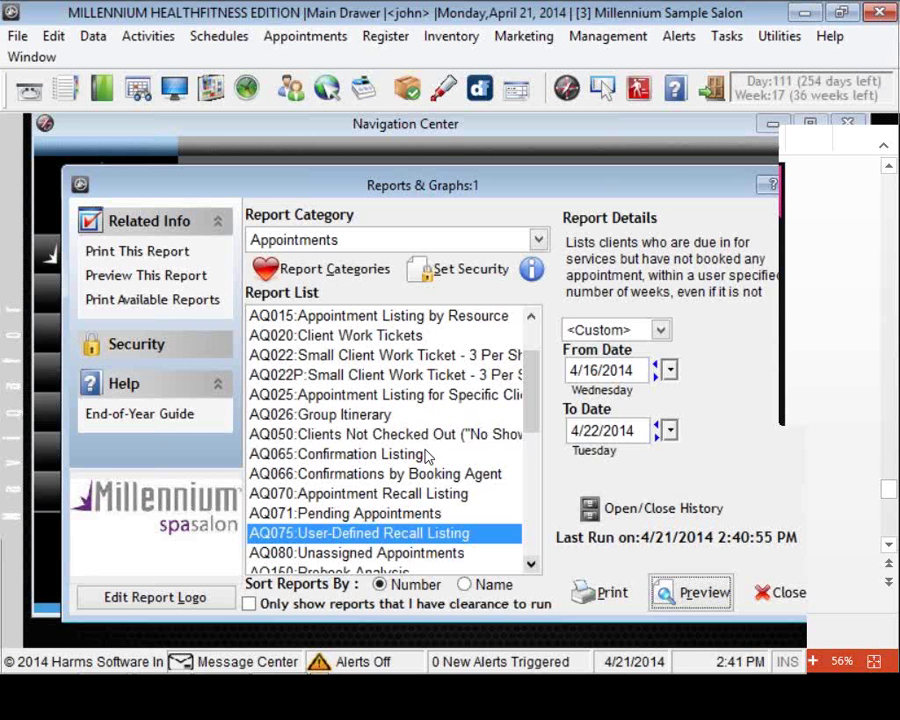
Start a preview of the AQ150: Prebook Analysis report with all employees included
scroll(400, 440, "down", 2)
key("Down")
key("Down")
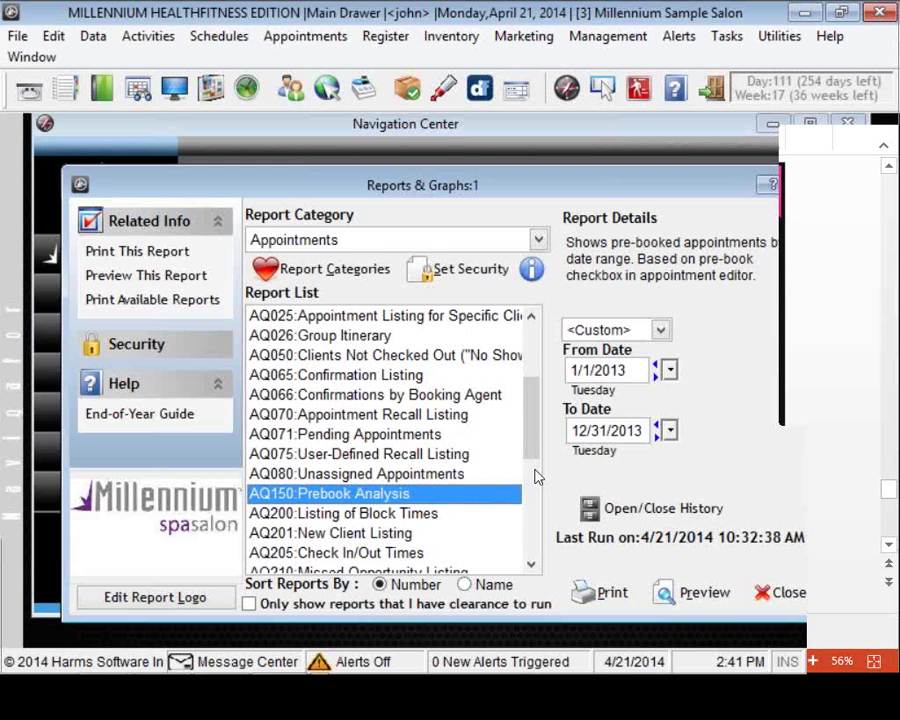
double_click(504, 498)
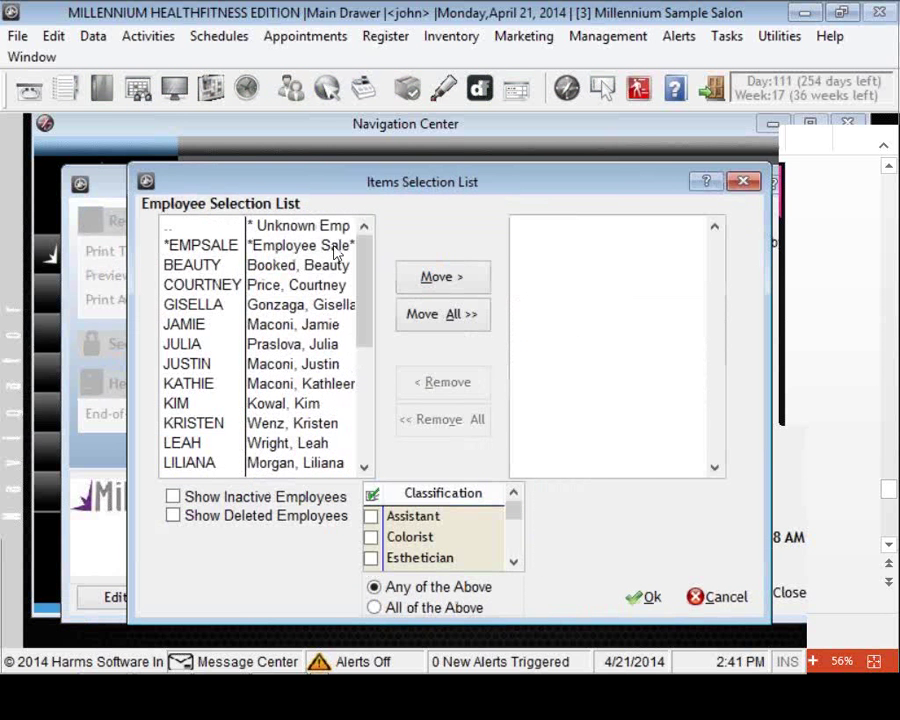
left_click(441, 314)
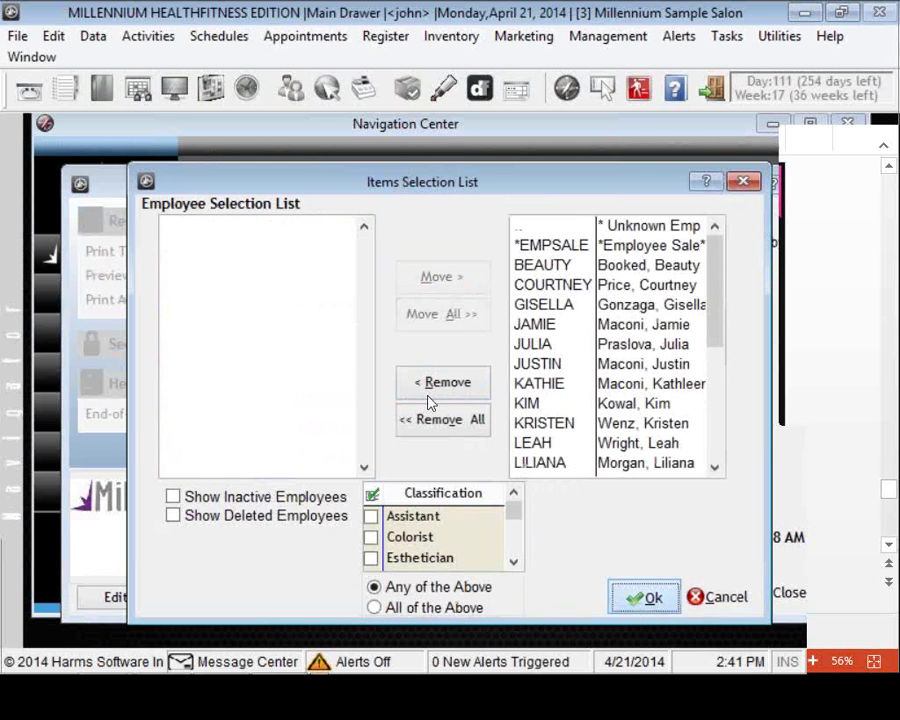
key("Return")
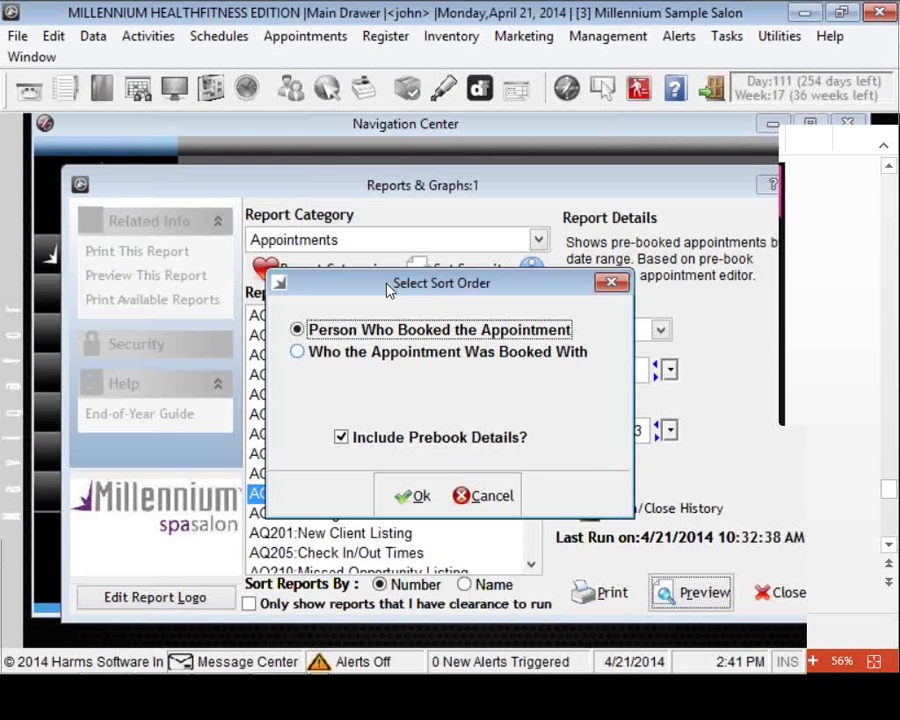
Compare the Prebook Analysis sort orders by person who booked and by who the appointment was booked with, and leave the sort options
key("Down")
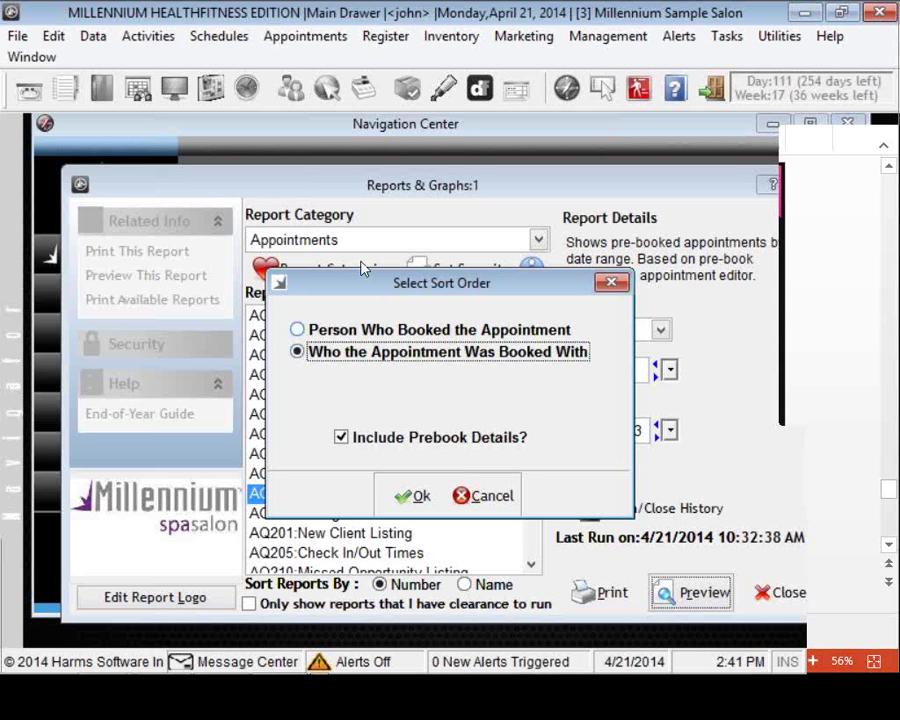
key("Up")
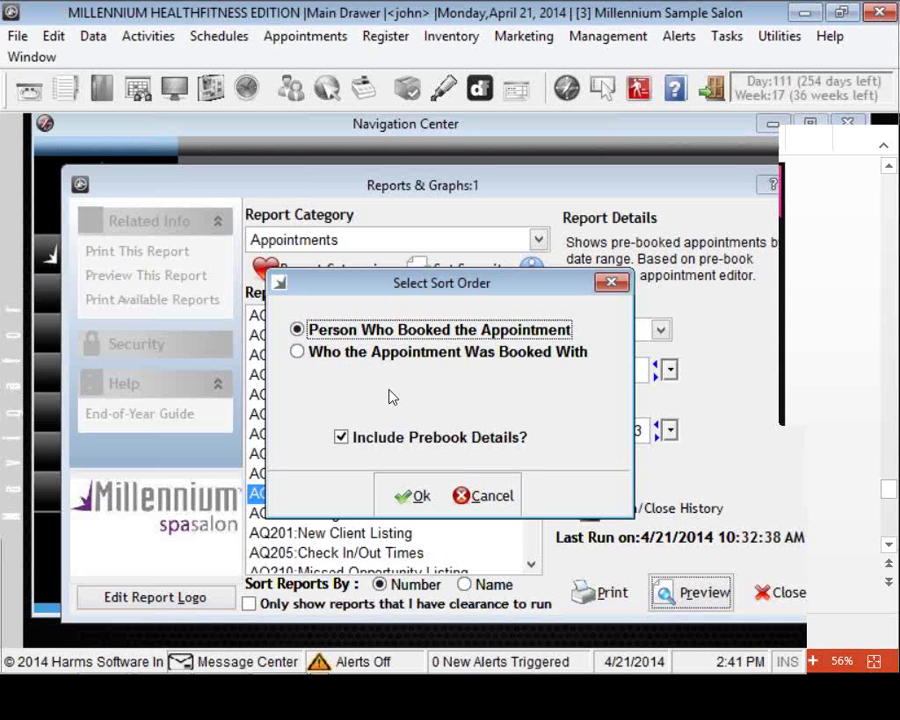
key("Return")
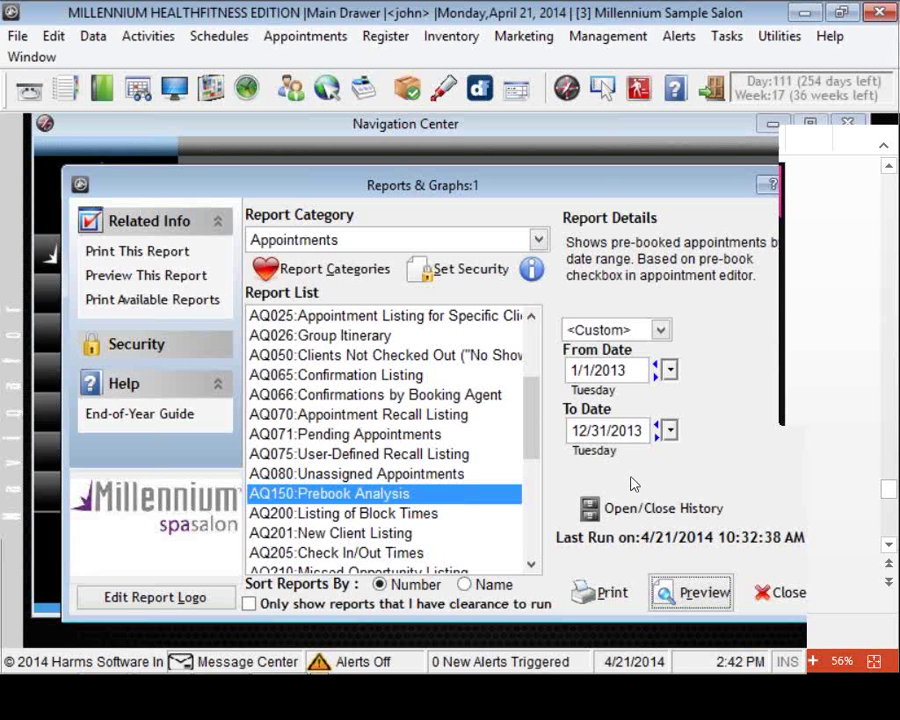
In the Real-Time Monitoring Station, review Hours for Sale and Rebook and look through the employee filter
key("Escape")
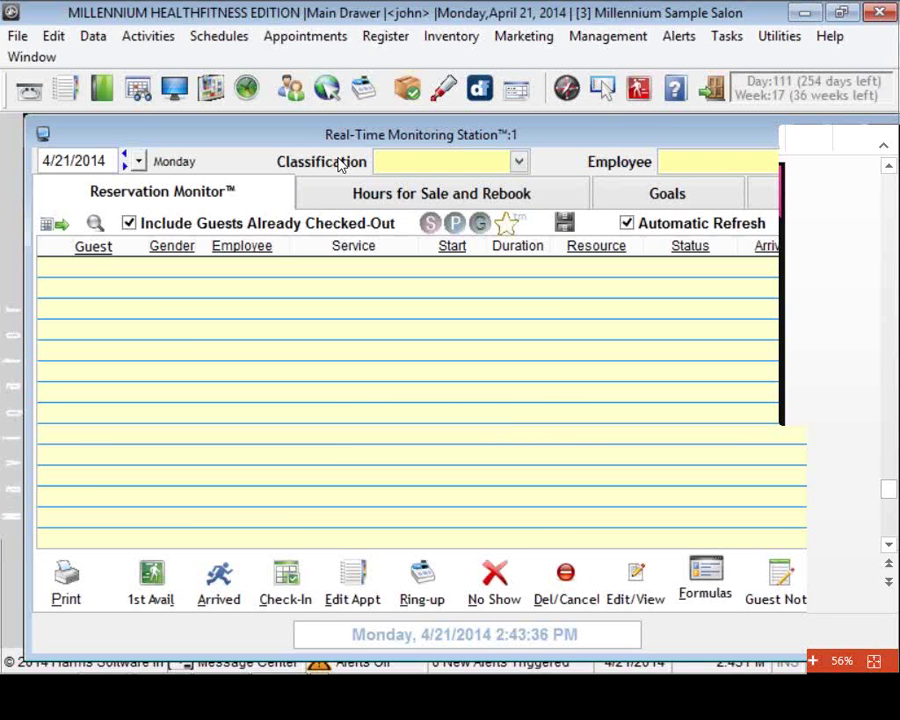
left_click(330, 193)
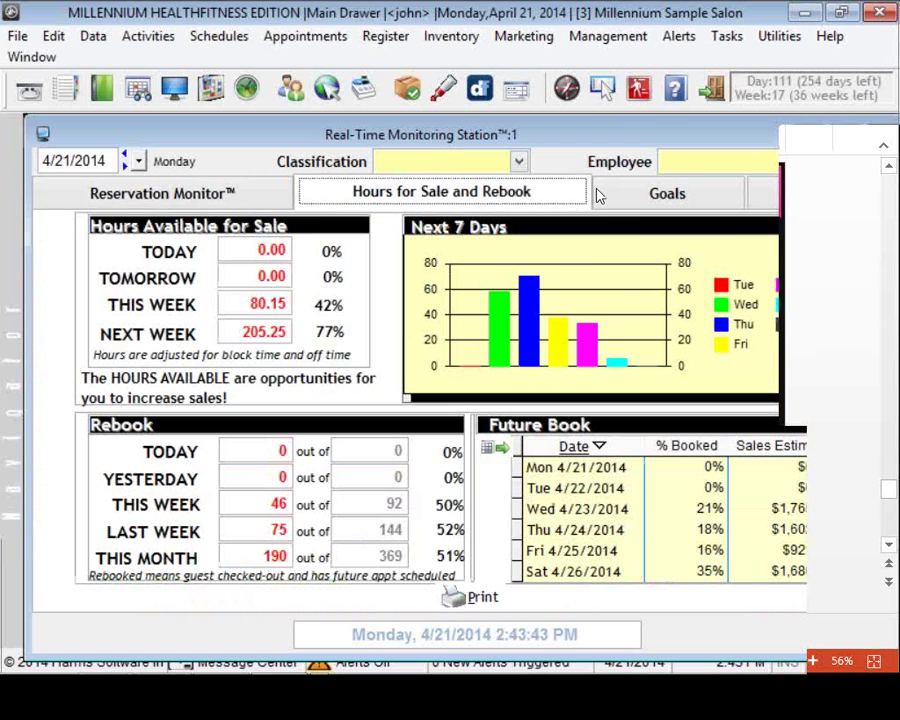
key("alt+Down")
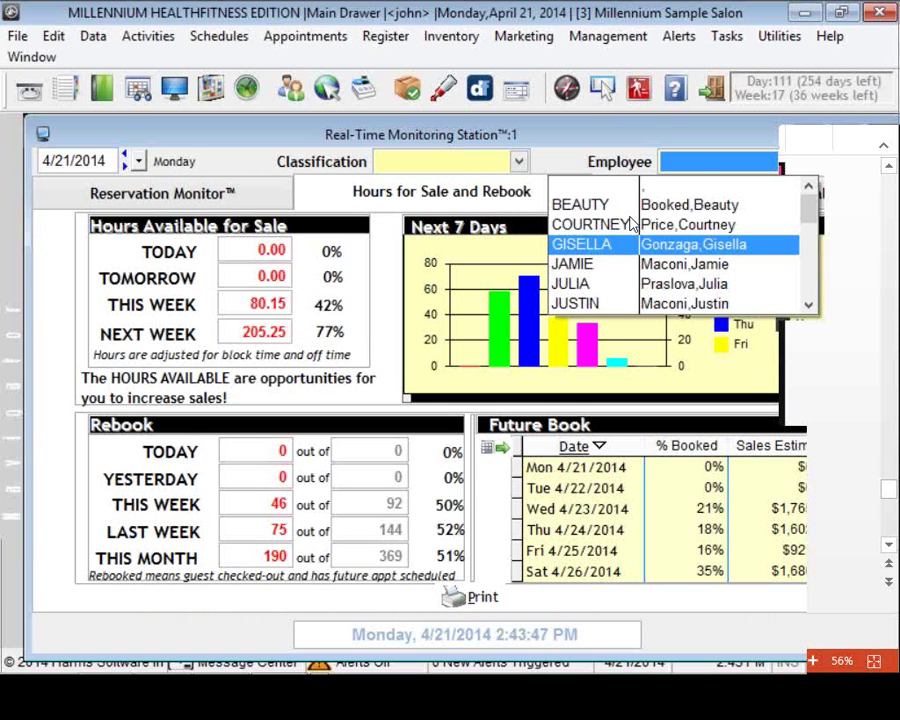
key("Down")
key("Return")
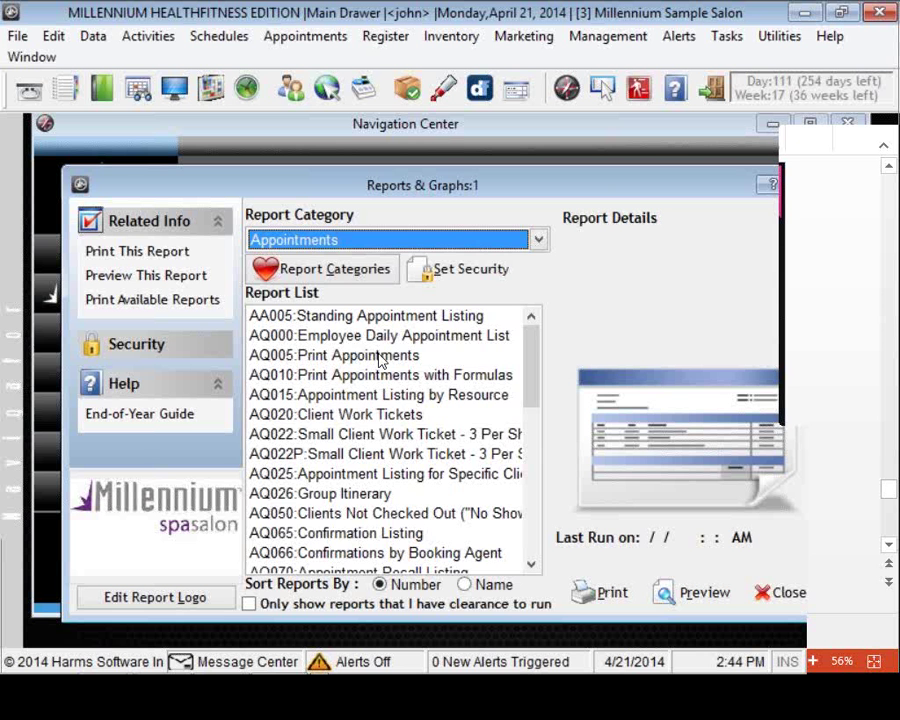
In Reports & Graphs, check the AQ150: Prebook Analysis details and switch the report category to Front Desk Productivity
scroll(380, 360, "down", 4)
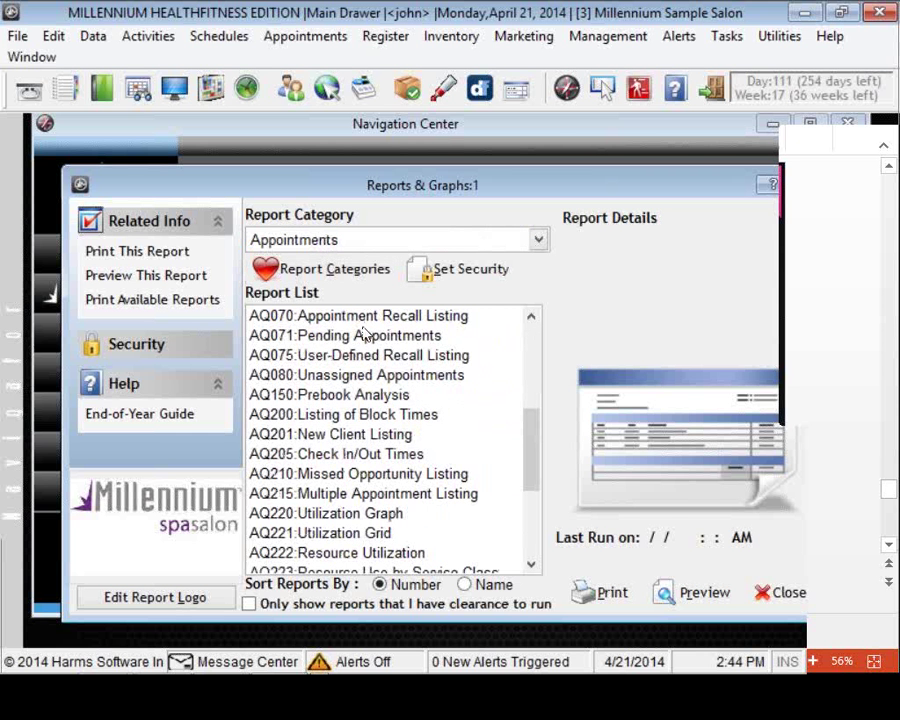
left_click(389, 393)
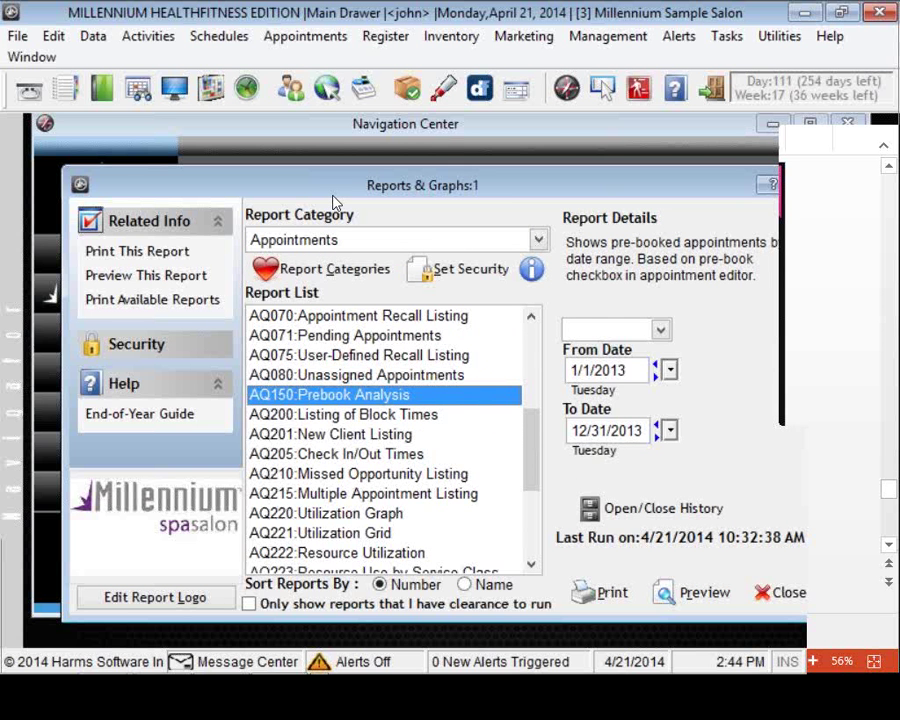
left_click(344, 238)
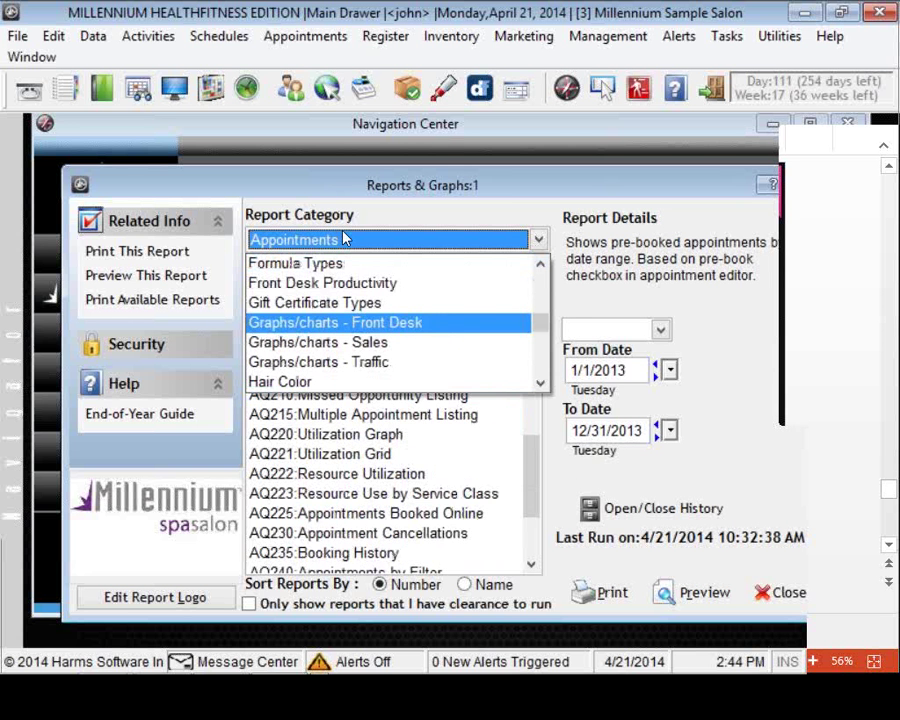
left_click(347, 283)
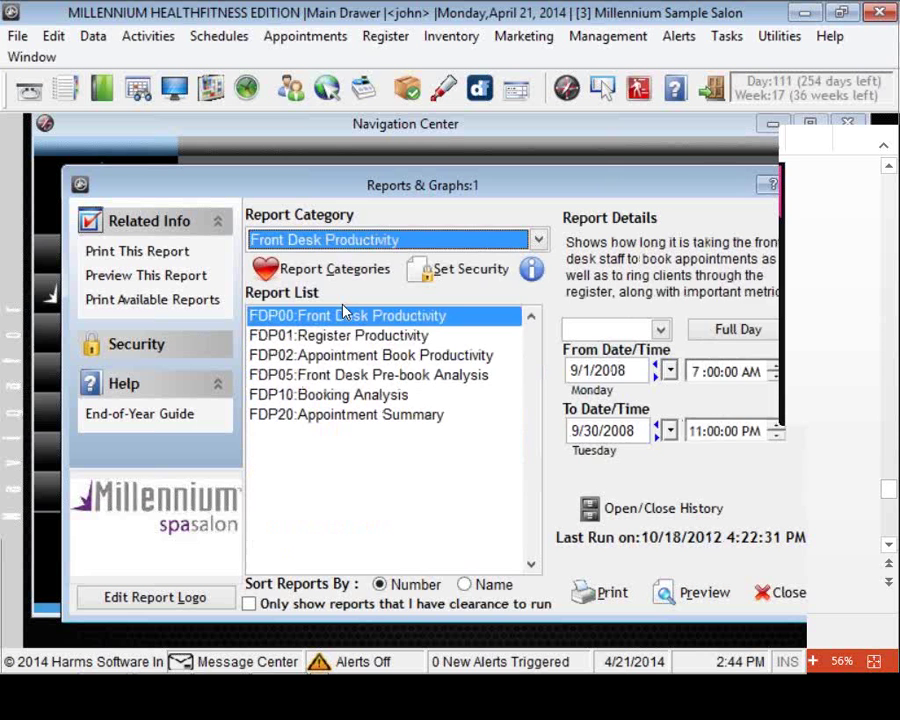
Run a preview of the FDP05: Front Desk Pre-book Analysis report and close Reports & Graphs
key("Tab")
key("Down")
key("Down")
key("Down")
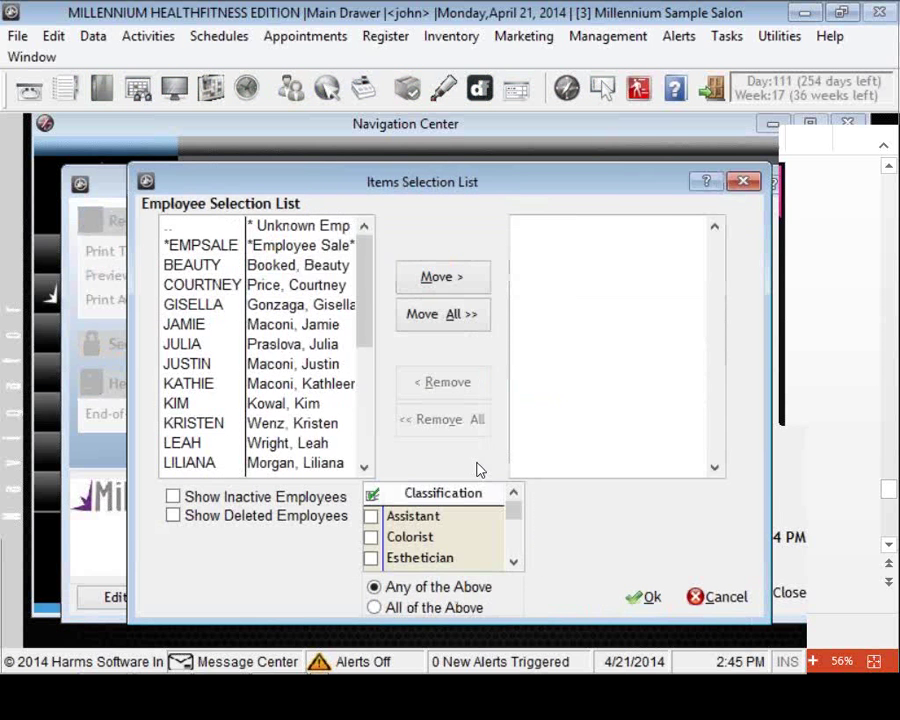
key("Return")
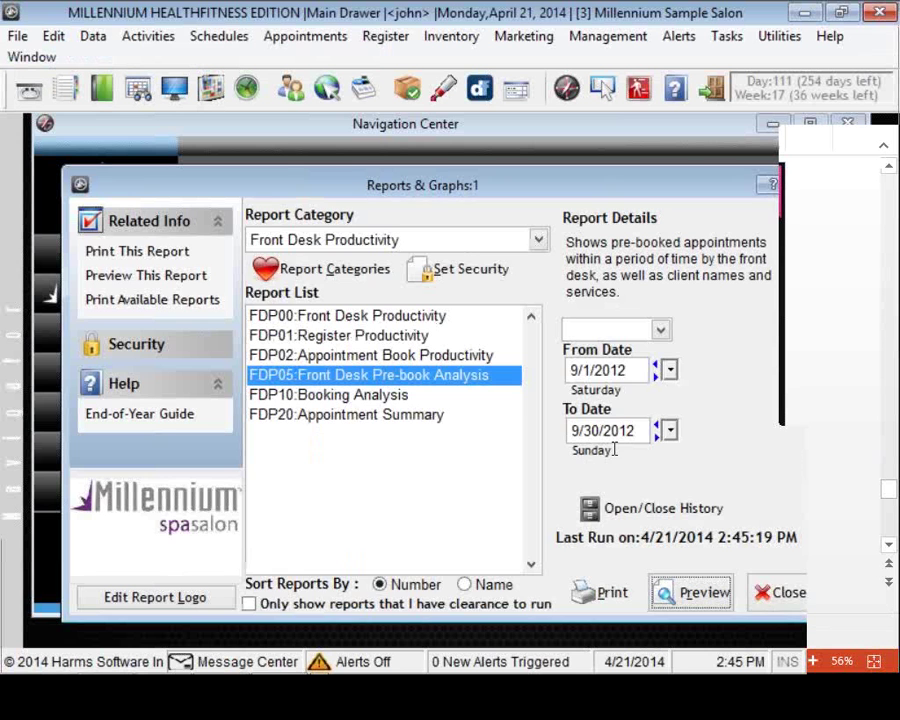
key("Escape")
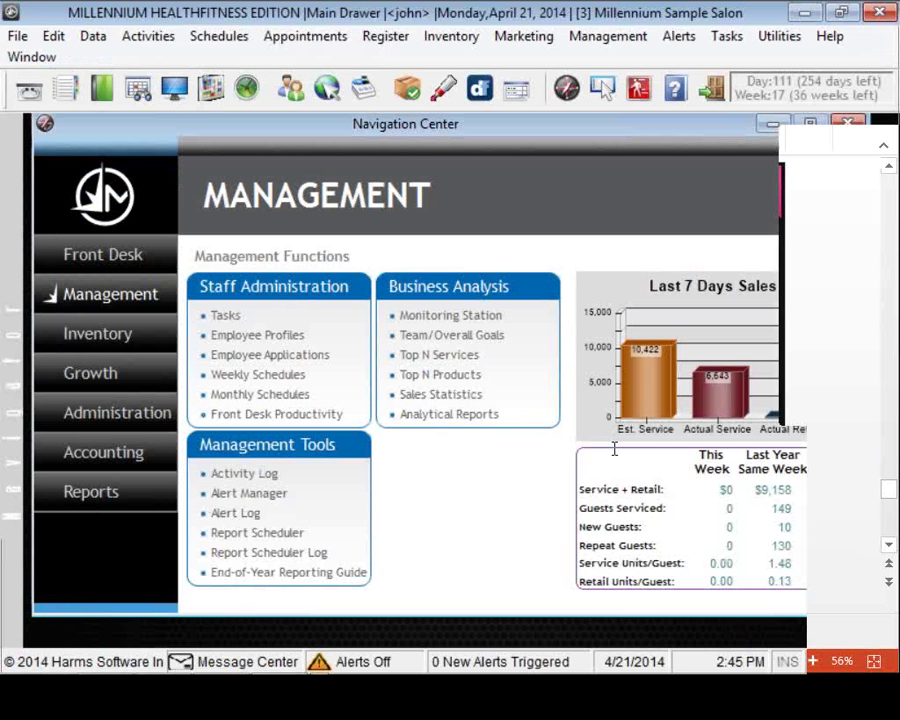